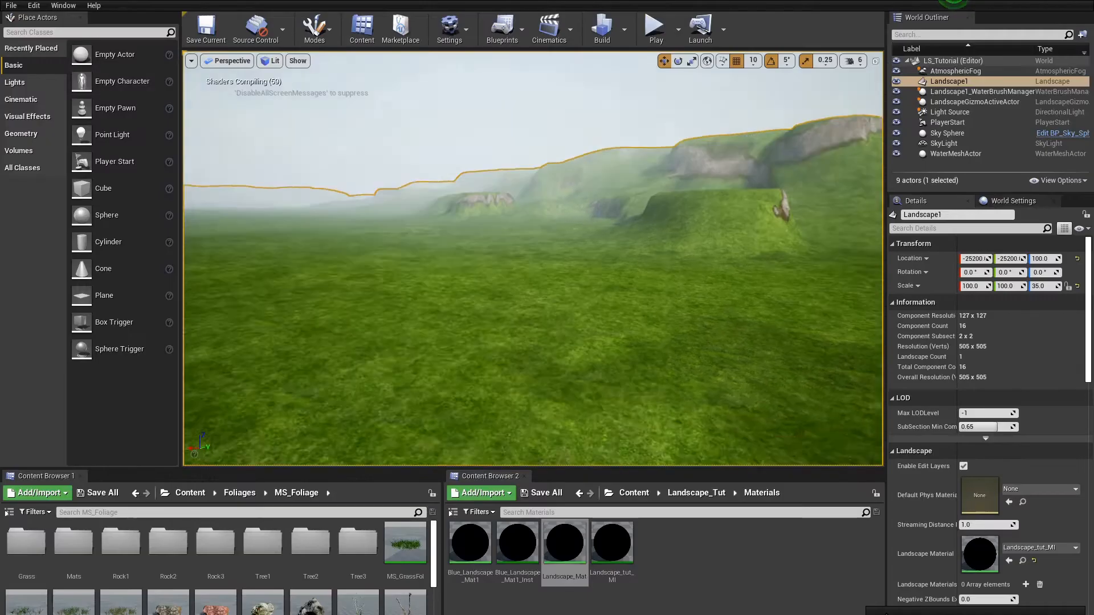
Step: Create a Landscape Grass Type asset named GrassType1 in the MS_Foliage folder and duplicate it
{"action": "right_click_drag", "start_coordinate": [533, 260], "coordinate": [456, 260]}
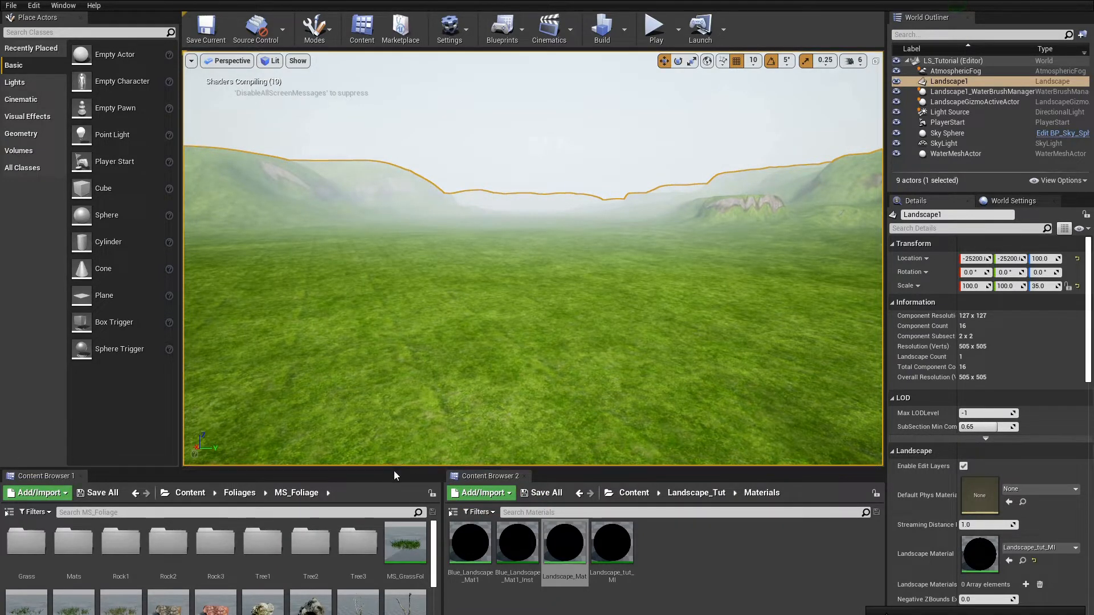
{"action": "left_click_drag", "start_coordinate": [395, 469], "coordinate": [413, 374]}
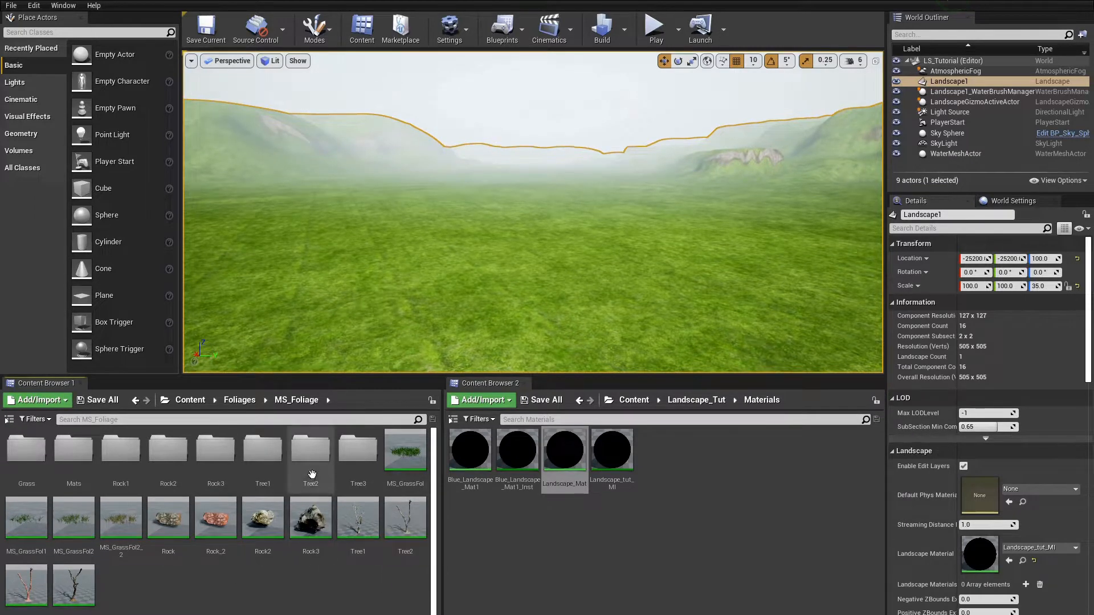
{"action": "right_click", "coordinate": [184, 569]}
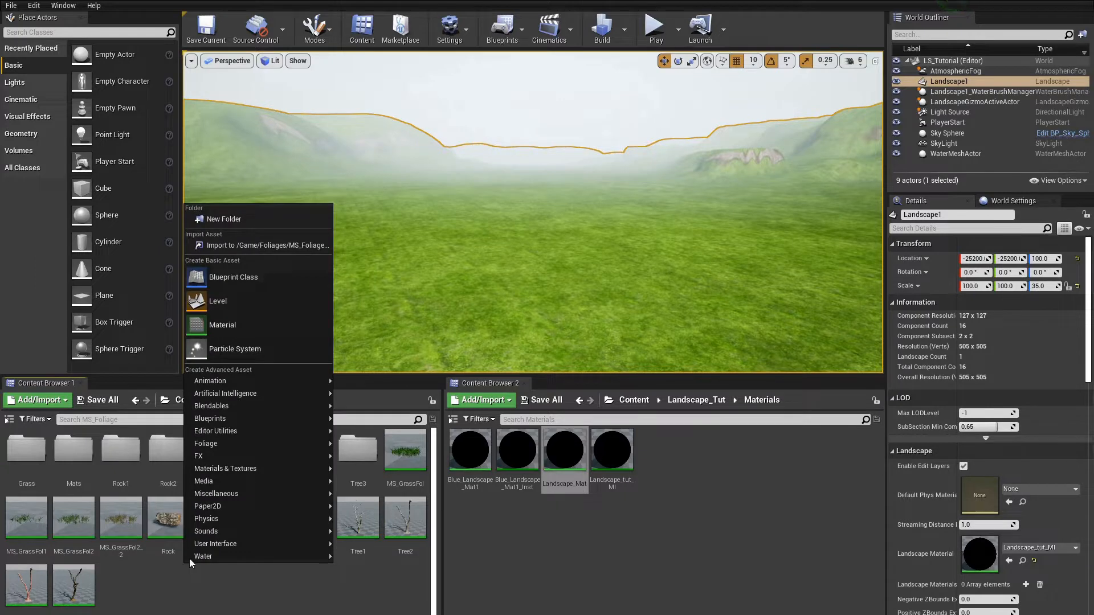
{"action": "mouse_move", "coordinate": [228, 438]}
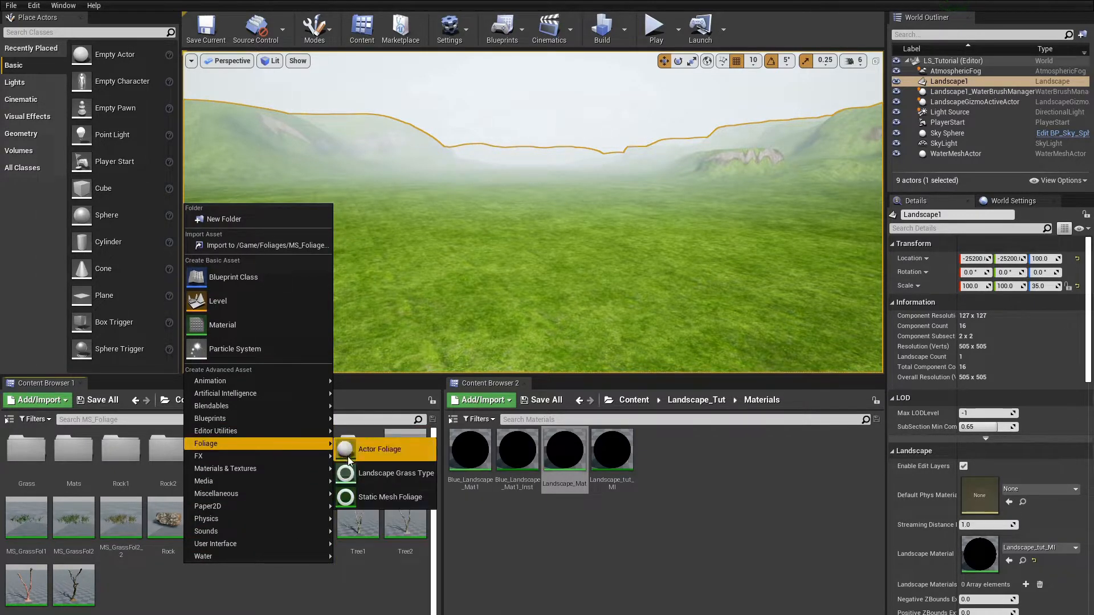
{"action": "left_click", "coordinate": [359, 468]}
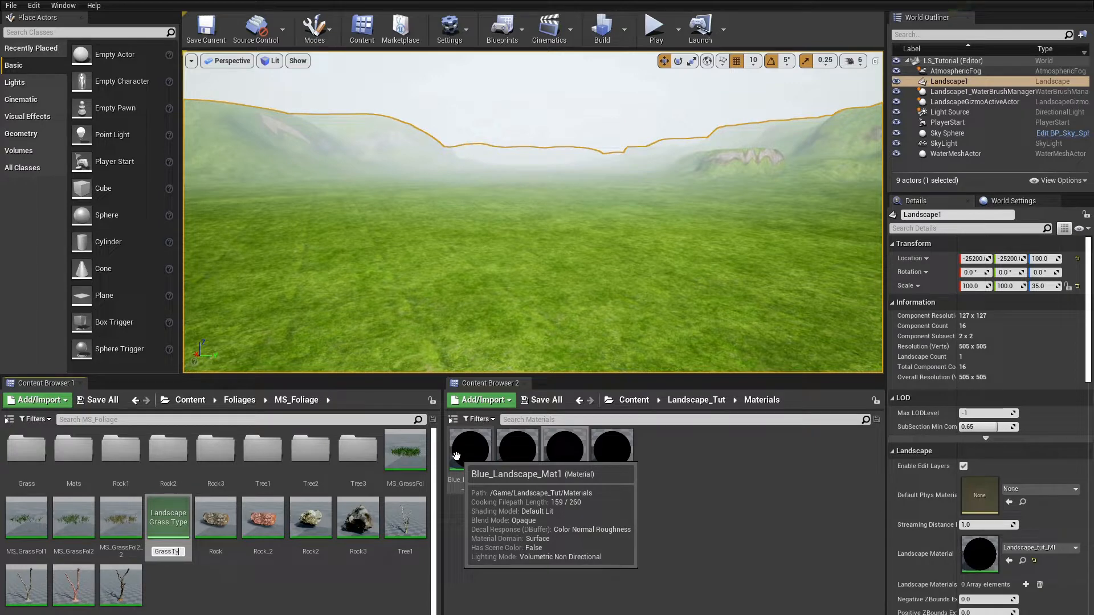
{"action": "type", "text": "GrassType1"}
{"action": "key", "text": "Return"}
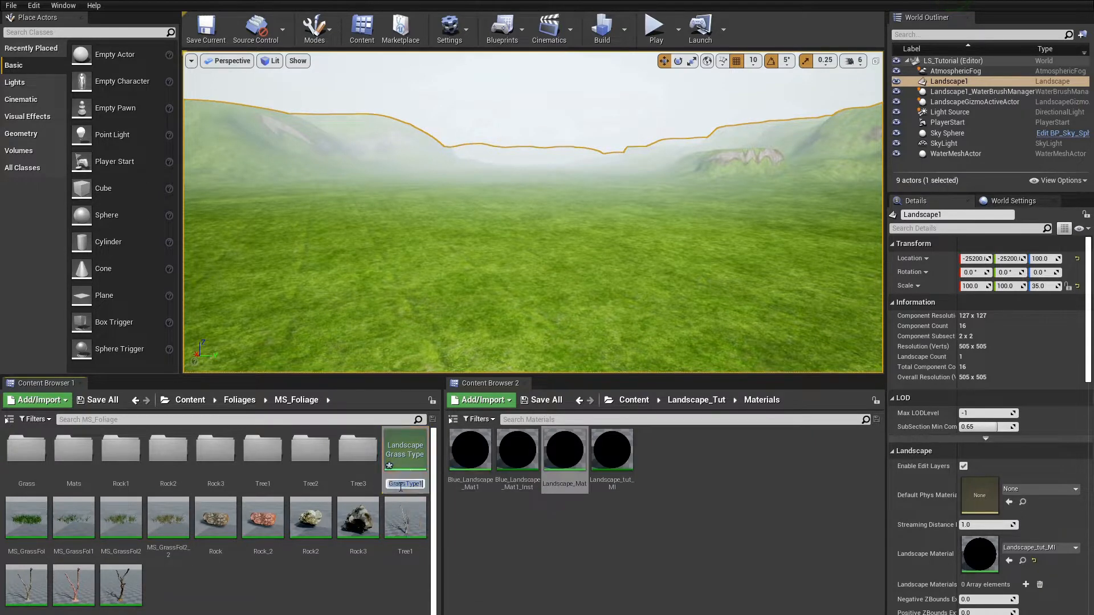
{"action": "right_click", "coordinate": [405, 452]}
{"action": "left_click", "coordinate": [453, 250]}
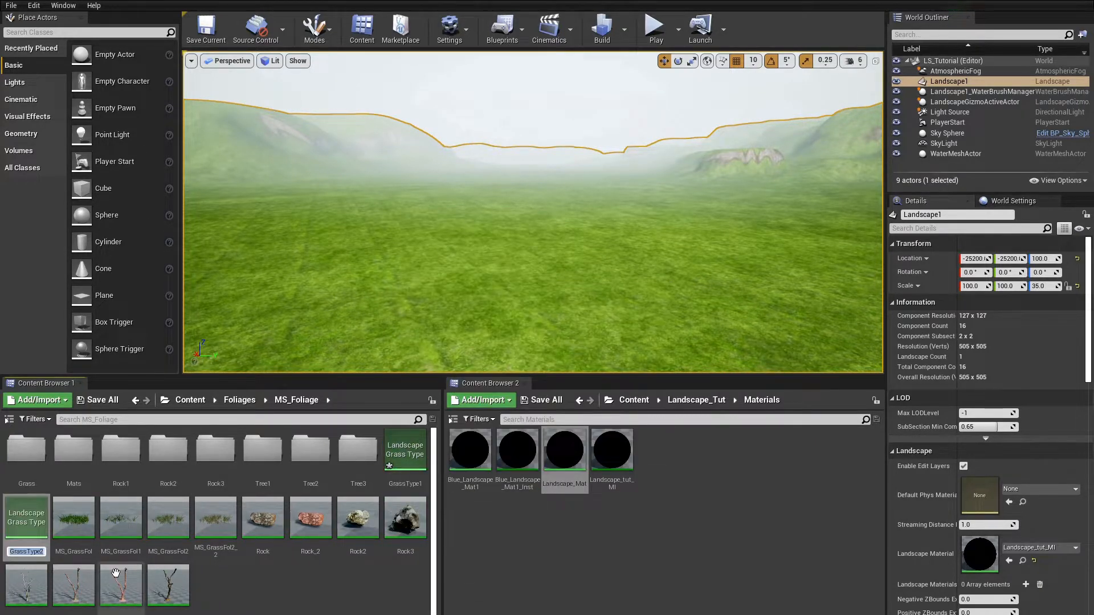
Step: Open GrassType1 and add three grass variety elements, expanding the first one
{"action": "double_click", "coordinate": [400, 465]}
{"action": "left_click_drag", "start_coordinate": [138, 36], "coordinate": [280, 60]}
{"action": "left_click", "coordinate": [459, 184]}
{"action": "left_click", "coordinate": [459, 185]}
{"action": "left_click", "coordinate": [460, 184]}
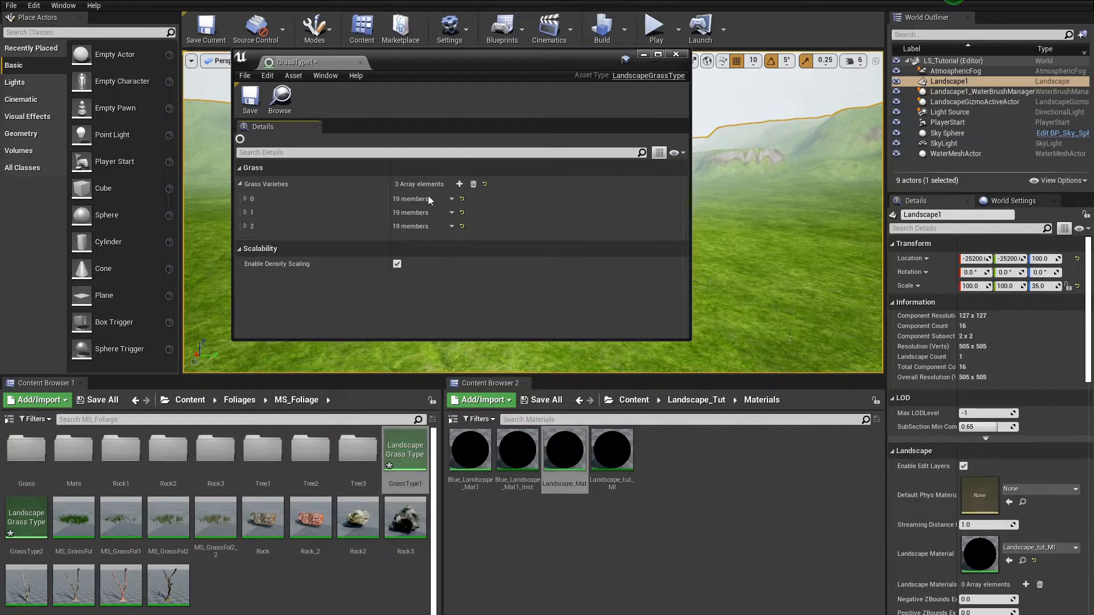
{"action": "left_click", "coordinate": [245, 199]}
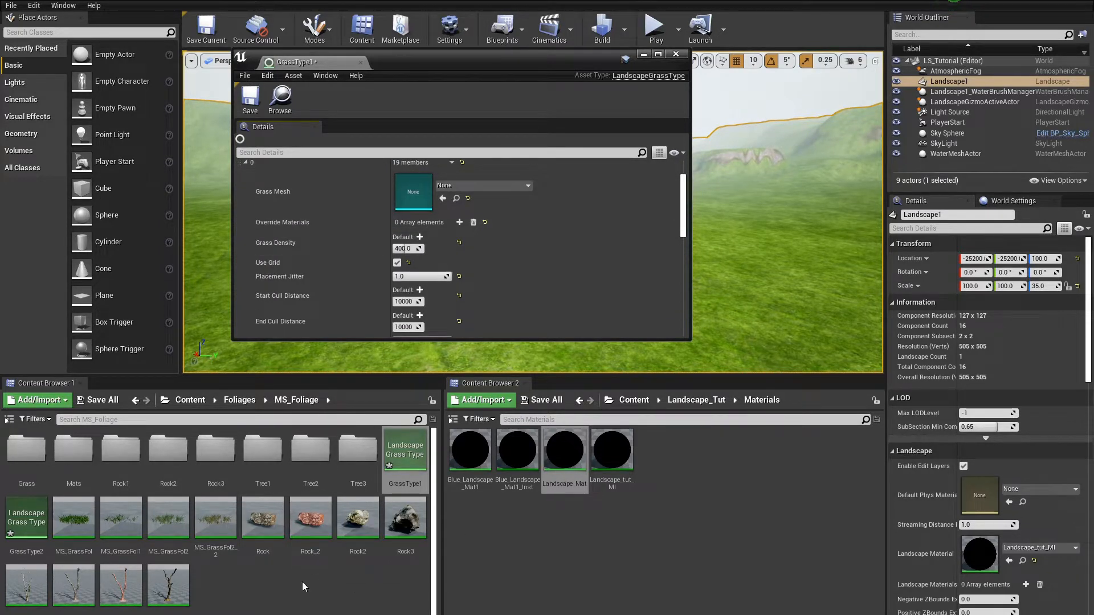
Step: Assign MS_Grass_Var1_LOD0 as the first variety's grass mesh and set its grass density to 250
{"action": "double_click", "coordinate": [31, 475]}
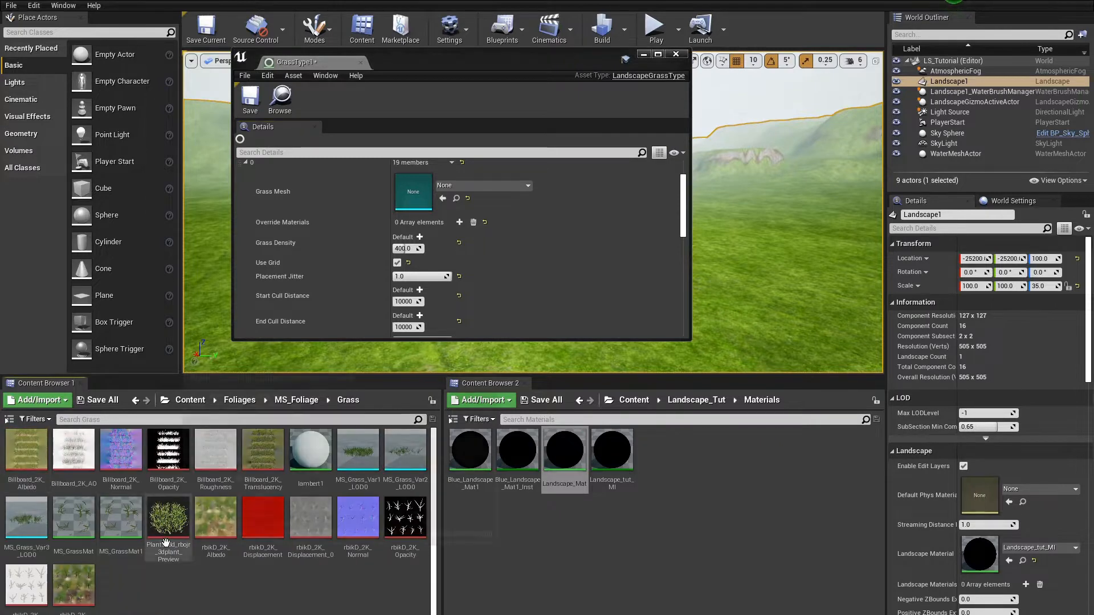
{"action": "left_click", "coordinate": [358, 452]}
{"action": "left_click", "coordinate": [442, 199]}
{"action": "left_click", "coordinate": [406, 248]}
{"action": "type", "text": "250"}
{"action": "key", "text": "Return"}
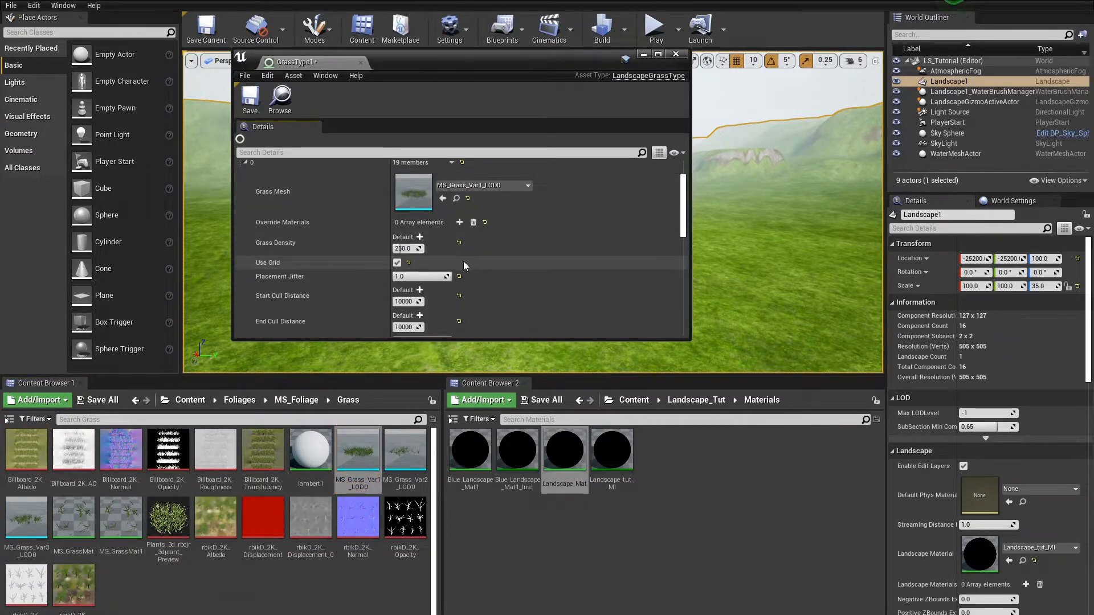
Step: Set the first variety's start cull distance to 500 and end cull distance to 5000
{"action": "scroll", "coordinate": [464, 261], "scroll_direction": "down", "scroll_amount": 4}
{"action": "left_click", "coordinate": [405, 228]}
{"action": "type", "text": "500"}
{"action": "key", "text": "Tab"}
{"action": "type", "text": "5000"}
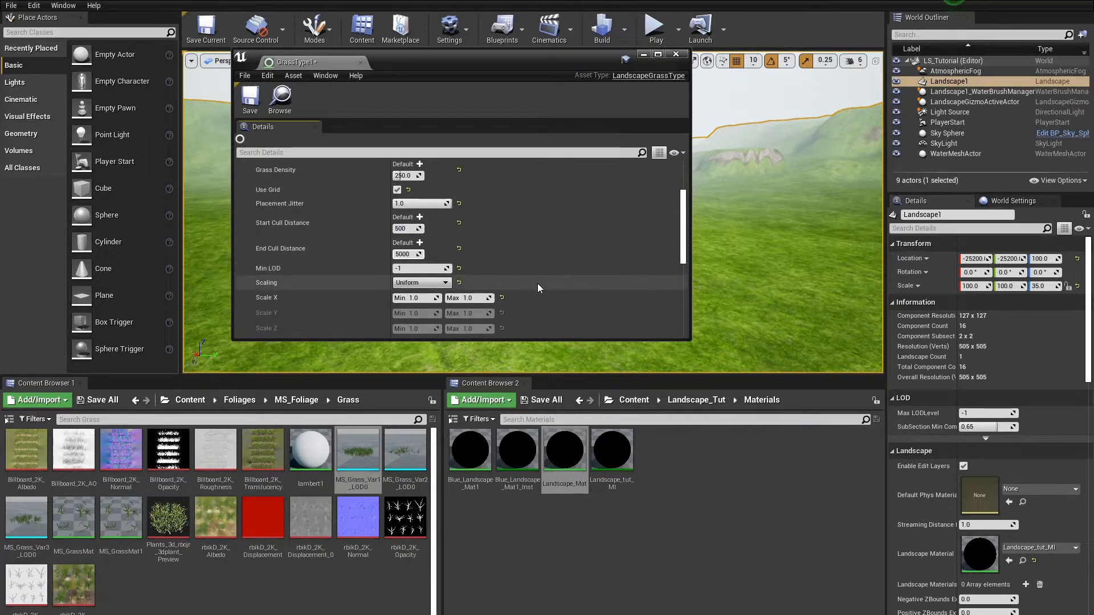
{"action": "key", "text": "Return"}
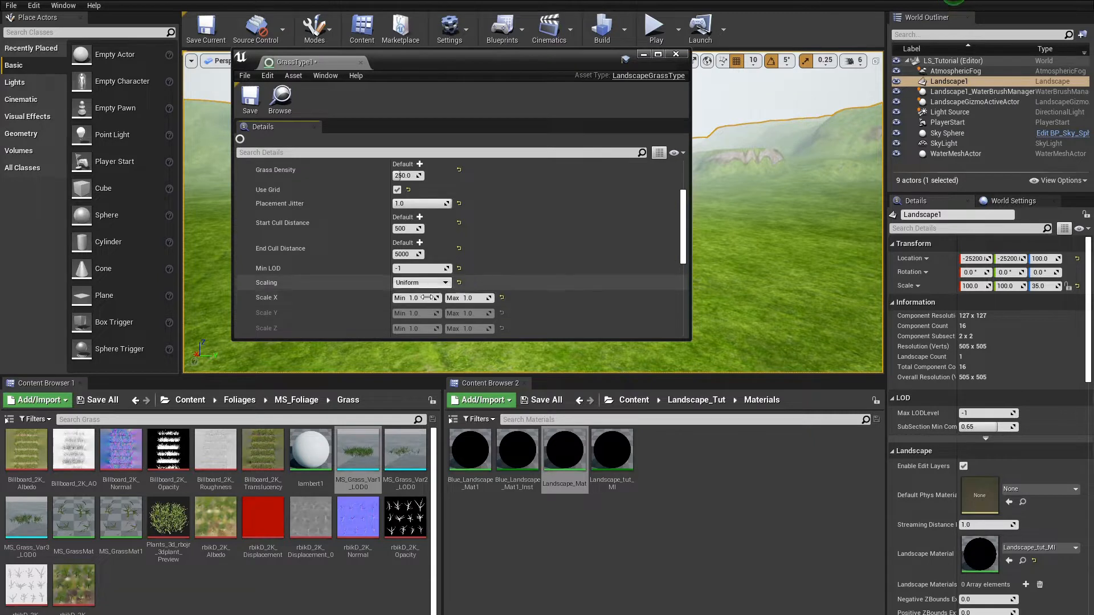
Step: Set the first variety's Scale X maximum to 3.0 and turn off Cast Dynamic Shadow
{"action": "left_click_drag", "start_coordinate": [469, 298], "coordinate": [589, 316]}
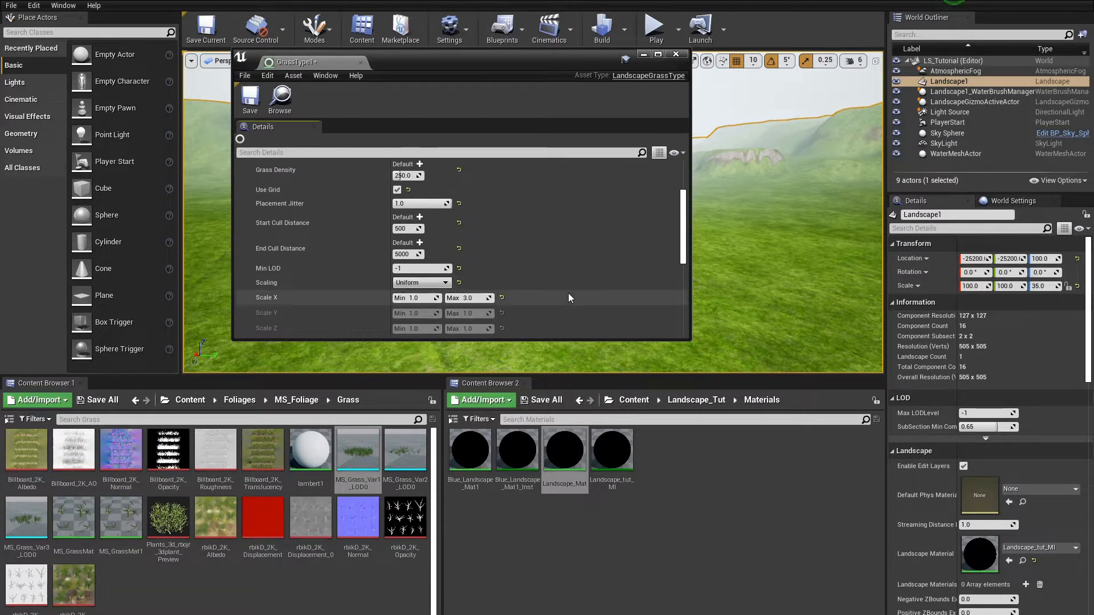
{"action": "scroll", "coordinate": [521, 286], "scroll_direction": "down", "scroll_amount": 3}
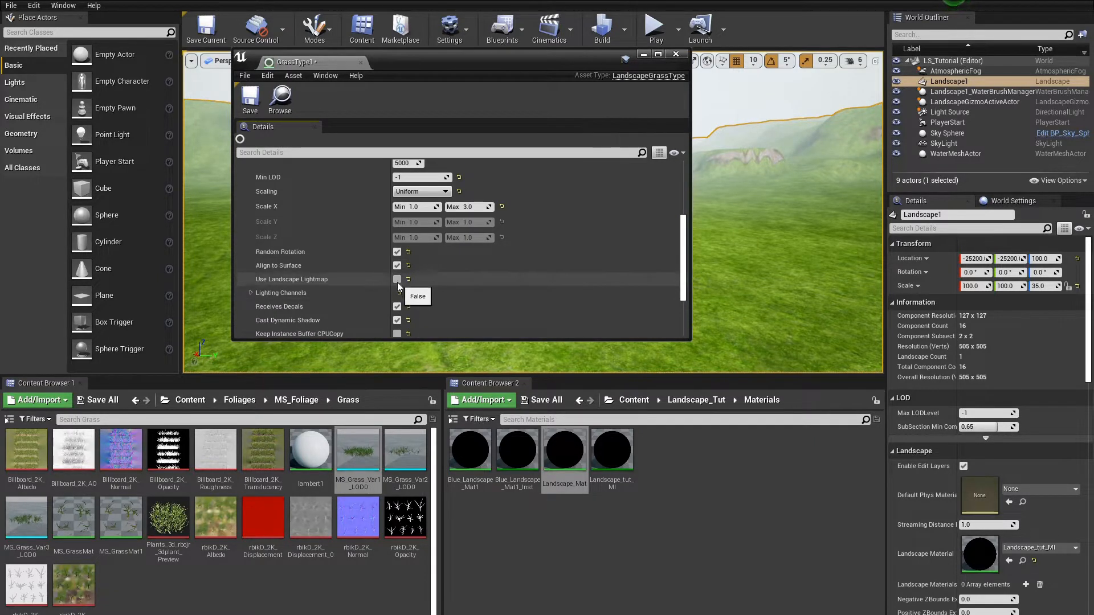
{"action": "scroll", "coordinate": [398, 282], "scroll_direction": "down", "scroll_amount": 2}
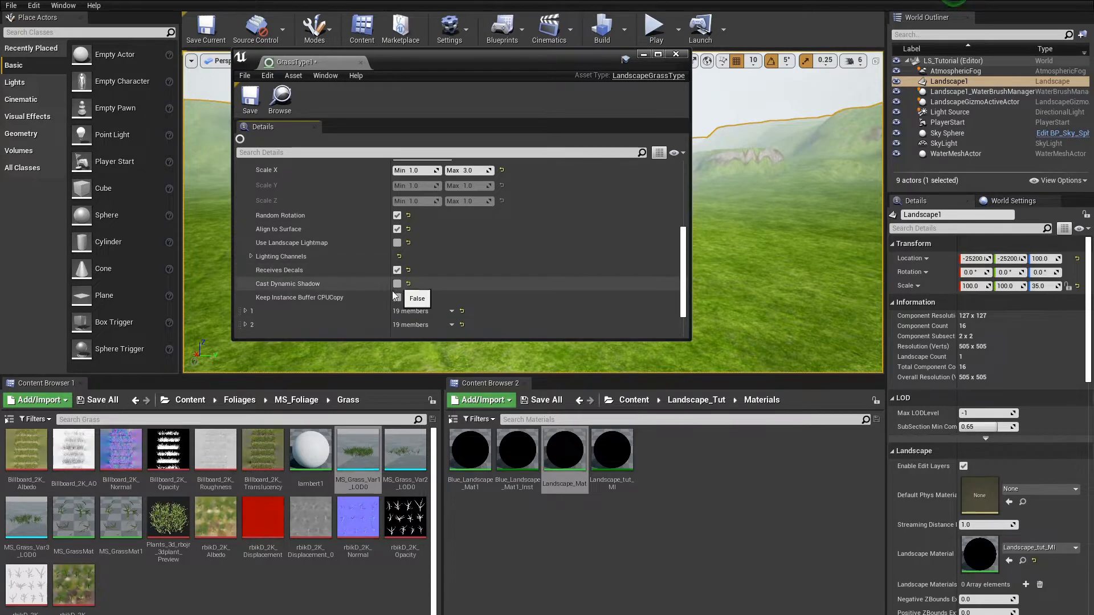
{"action": "scroll", "coordinate": [342, 328], "scroll_direction": "up", "scroll_amount": 10}
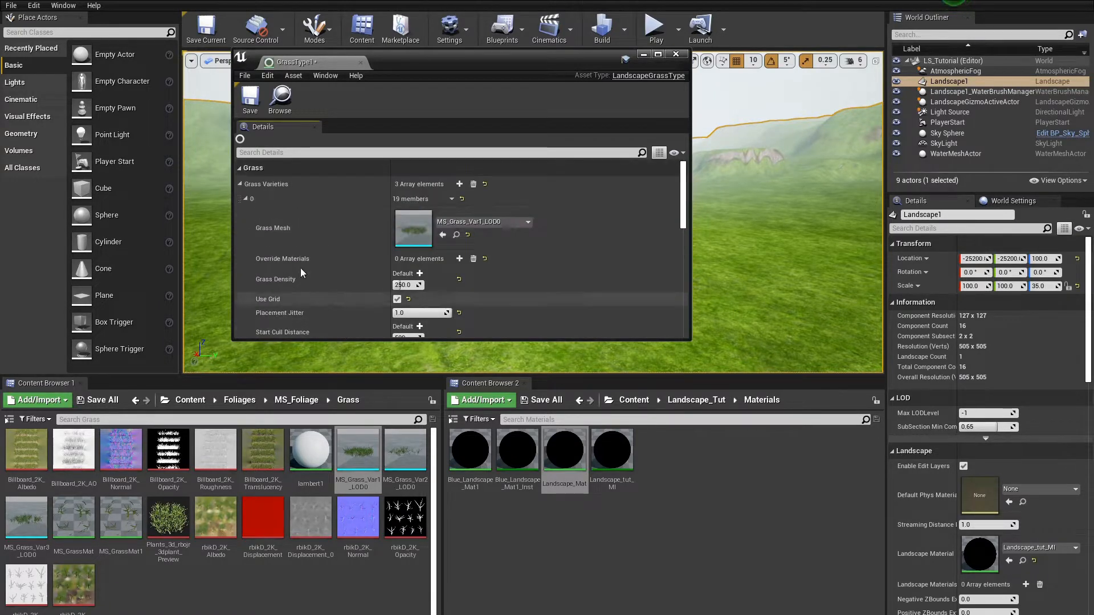
Step: Copy the first grass variety's settings and paste them into the second variety
{"action": "right_click", "coordinate": [272, 199]}
{"action": "left_click", "coordinate": [296, 246]}
{"action": "scroll", "coordinate": [293, 254], "scroll_direction": "down", "scroll_amount": 10}
{"action": "right_click", "coordinate": [268, 272]}
{"action": "left_click", "coordinate": [296, 329]}
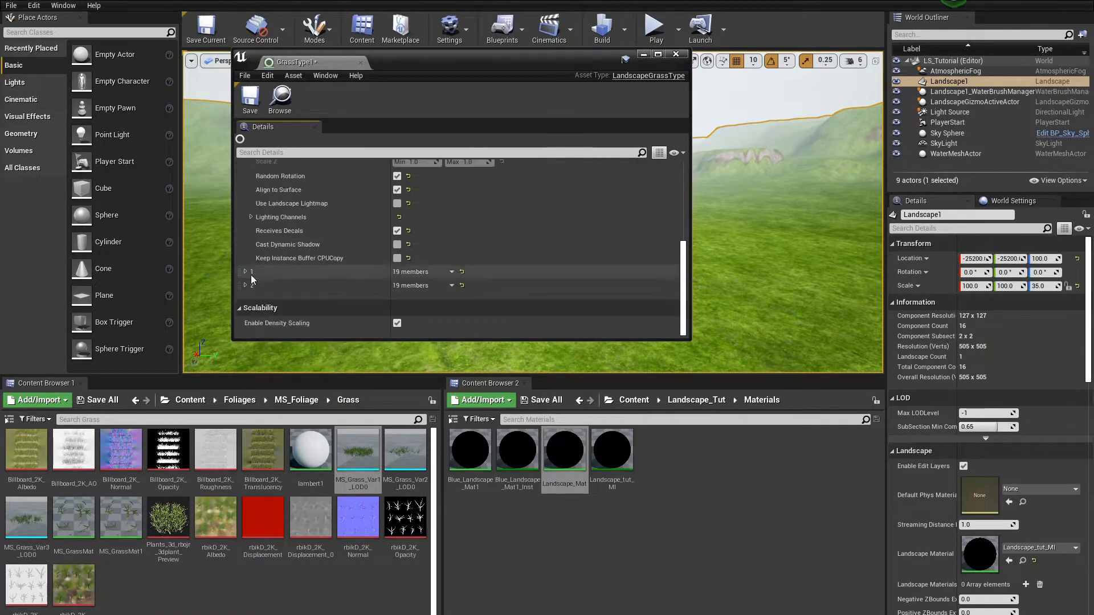
Step: Assign SM_Rock2 from the Rock2 folder as the second variety's grass mesh and set its density to 3
{"action": "left_click", "coordinate": [296, 399]}
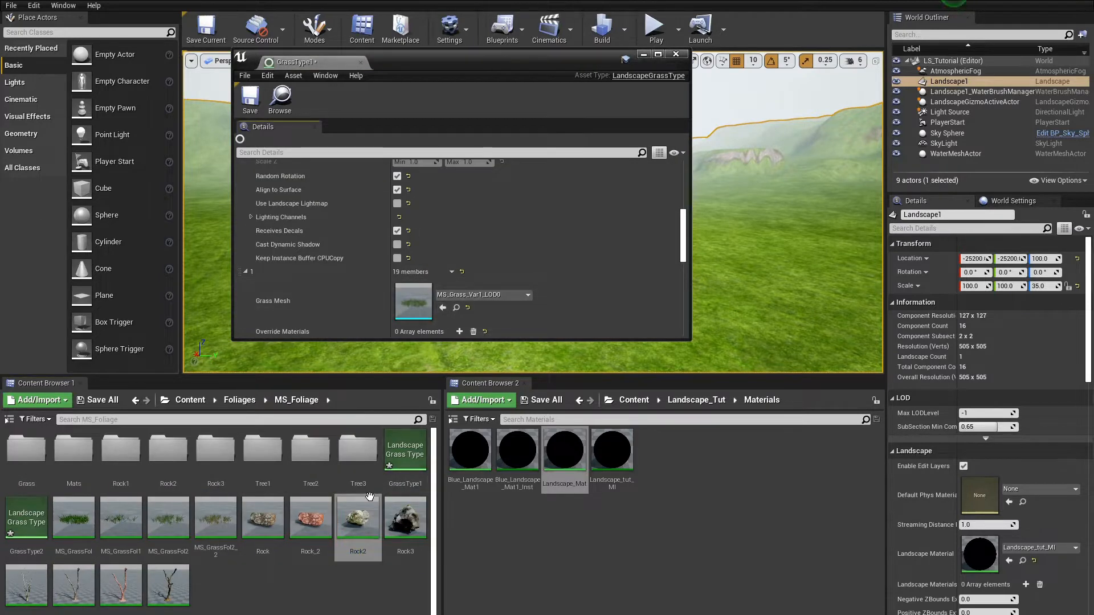
{"action": "double_click", "coordinate": [181, 461]}
{"action": "left_click_drag", "start_coordinate": [216, 454], "coordinate": [438, 311]}
{"action": "scroll", "coordinate": [438, 311], "scroll_direction": "down", "scroll_amount": 2}
{"action": "left_click", "coordinate": [407, 322]}
{"action": "type", "text": "3"}
{"action": "key", "text": "Return"}
{"action": "scroll", "coordinate": [478, 327], "scroll_direction": "down", "scroll_amount": 7}
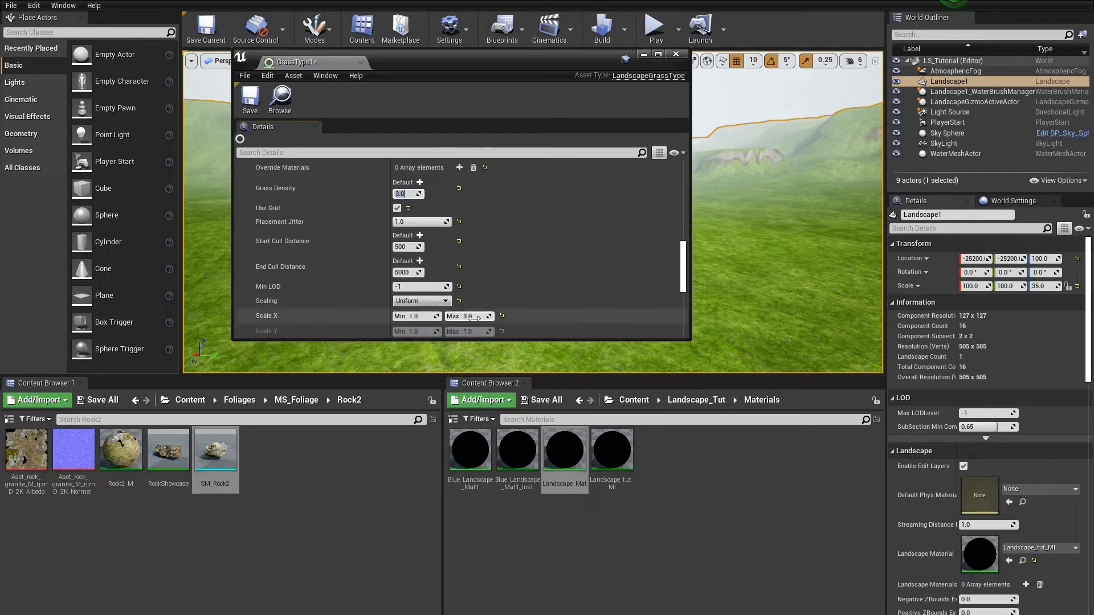
Step: Assign SM_Tree2 as the third variety's grass mesh and set its density to 1
{"action": "scroll", "coordinate": [447, 318], "scroll_direction": "down", "scroll_amount": 12}
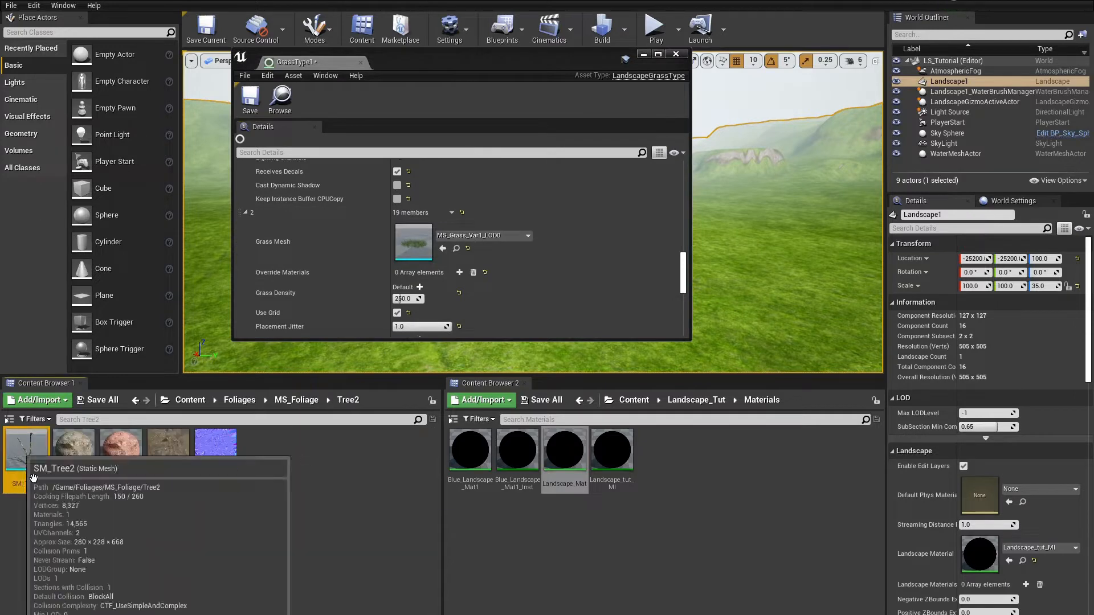
{"action": "left_click_drag", "start_coordinate": [34, 478], "coordinate": [415, 244]}
{"action": "left_click", "coordinate": [404, 299]}
{"action": "type", "text": "1"}
{"action": "key", "text": "Return"}
Step: Save GrassType1 and close its editor
{"action": "left_click", "coordinate": [250, 99]}
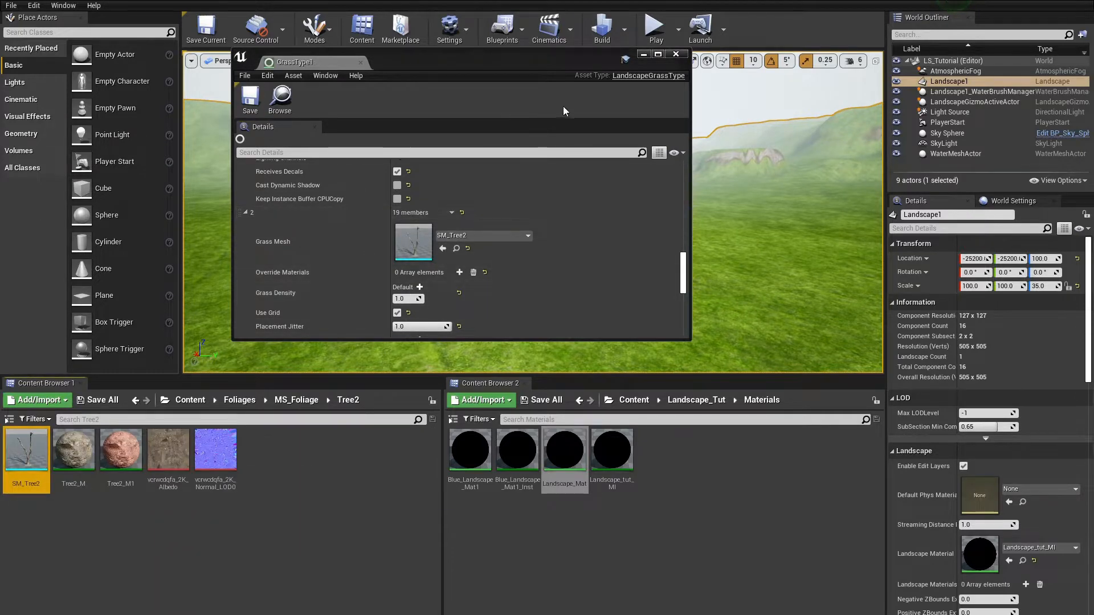
{"action": "left_click", "coordinate": [361, 63]}
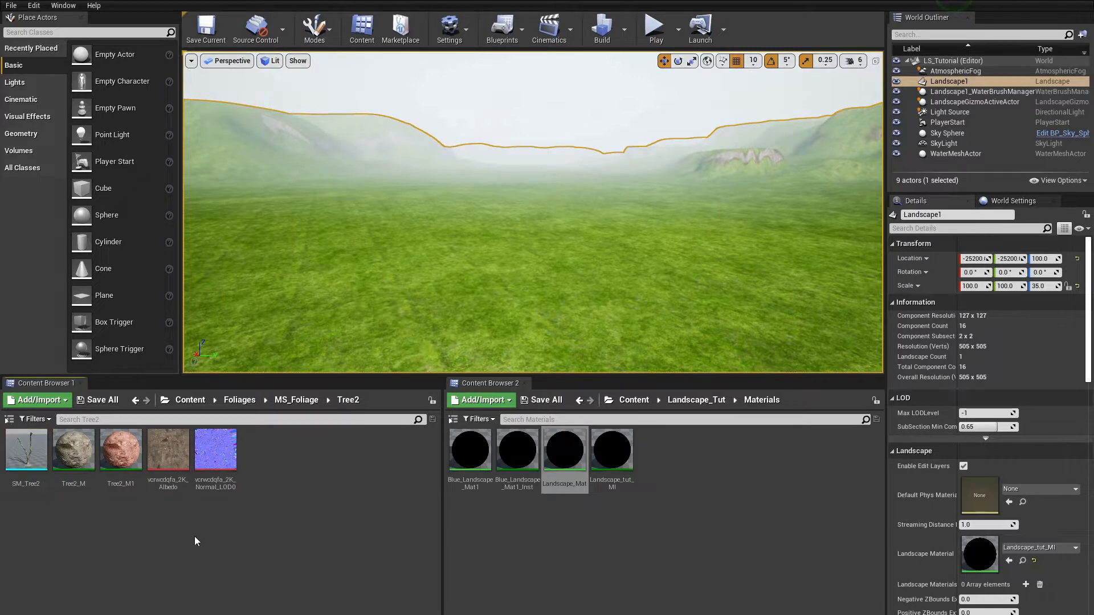
Step: Open and inspect the rock and grass static meshes in the mesh editor
{"action": "right_click", "coordinate": [26, 453]}
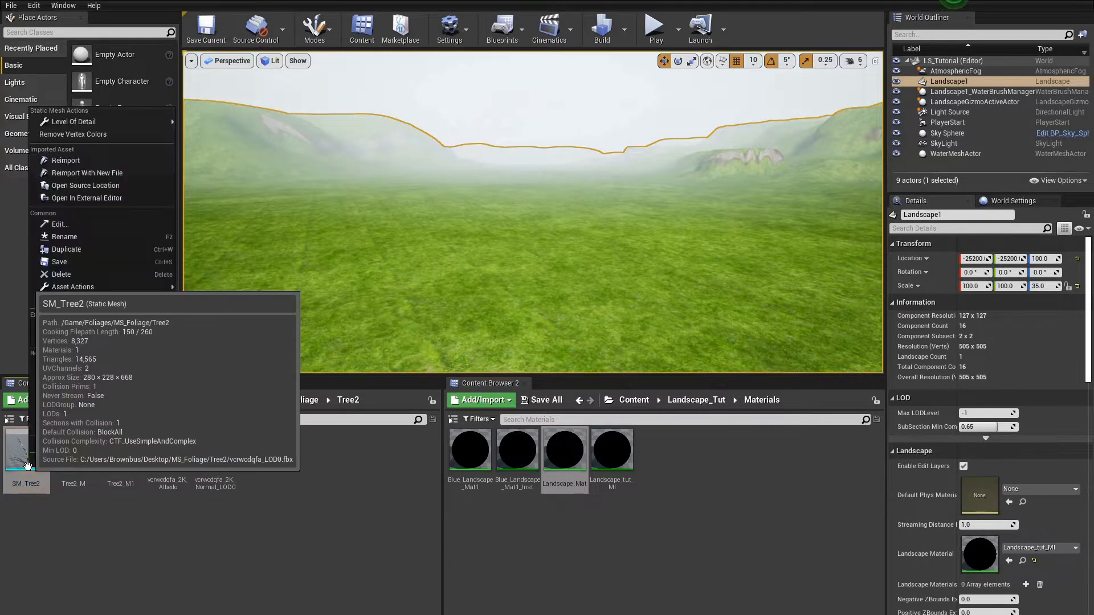
{"action": "left_click", "coordinate": [83, 282]}
{"action": "double_click", "coordinate": [76, 467]}
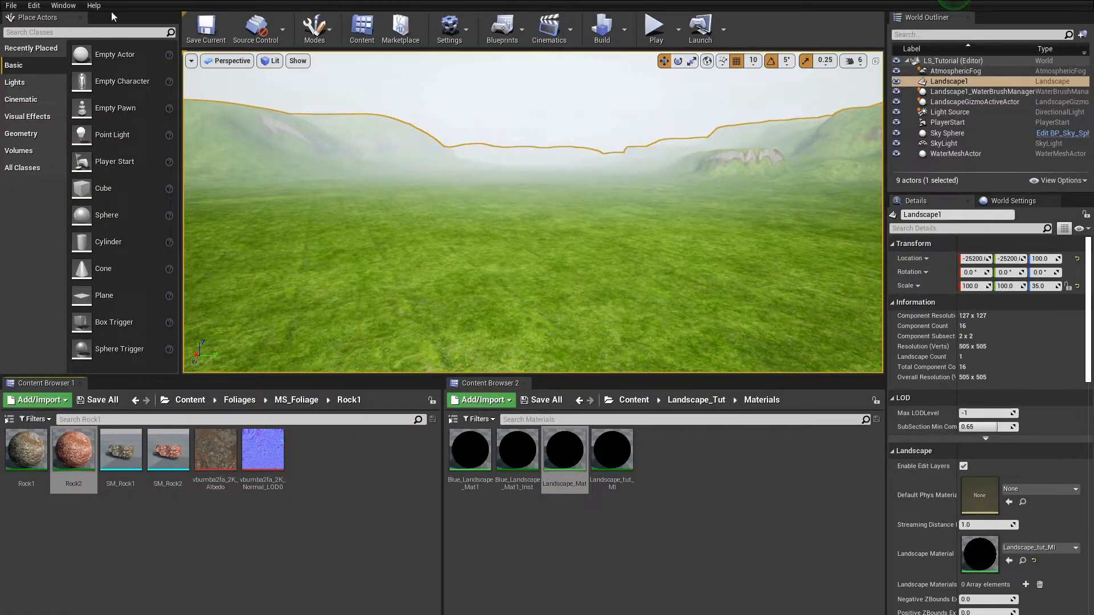
{"action": "left_click", "coordinate": [240, 400]}
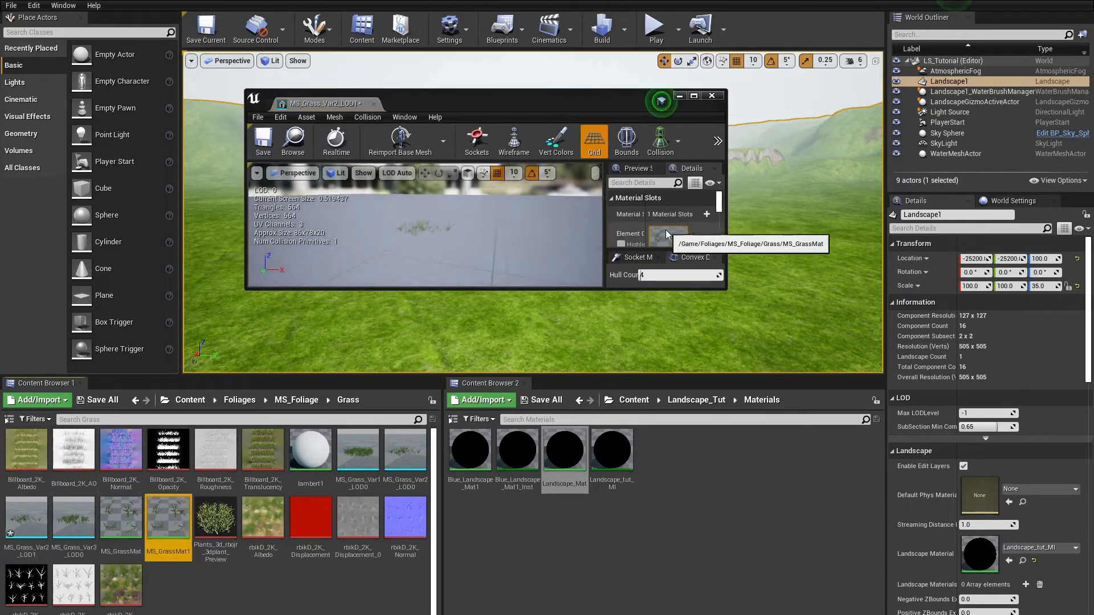
{"action": "left_click", "coordinate": [373, 103]}
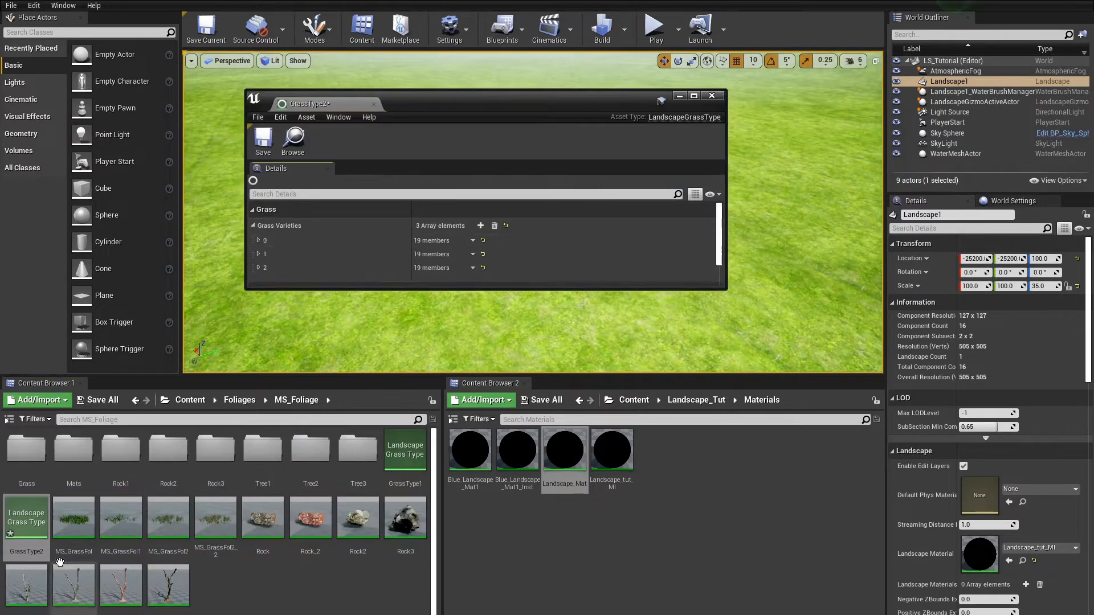
Step: Expand and review the grass varieties in GrassType2
{"action": "left_click", "coordinate": [258, 254]}
{"action": "scroll", "coordinate": [469, 260], "scroll_direction": "down", "scroll_amount": 6}
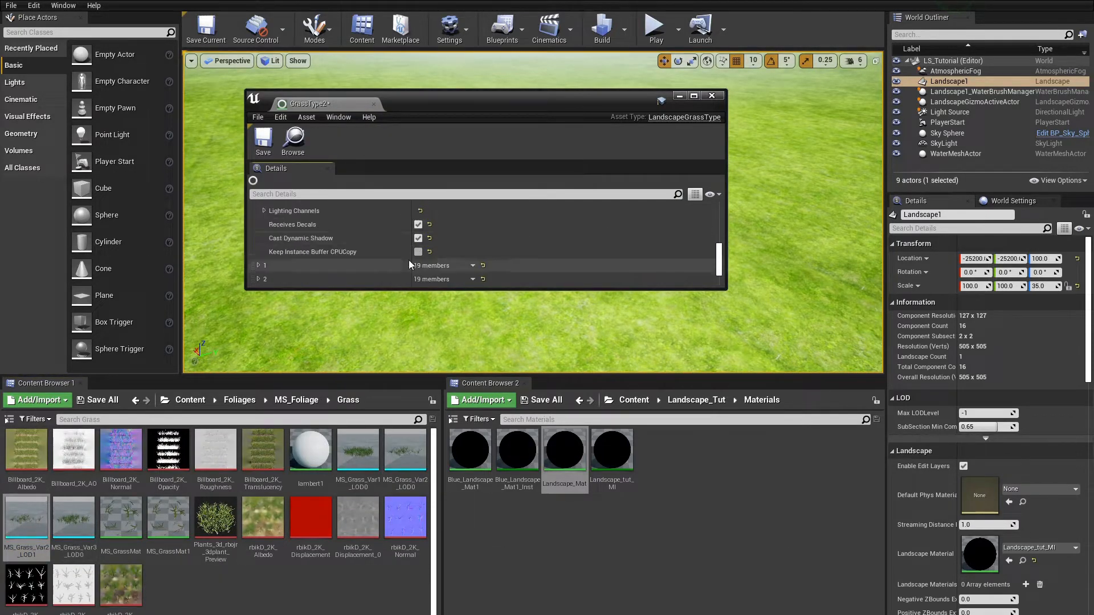
{"action": "scroll", "coordinate": [556, 269], "scroll_direction": "down", "scroll_amount": 5}
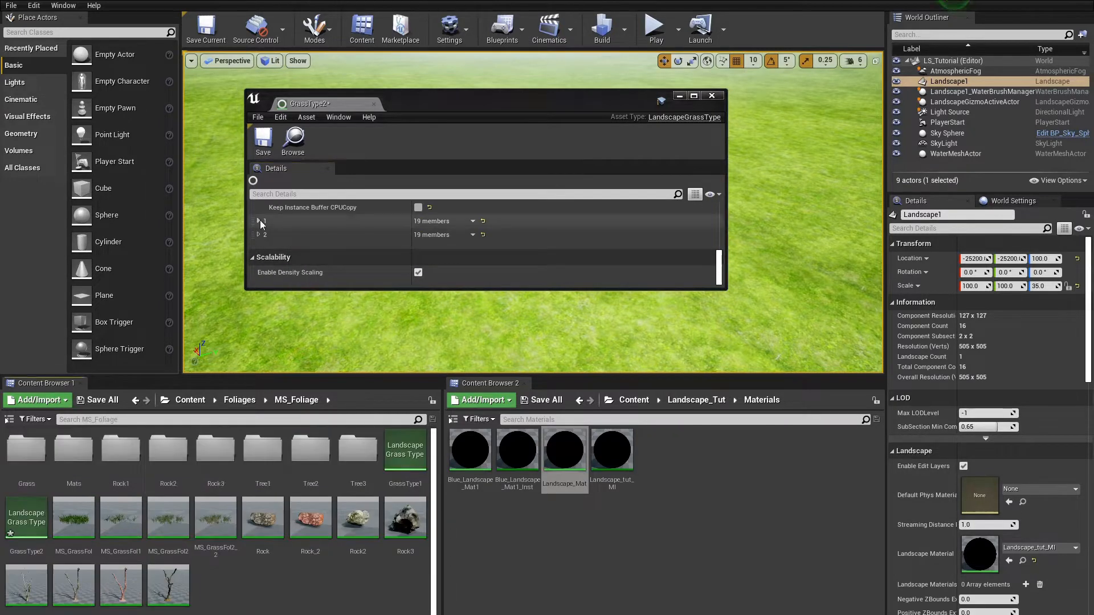
{"action": "left_click", "coordinate": [258, 221]}
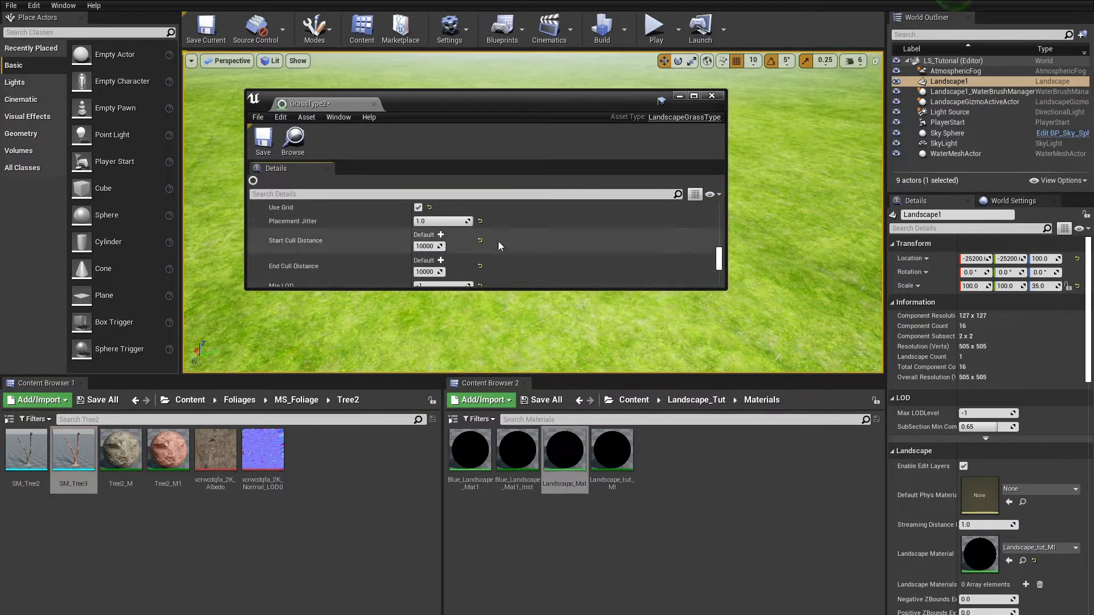
{"action": "left_click", "coordinate": [73, 461]}
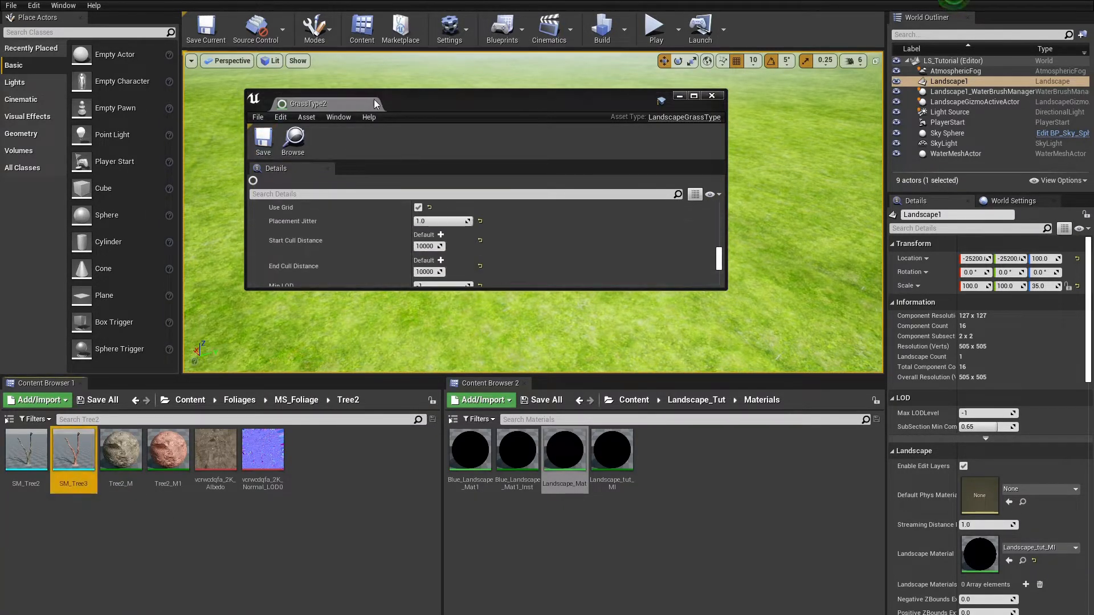
{"action": "left_click", "coordinate": [296, 399]}
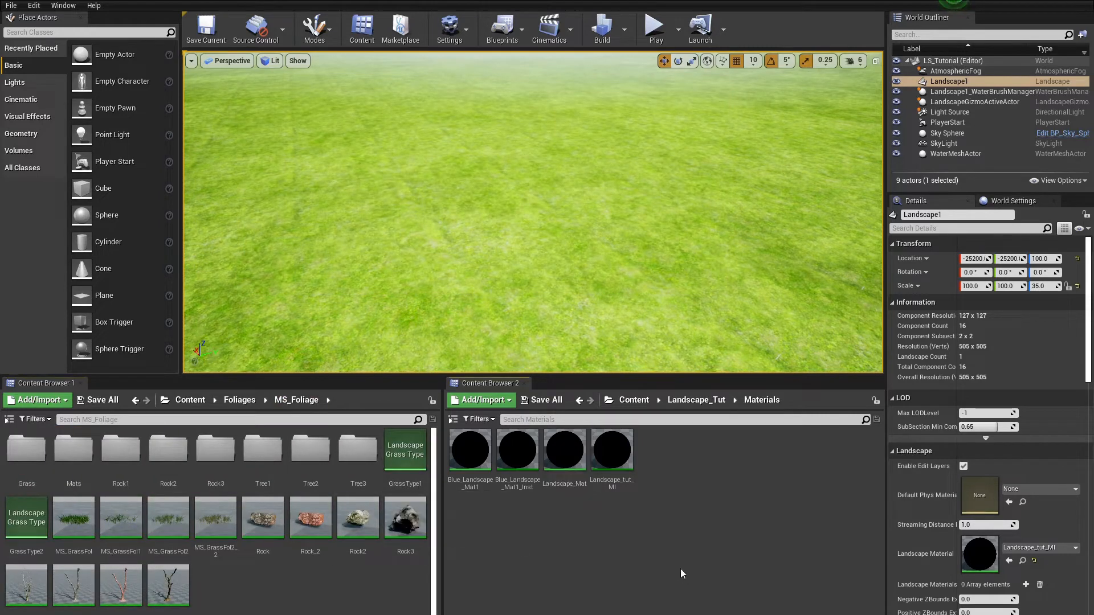
Step: Open the Landscape_Mat material and add a LandscapeGrassOutput node below the material output node
{"action": "left_click", "coordinate": [564, 450]}
{"action": "double_click", "coordinate": [564, 451]}
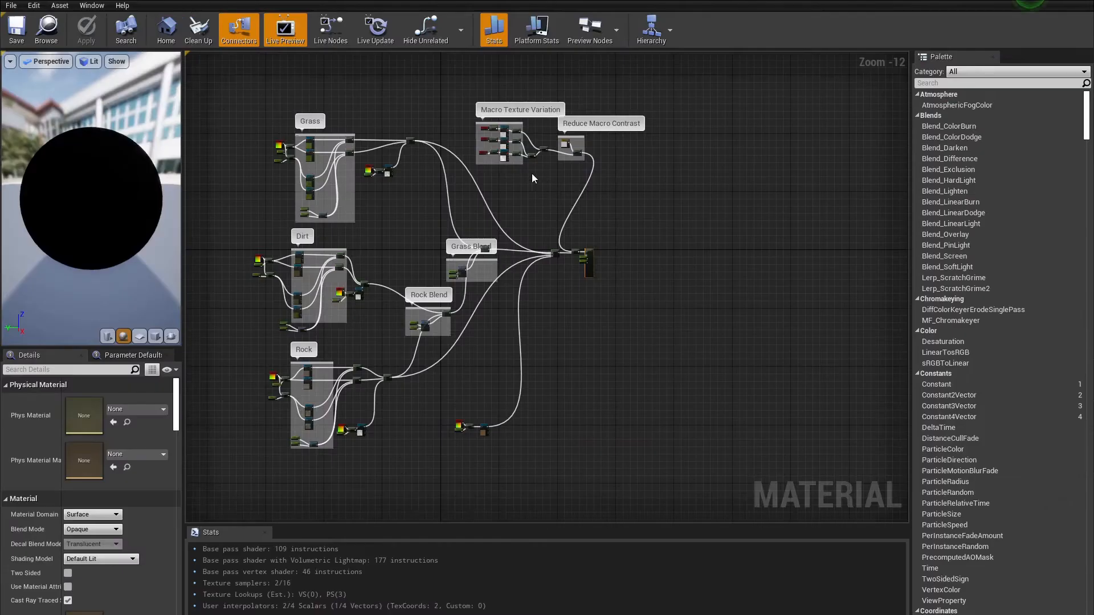
{"action": "scroll", "coordinate": [535, 173], "scroll_direction": "up", "scroll_amount": 2}
{"action": "right_click_drag", "start_coordinate": [628, 292], "coordinate": [511, 255]}
{"action": "scroll", "coordinate": [510, 255], "scroll_direction": "up", "scroll_amount": 8}
{"action": "scroll", "coordinate": [510, 256], "scroll_direction": "down", "scroll_amount": 8}
{"action": "right_click_drag", "start_coordinate": [418, 284], "coordinate": [633, 260]}
{"action": "scroll", "coordinate": [634, 261], "scroll_direction": "down", "scroll_amount": 2}
{"action": "left_click_drag", "start_coordinate": [541, 394], "coordinate": [486, 493]}
{"action": "left_click", "coordinate": [538, 436]}
{"action": "scroll", "coordinate": [631, 277], "scroll_direction": "up", "scroll_amount": 7}
{"action": "right_click_drag", "start_coordinate": [683, 354], "coordinate": [261, 325]}
{"action": "scroll", "coordinate": [261, 325], "scroll_direction": "up", "scroll_amount": 1}
{"action": "right_click", "coordinate": [341, 265]}
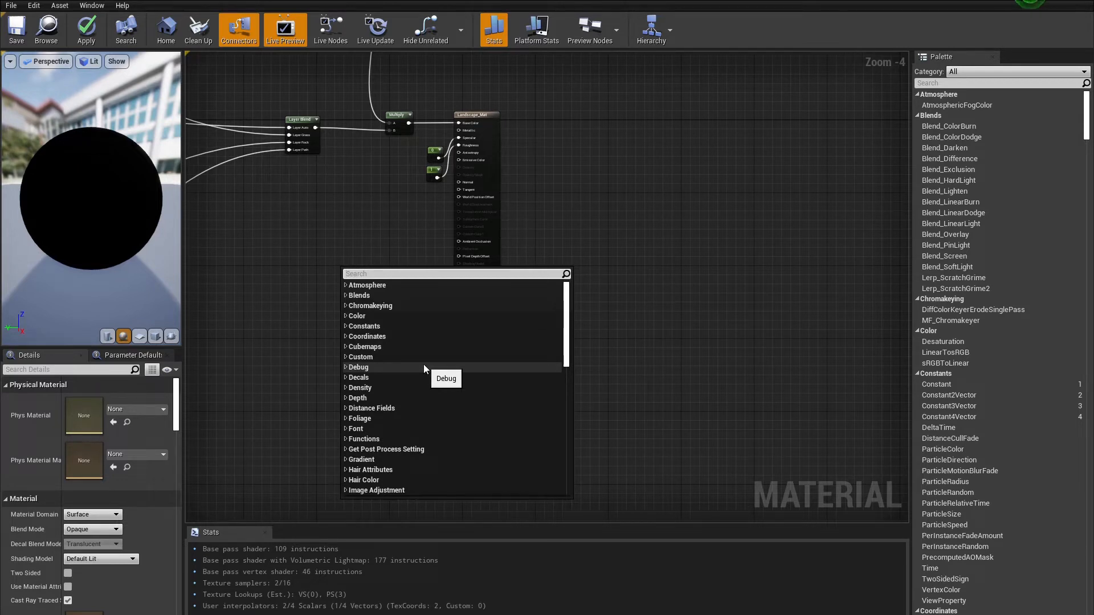
{"action": "type", "text": "landsc"}
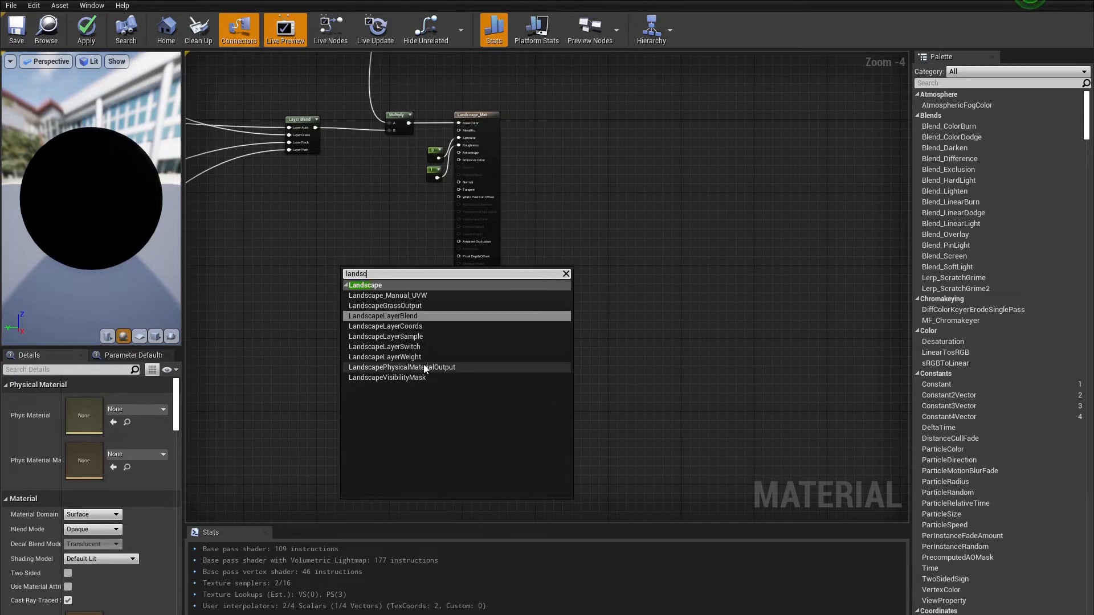
{"action": "type", "text": "apegrass"}
{"action": "key", "text": "Return"}
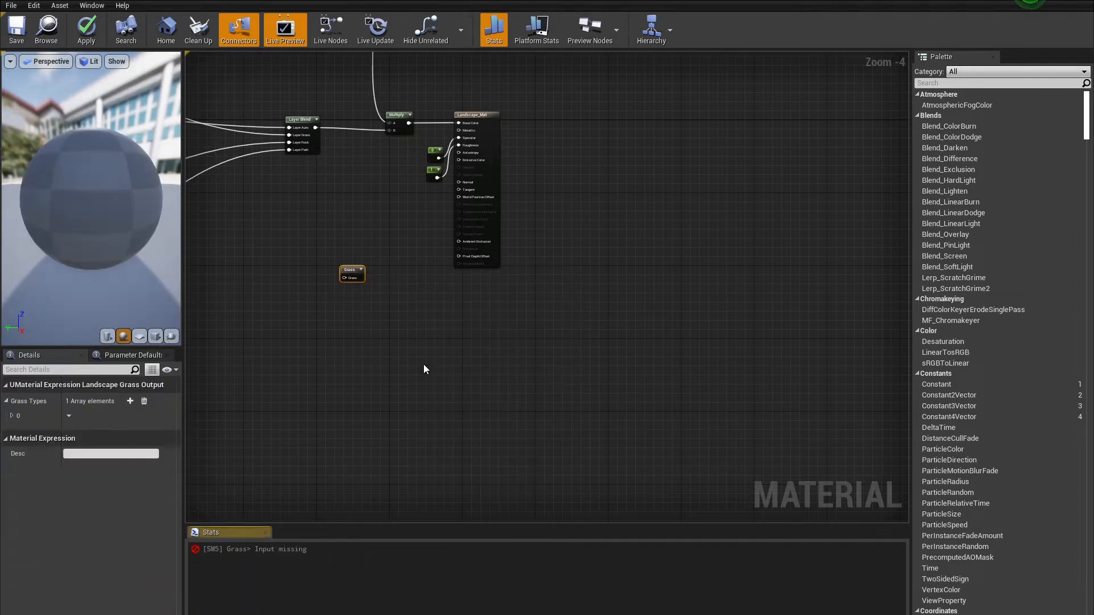
Step: Expand the first grass type entry of the grass output node and assign GrassType1 to it
{"action": "scroll", "coordinate": [350, 319], "scroll_direction": "up", "scroll_amount": 4}
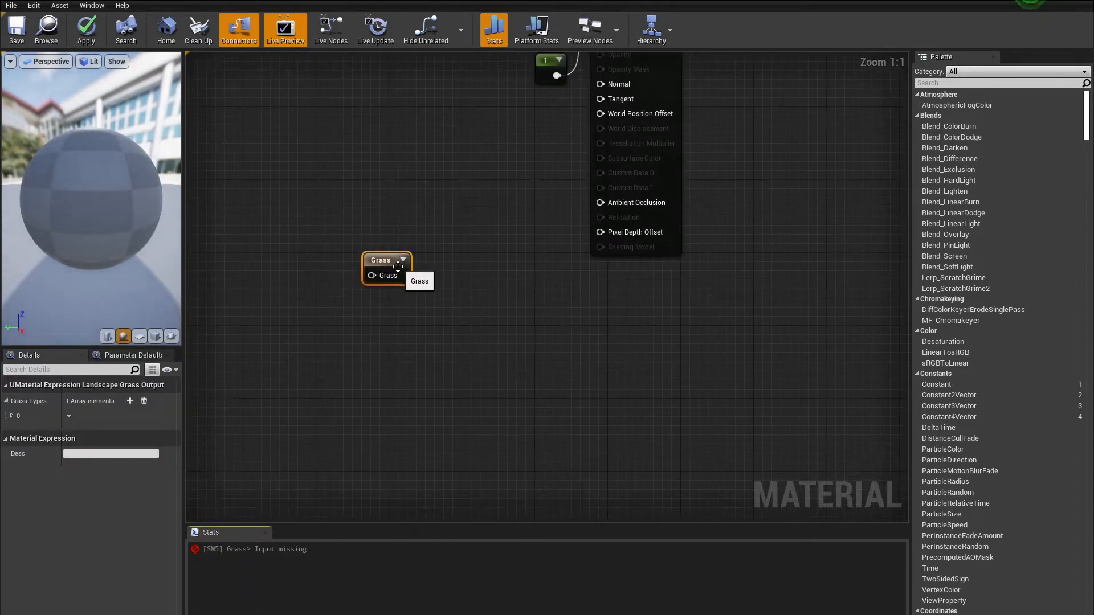
{"action": "left_click", "coordinate": [12, 417]}
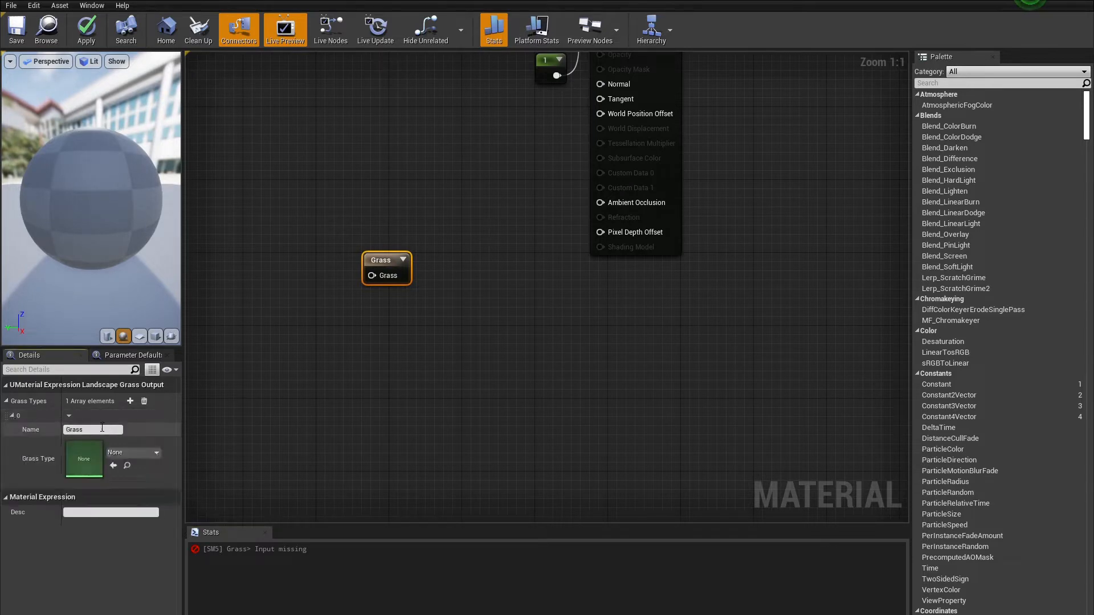
{"action": "left_click", "coordinate": [126, 453]}
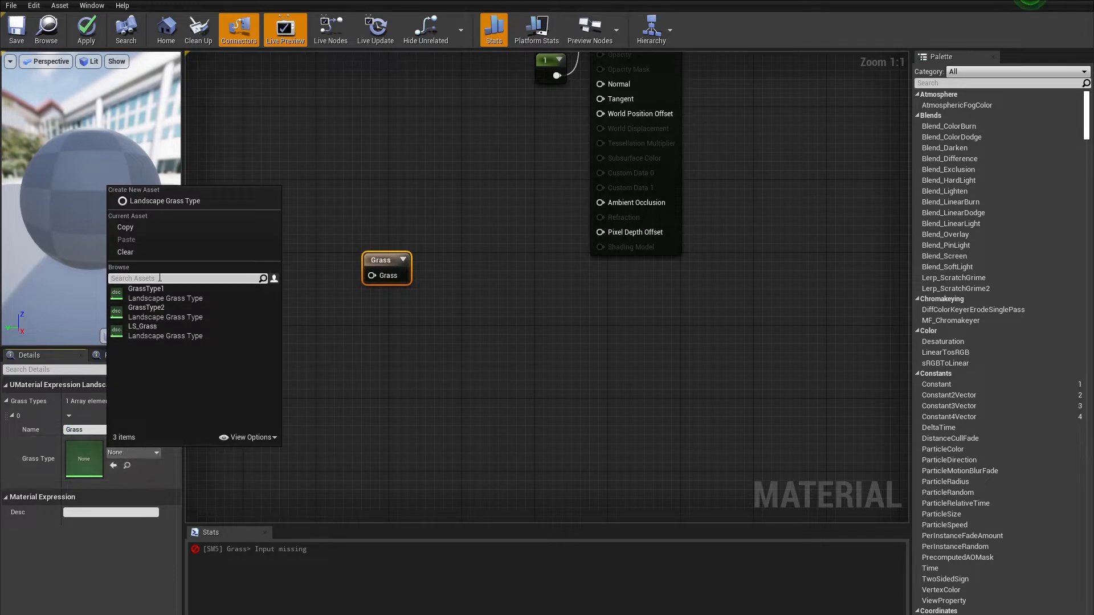
{"action": "left_click", "coordinate": [160, 294]}
{"action": "left_click", "coordinate": [264, 346]}
Step: Move the Grass output node up beneath the Layer Blend node
{"action": "scroll", "coordinate": [322, 302], "scroll_direction": "down", "scroll_amount": 4}
{"action": "right_click_drag", "start_coordinate": [332, 332], "coordinate": [478, 429]}
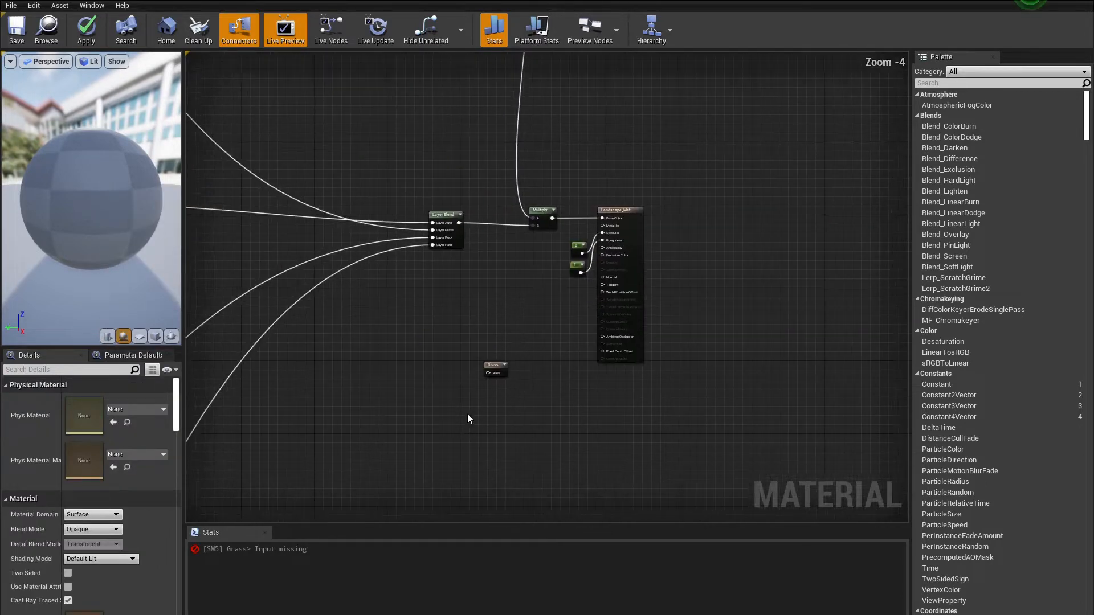
{"action": "scroll", "coordinate": [478, 430], "scroll_direction": "down", "scroll_amount": 3}
{"action": "right_click_drag", "start_coordinate": [415, 378], "coordinate": [465, 329]}
{"action": "scroll", "coordinate": [465, 333], "scroll_direction": "up", "scroll_amount": 5}
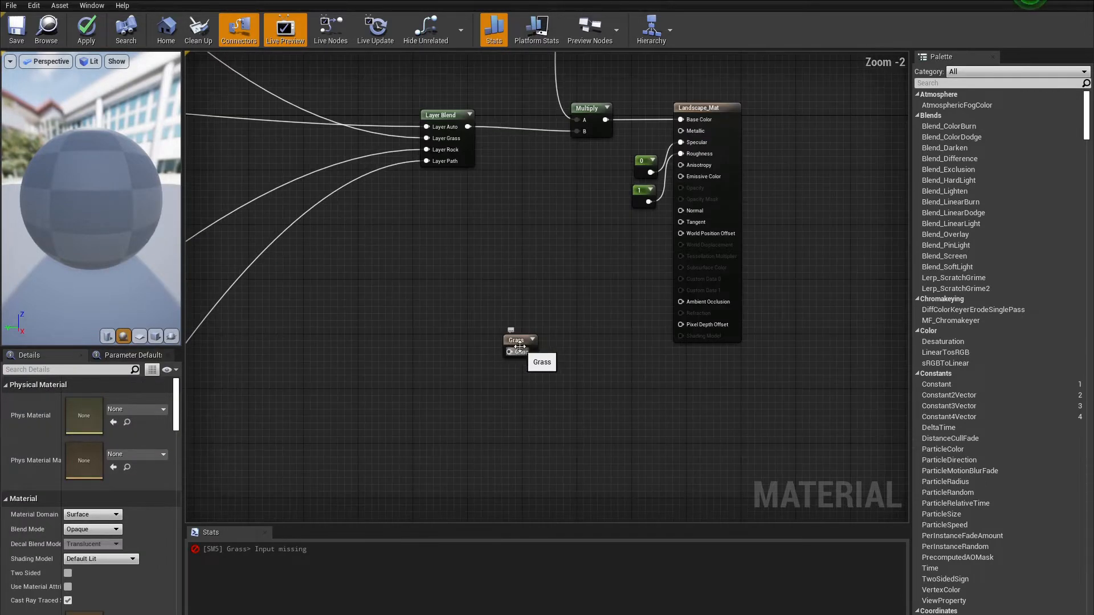
{"action": "left_click_drag", "start_coordinate": [519, 340], "coordinate": [497, 278]}
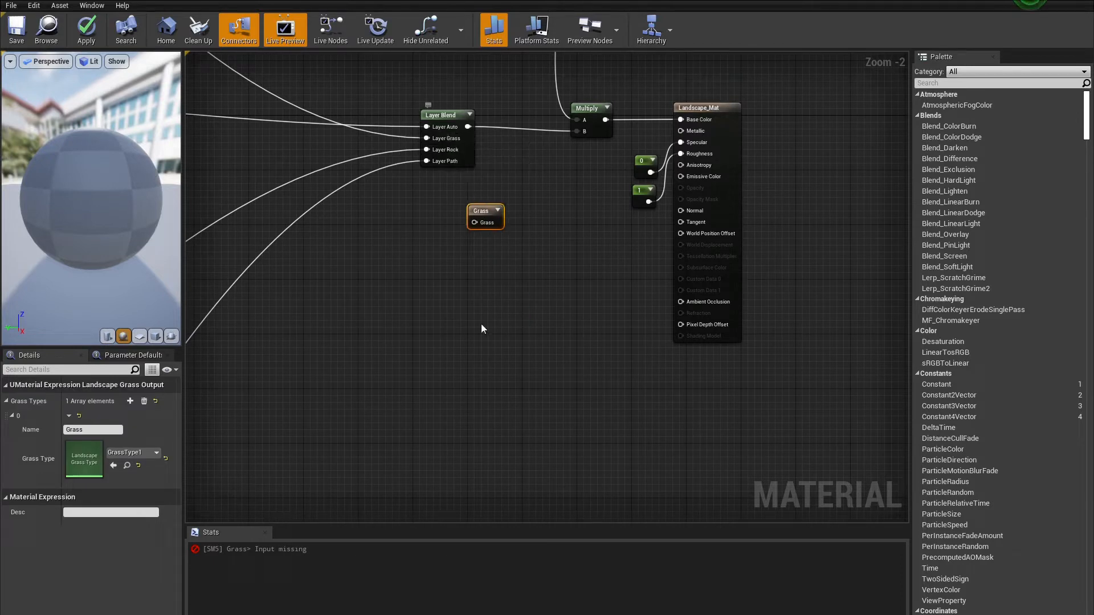
Step: Add a landscape layer sample node and connect it to the Grass output node's Grass input
{"action": "right_click", "coordinate": [421, 209]}
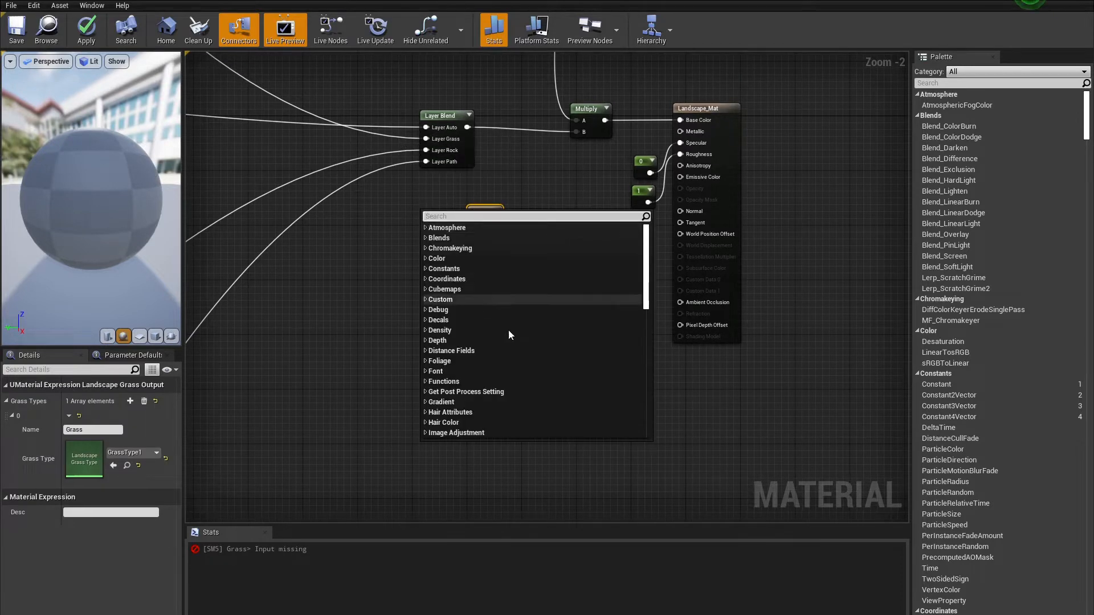
{"action": "type", "text": "lay"}
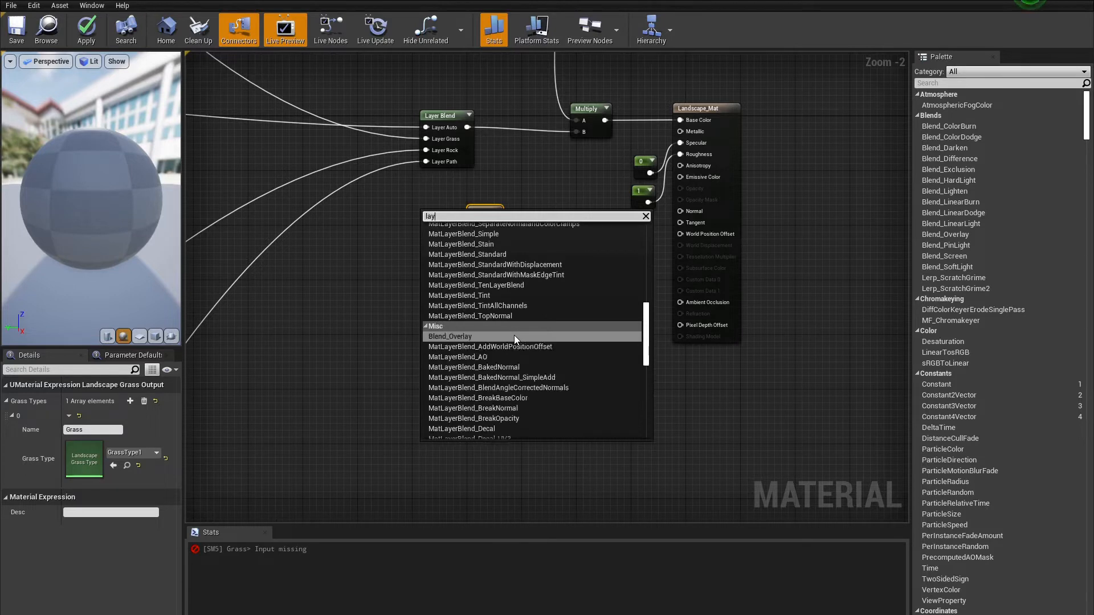
{"action": "type", "text": "erw"}
{"action": "key", "text": "Return"}
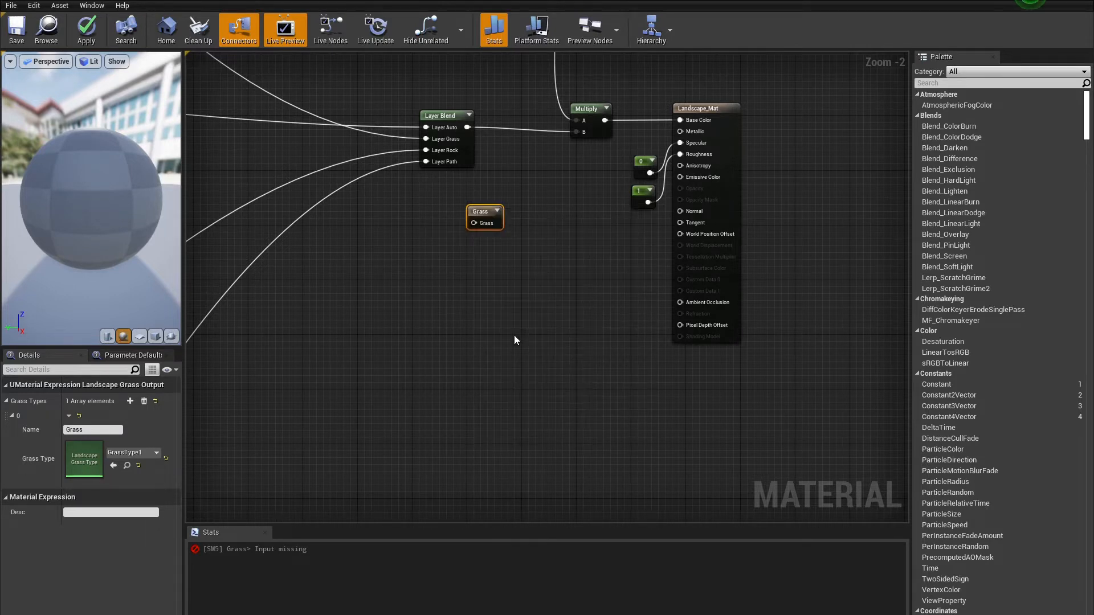
{"action": "left_click_drag", "start_coordinate": [439, 215], "coordinate": [477, 224]}
{"action": "mouse_move", "coordinate": [412, 203]}
{"action": "left_mouse_down"}
{"action": "mouse_move", "coordinate": [422, 224]}
{"action": "mouse_move", "coordinate": [414, 211]}
{"action": "left_mouse_up"}
Step: Set the layer sample node's parameter name to Grass
{"action": "left_click", "coordinate": [418, 271]}
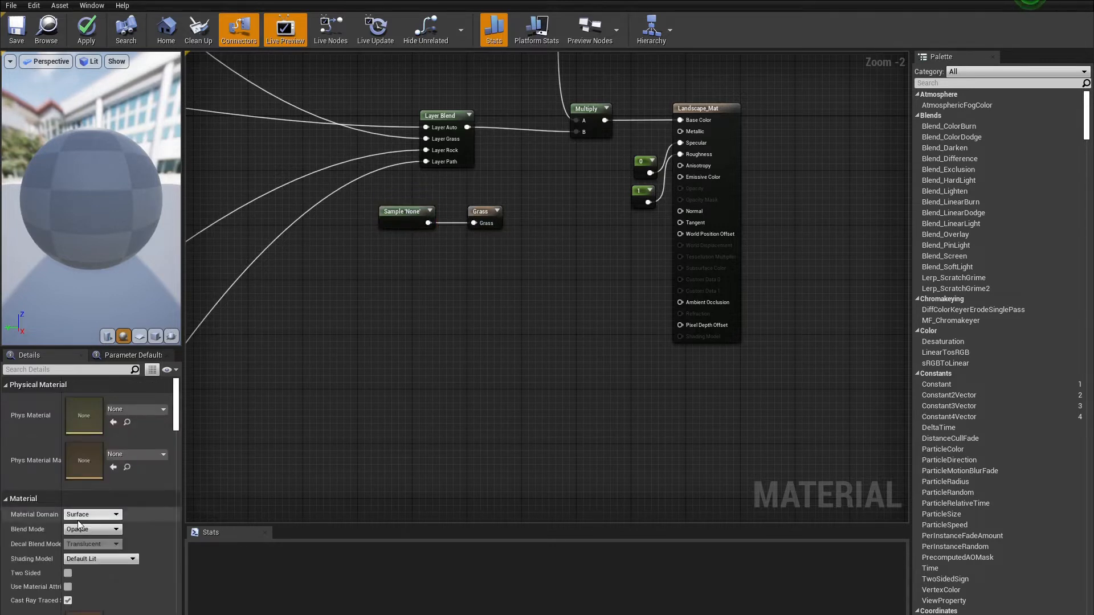
{"action": "left_click", "coordinate": [401, 221]}
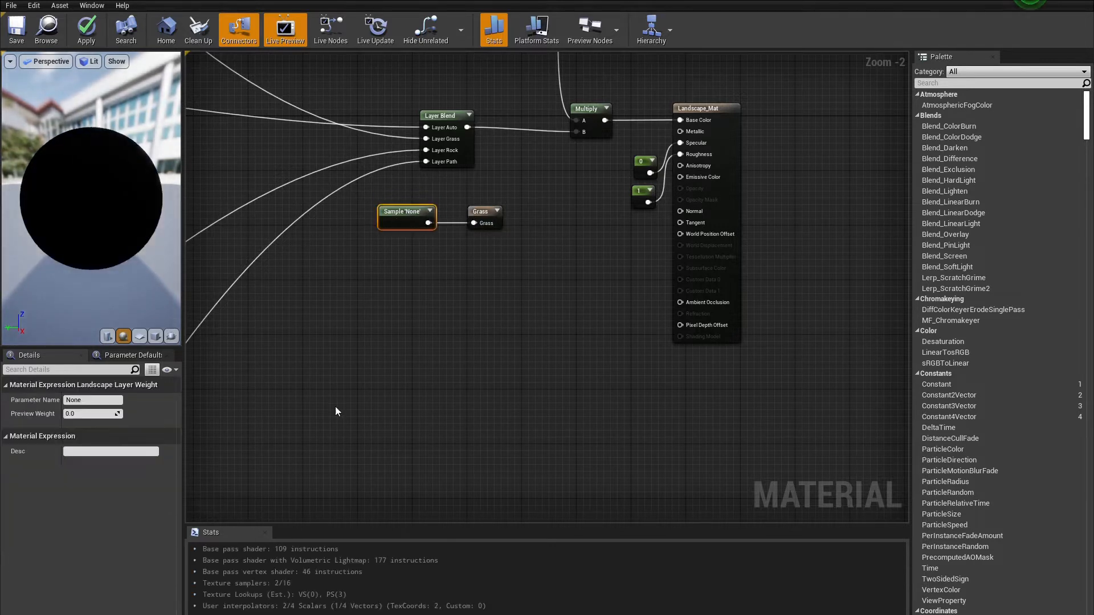
{"action": "left_click", "coordinate": [78, 400]}
{"action": "type", "text": "Grass"}
{"action": "key", "text": "Return"}
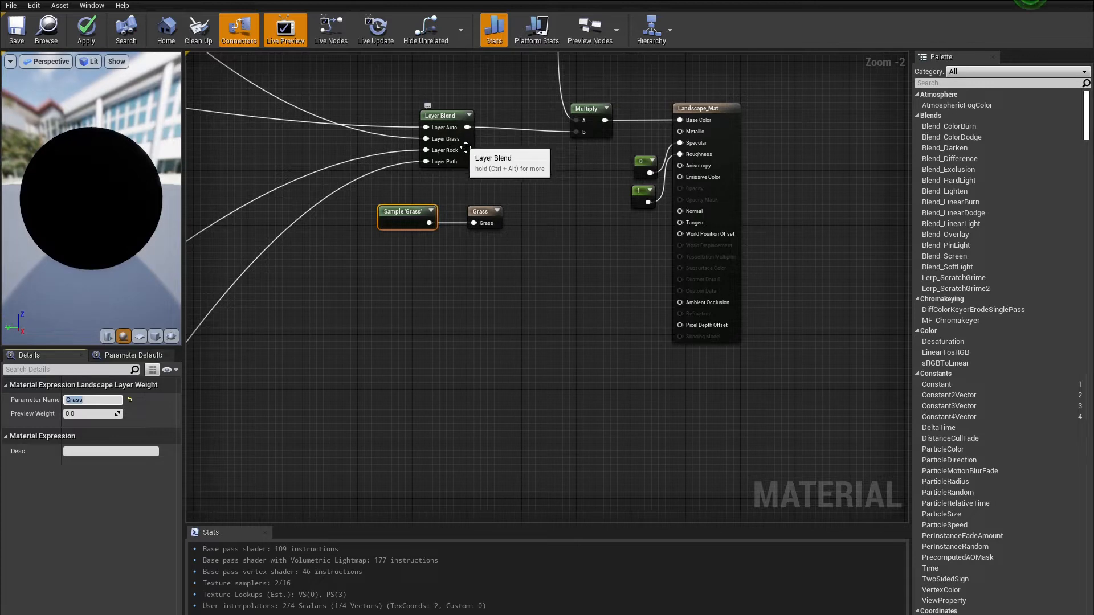
Step: Save the Landscape_Mat material
{"action": "left_click", "coordinate": [493, 163]}
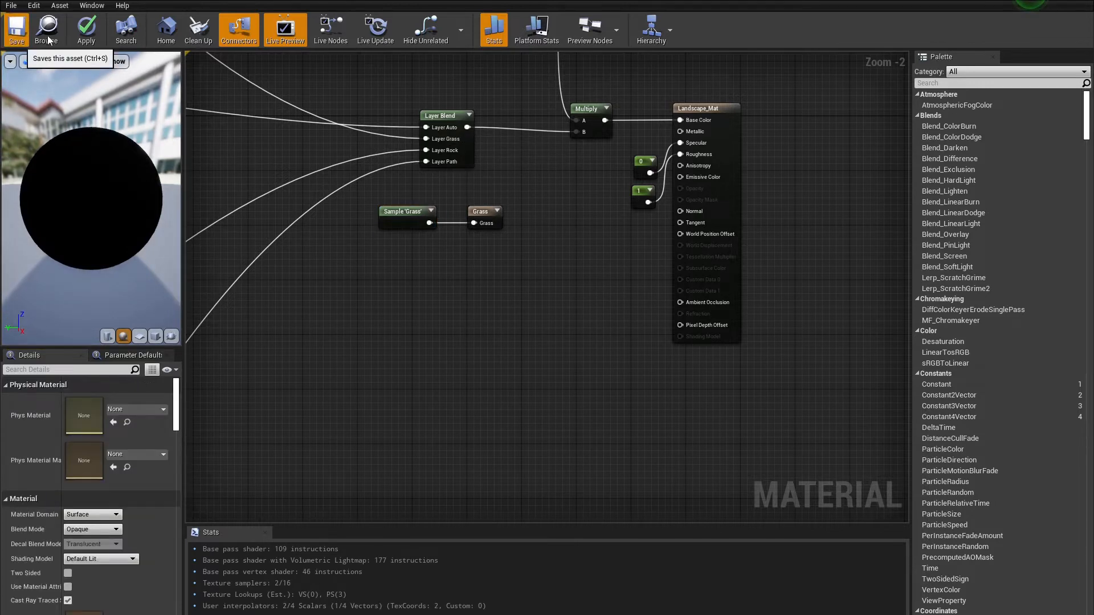
{"action": "left_click", "coordinate": [16, 28]}
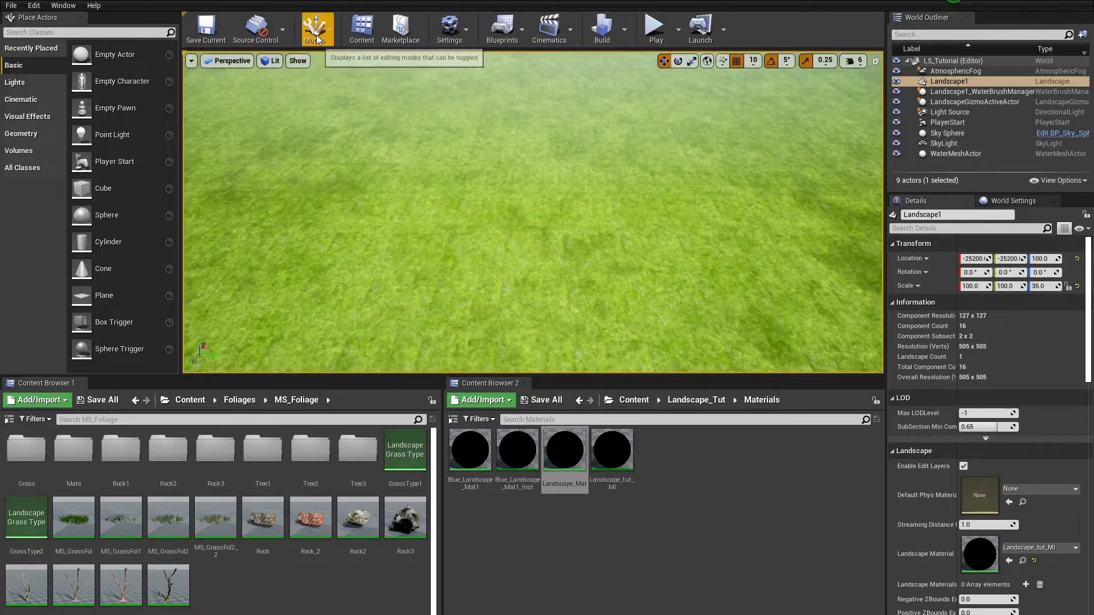
Step: Switch to Landscape paint mode, set the brush size to about 1208, and select the Grass layer
{"action": "left_click", "coordinate": [316, 34]}
{"action": "left_click", "coordinate": [356, 81]}
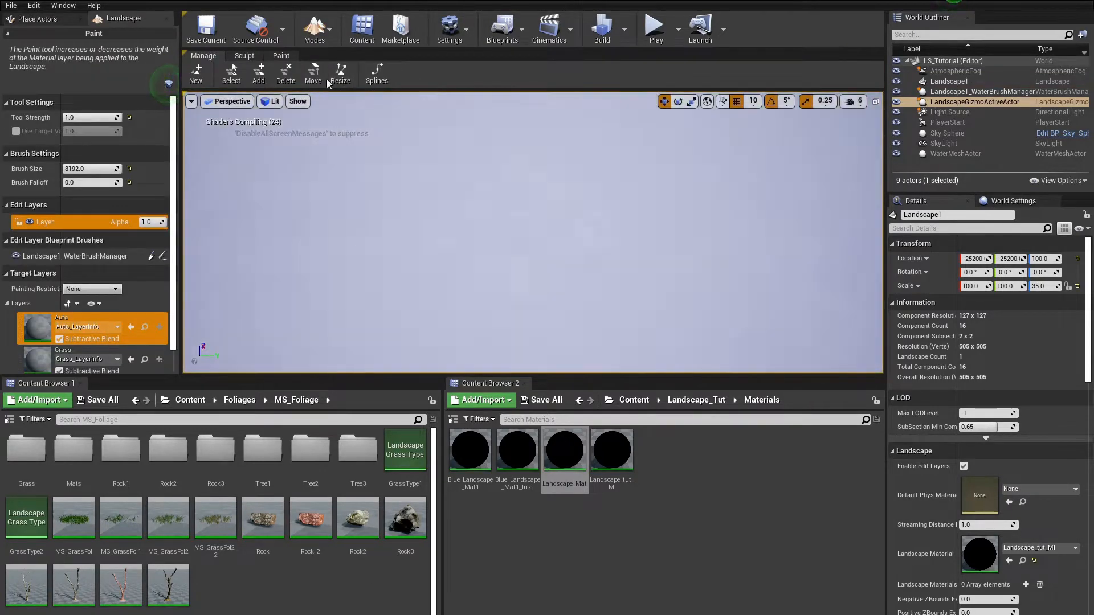
{"action": "left_click_drag", "start_coordinate": [410, 69], "coordinate": [382, 69]}
{"action": "scroll", "coordinate": [108, 361], "scroll_direction": "down", "scroll_amount": 2}
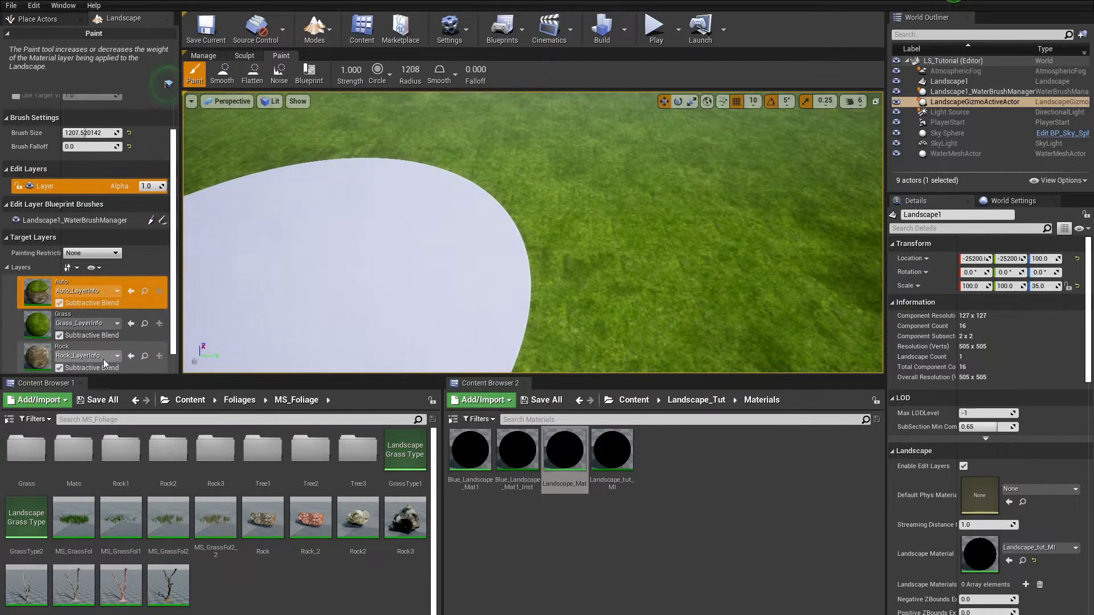
{"action": "left_click", "coordinate": [57, 319]}
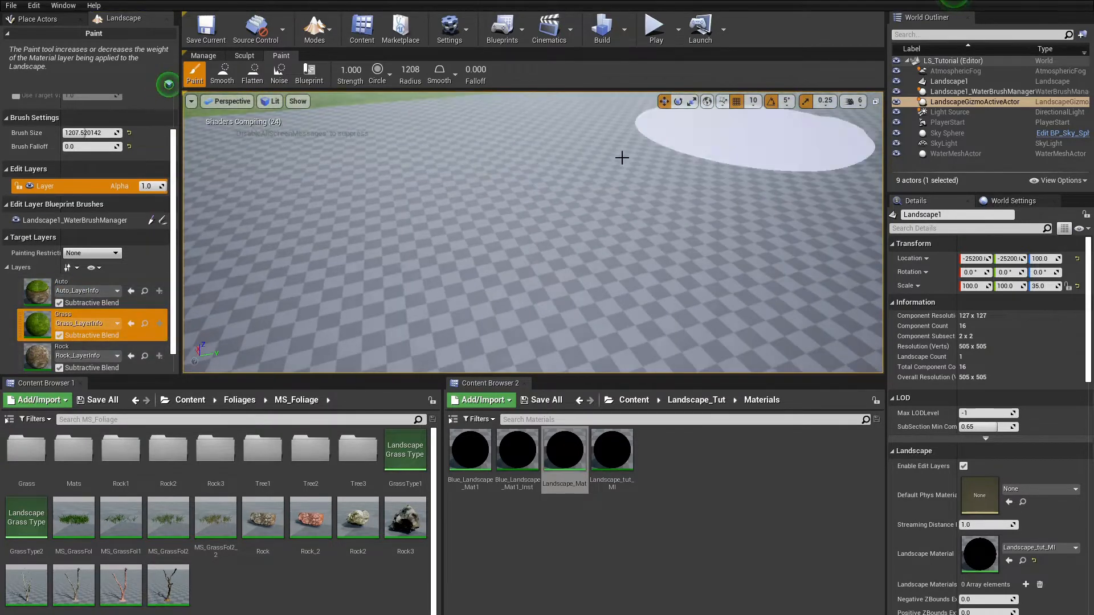
Step: Paint the Grass layer across the landscape in two strokes to spawn the grass meshes
{"action": "left_click_drag", "start_coordinate": [356, 261], "coordinate": [746, 117]}
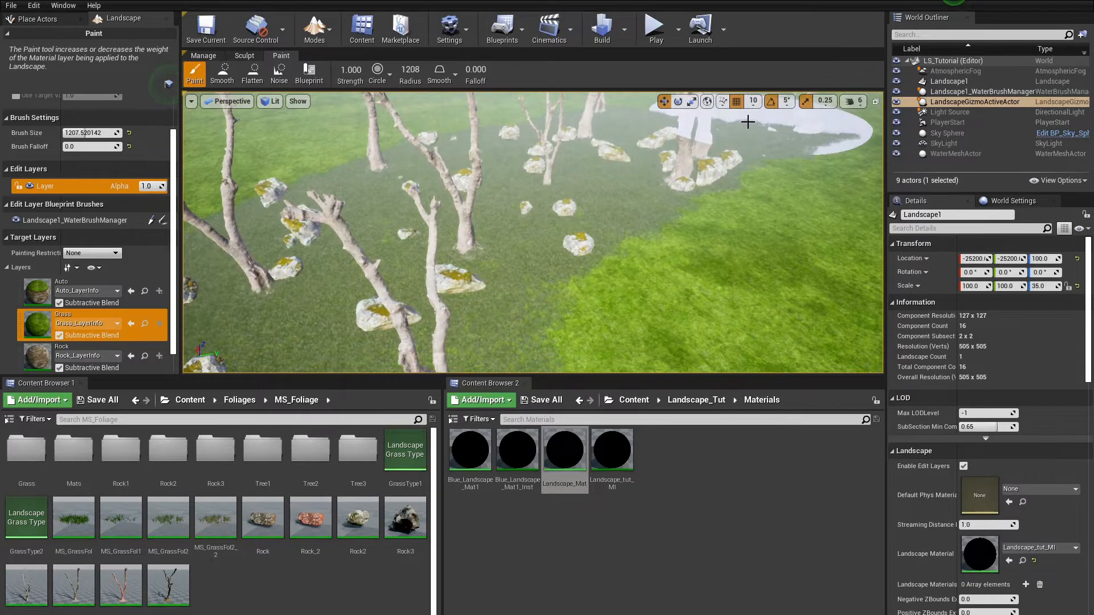
{"action": "mouse_move", "coordinate": [693, 229]}
{"action": "right_mouse_down"}
{"action": "mouse_move", "coordinate": [598, 233]}
{"action": "mouse_move", "coordinate": [718, 222]}
{"action": "mouse_move", "coordinate": [656, 141]}
{"action": "right_mouse_up"}
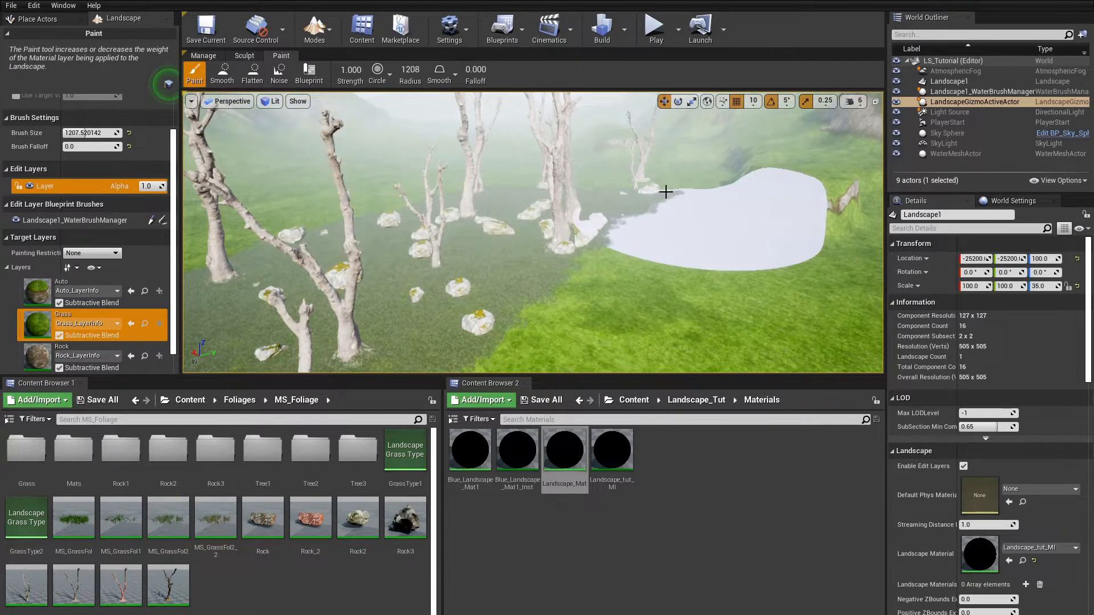
Step: Undo the last paint stroke, redo it, and undo it again
{"action": "key", "text": "ctrl+z"}
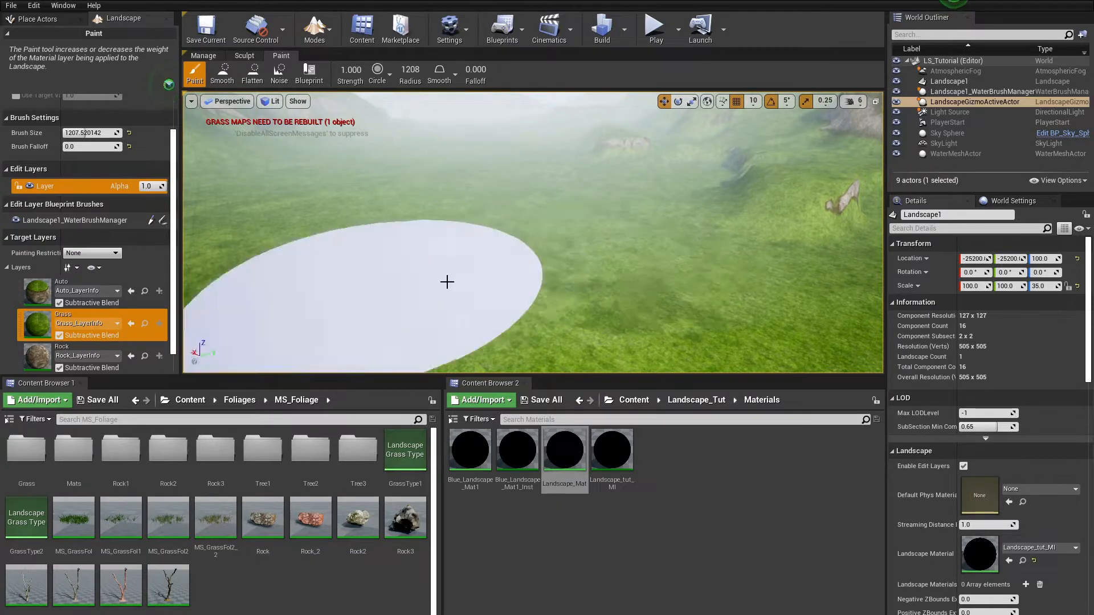
{"action": "key", "text": "ctrl+y"}
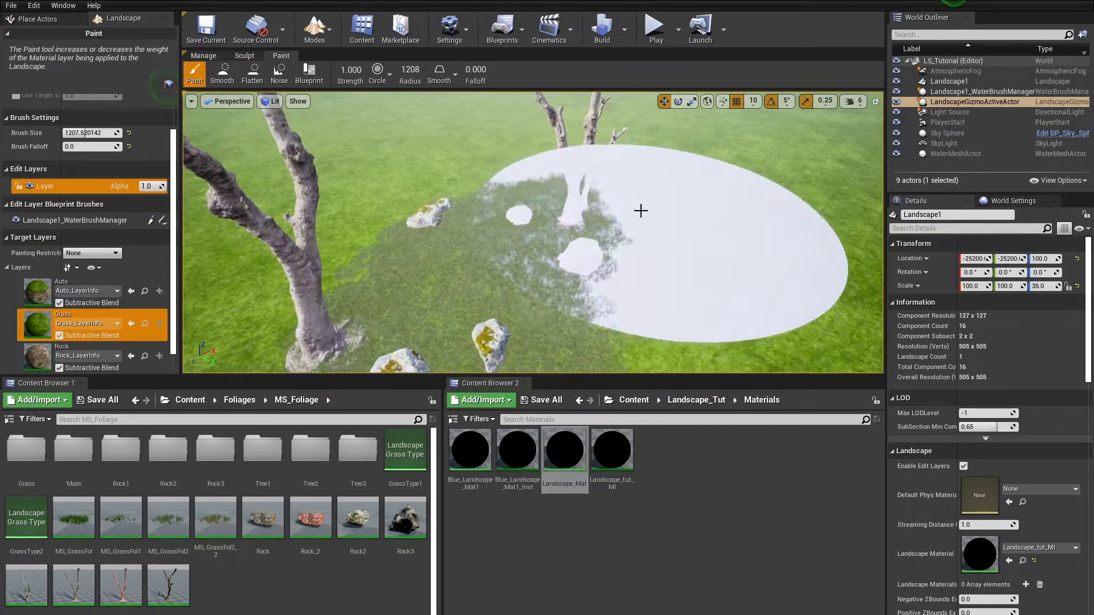
{"action": "key", "text": "ctrl+z"}
Step: Set the brush falloff to 0.7 and radius to about 433, then paint a small Grass patch
{"action": "right_click_drag", "start_coordinate": [323, 322], "coordinate": [211, 351]}
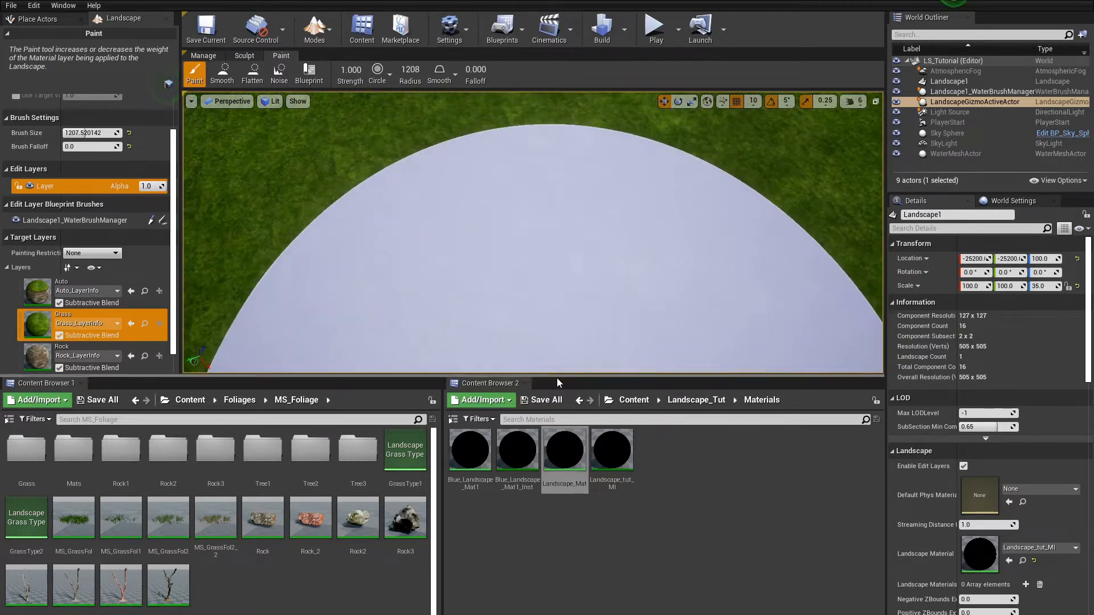
{"action": "mouse_move", "coordinate": [556, 378]}
{"action": "left_mouse_down"}
{"action": "mouse_move", "coordinate": [550, 590]}
{"action": "mouse_move", "coordinate": [548, 482]}
{"action": "left_mouse_up"}
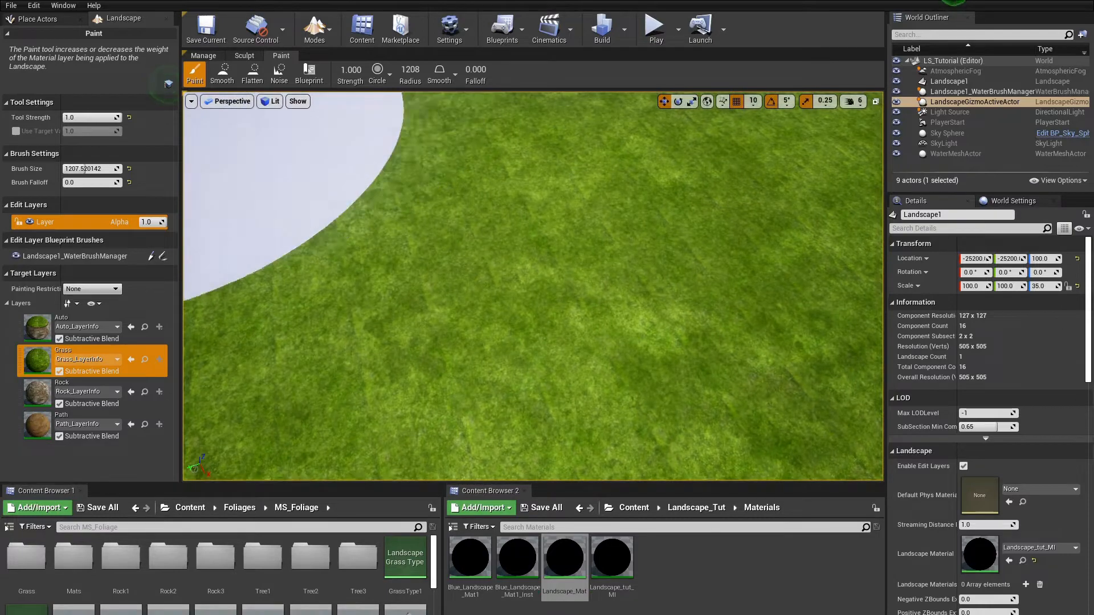
{"action": "left_click_drag", "start_coordinate": [476, 70], "coordinate": [494, 69]}
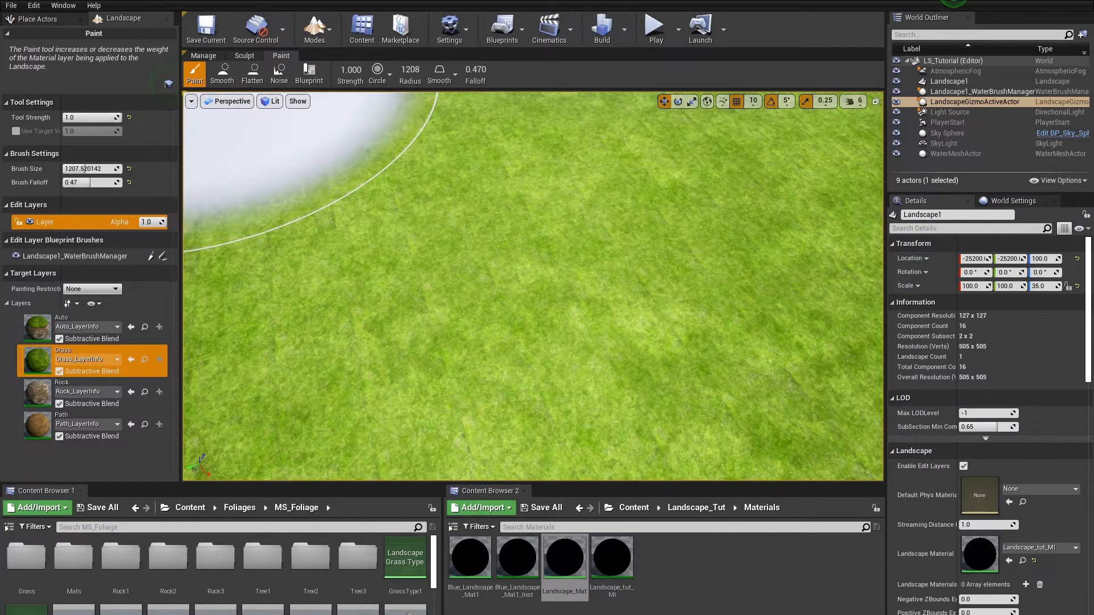
{"action": "left_click_drag", "start_coordinate": [417, 72], "coordinate": [405, 72]}
{"action": "mouse_move", "coordinate": [449, 212]}
{"action": "right_mouse_down"}
{"action": "mouse_move", "coordinate": [559, 125]}
{"action": "mouse_move", "coordinate": [490, 182]}
{"action": "mouse_move", "coordinate": [393, 235]}
{"action": "right_mouse_up"}
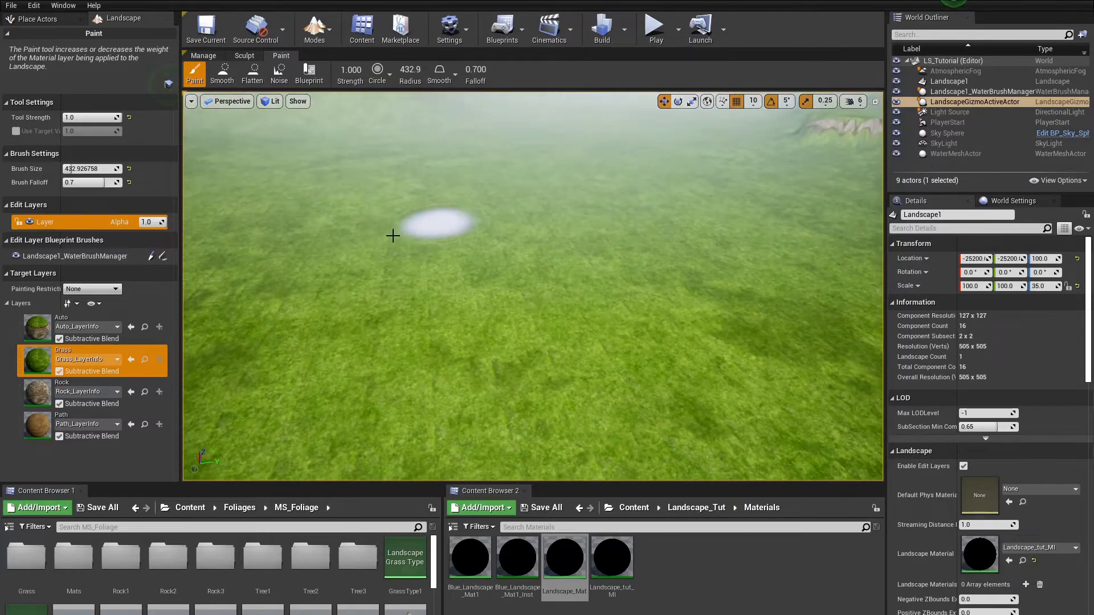
Step: Back in the material editor, add a layer named DeadZone to the Layer Blend node
{"action": "left_click", "coordinate": [182, 1]}
{"action": "scroll", "coordinate": [451, 239], "scroll_direction": "up", "scroll_amount": 2}
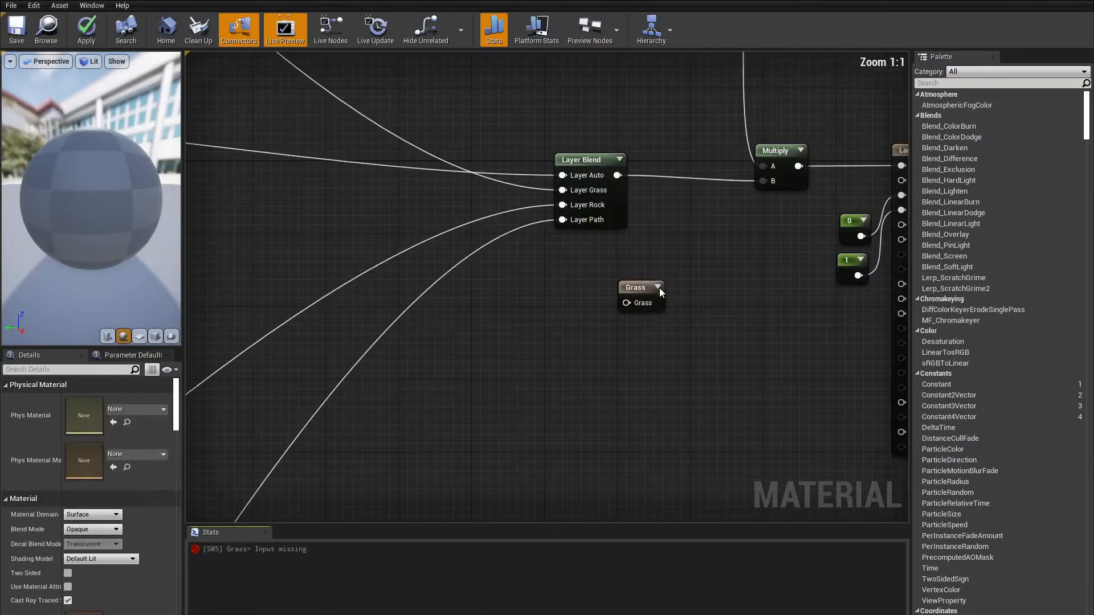
{"action": "left_click", "coordinate": [637, 288]}
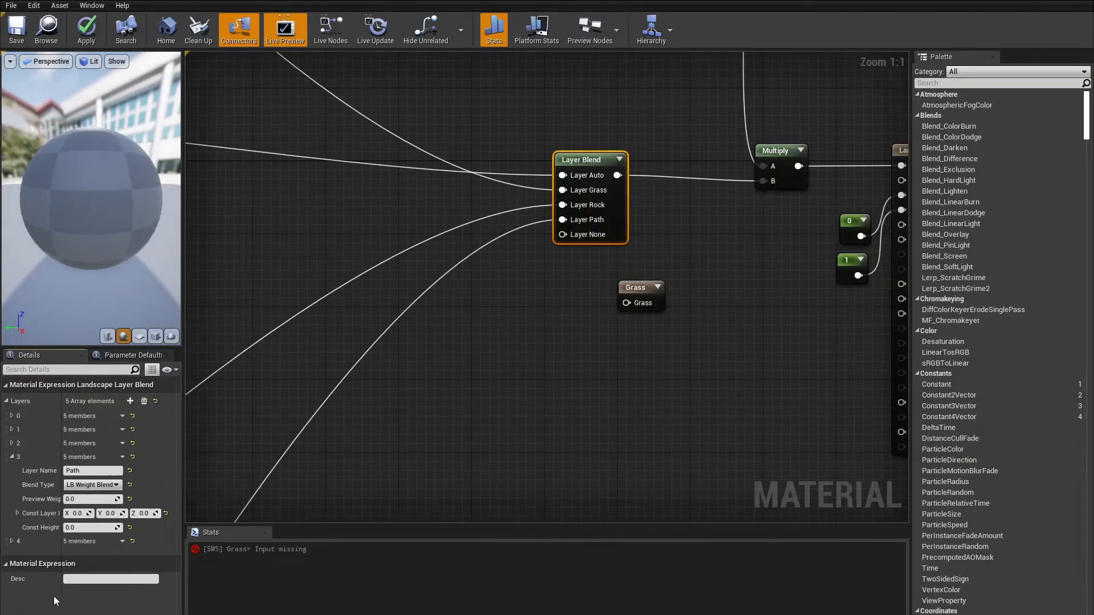
{"action": "left_click", "coordinate": [11, 541]}
{"action": "left_click", "coordinate": [91, 556]}
{"action": "type", "text": "DeadGrass"}
{"action": "key", "text": "Return"}
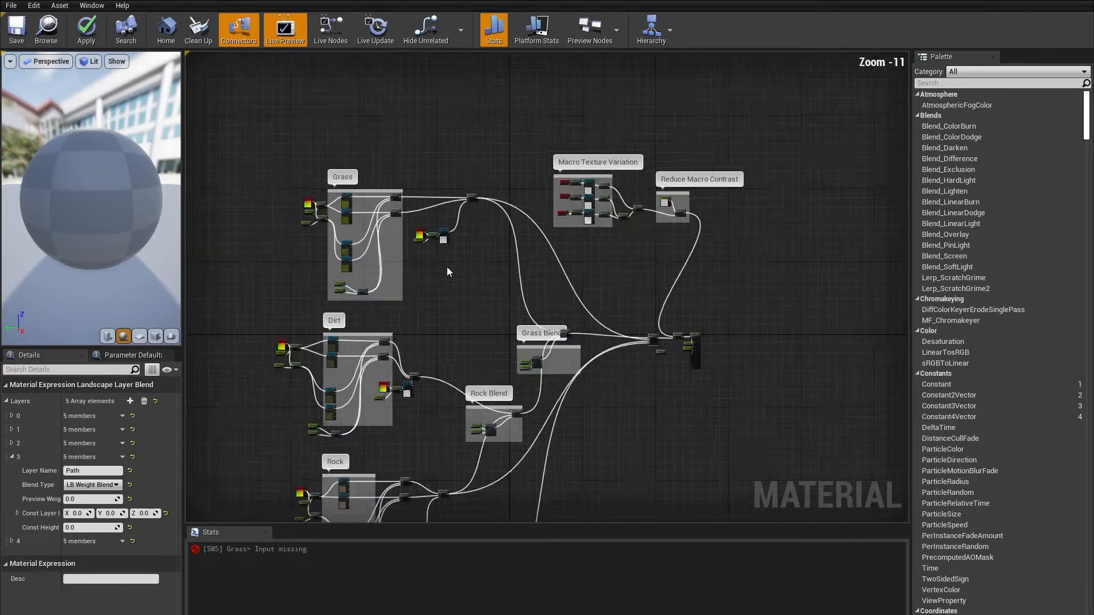
Step: Inside the Grass comment group, create a Multiply node from the first grass texture sample's output
{"action": "left_click_drag", "start_coordinate": [263, 149], "coordinate": [317, 209]}
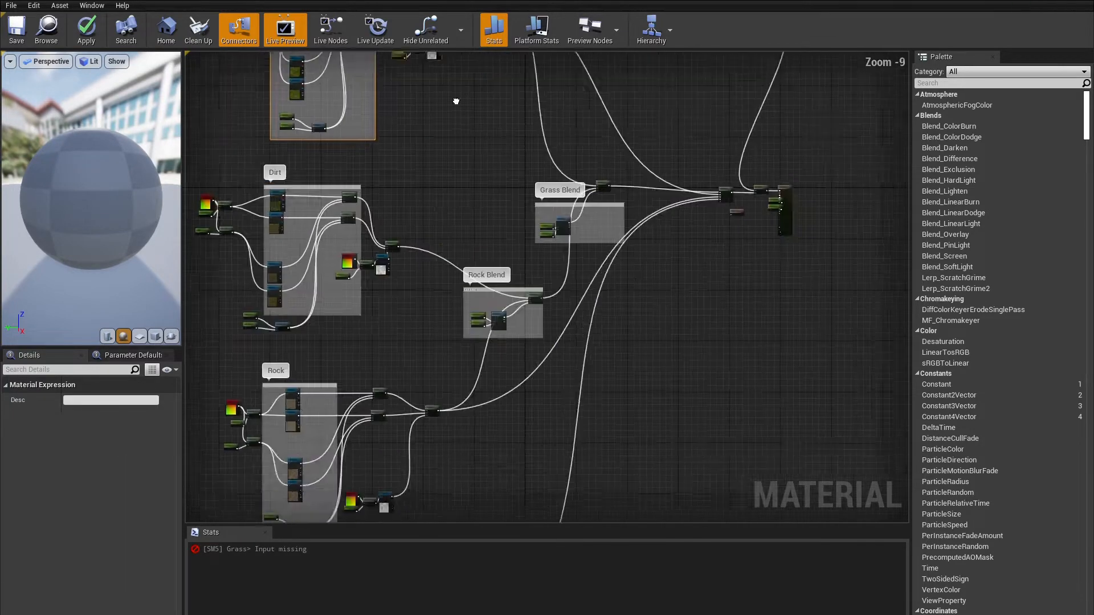
{"action": "scroll", "coordinate": [439, 171], "scroll_direction": "up", "scroll_amount": 2}
{"action": "left_click", "coordinate": [523, 143]}
{"action": "scroll", "coordinate": [513, 163], "scroll_direction": "up", "scroll_amount": 2}
{"action": "left_click_drag", "start_coordinate": [261, 197], "coordinate": [877, 206]}
{"action": "right_click_drag", "start_coordinate": [513, 273], "coordinate": [581, 261]}
{"action": "left_click_drag", "start_coordinate": [330, 195], "coordinate": [372, 217]}
{"action": "type", "text": "mul"}
{"action": "key", "text": "Return"}
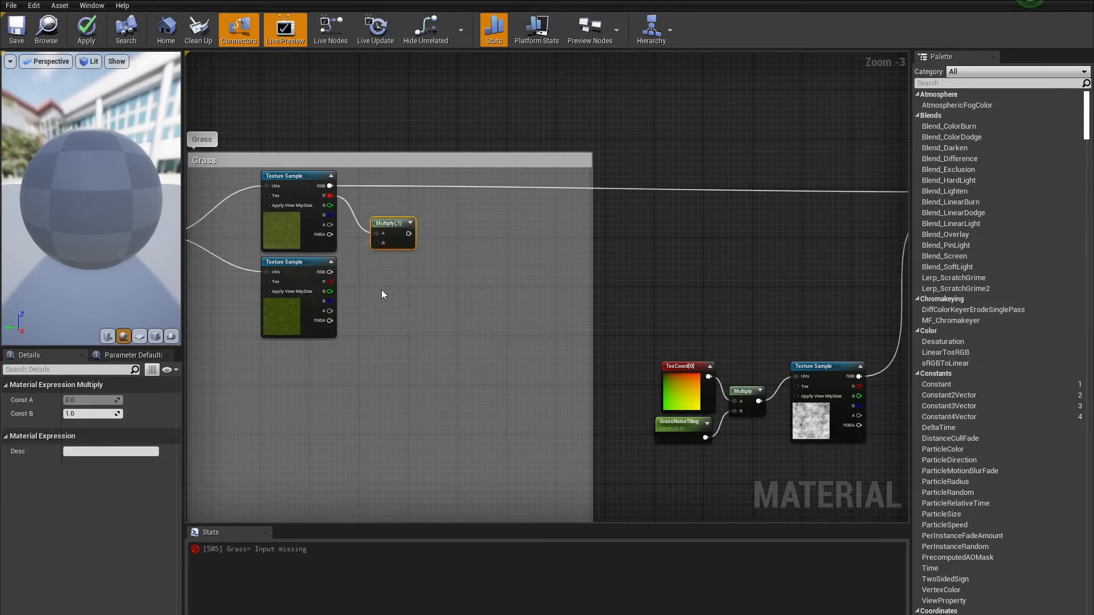
Step: Add Multiply nodes with constant multipliers to both grass texture samples in the Grass group
{"action": "left_click", "coordinate": [368, 406]}
{"action": "left_click", "coordinate": [356, 254]}
{"action": "left_click", "coordinate": [90, 400]}
{"action": "type", "text": "22"}
{"action": "left_click_drag", "start_coordinate": [374, 411], "coordinate": [359, 331]}
{"action": "left_click_drag", "start_coordinate": [368, 340], "coordinate": [377, 306]}
{"action": "left_click_drag", "start_coordinate": [371, 268], "coordinate": [377, 243]}
{"action": "left_click_drag", "start_coordinate": [428, 276], "coordinate": [363, 228]}
{"action": "left_click_drag", "start_coordinate": [383, 225], "coordinate": [390, 190]}
{"action": "left_click_drag", "start_coordinate": [330, 282], "coordinate": [377, 296]}
{"action": "left_click_drag", "start_coordinate": [428, 349], "coordinate": [365, 299]}
{"action": "left_click_drag", "start_coordinate": [401, 285], "coordinate": [408, 273]}
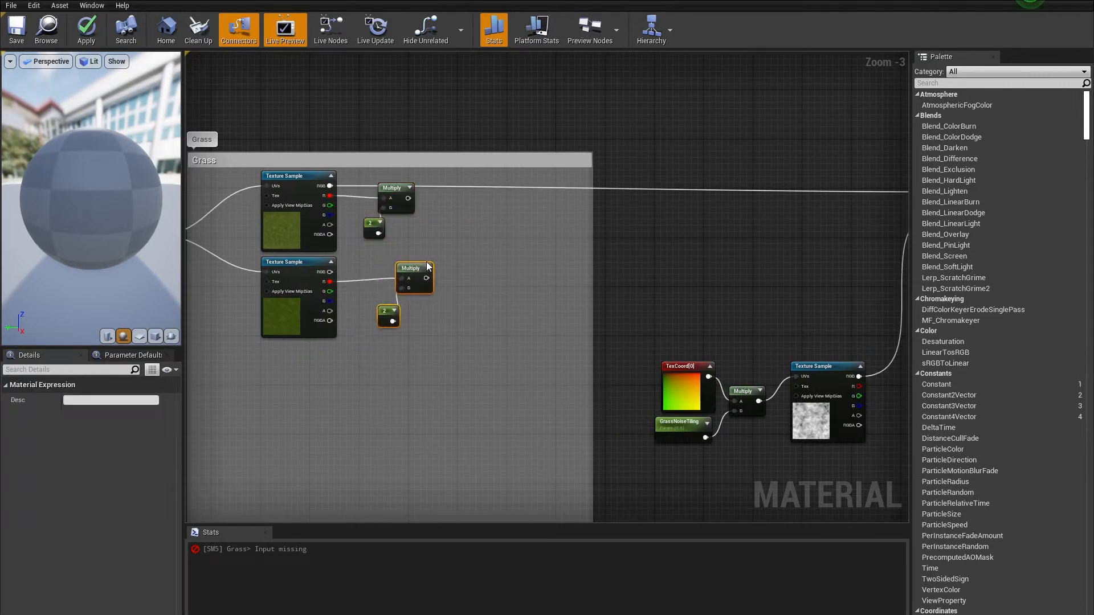
Step: Add a MakeFloat3 node and a pasted copy, wire the texture channels into them, and connect their outputs further along the graph
{"action": "left_click_drag", "start_coordinate": [408, 198], "coordinate": [449, 221]}
{"action": "type", "text": "makefloat3"}
{"action": "key", "text": "Return"}
{"action": "key", "text": "ctrl+v"}
{"action": "left_click_drag", "start_coordinate": [408, 284], "coordinate": [330, 291]}
{"action": "left_click_drag", "start_coordinate": [330, 301], "coordinate": [469, 315]}
{"action": "left_click_drag", "start_coordinate": [330, 206], "coordinate": [455, 246]}
{"action": "left_click_drag", "start_coordinate": [455, 256], "coordinate": [330, 216]}
{"action": "right_click_drag", "start_coordinate": [547, 285], "coordinate": [421, 308]}
{"action": "left_click_drag", "start_coordinate": [363, 259], "coordinate": [824, 215]}
{"action": "left_click_drag", "start_coordinate": [376, 318], "coordinate": [821, 225]}
Step: Add a second grass type entry to the Grass output node and name it Red
{"action": "left_click", "coordinate": [758, 273]}
{"action": "scroll", "coordinate": [758, 274], "scroll_direction": "up", "scroll_amount": 1}
{"action": "scroll", "coordinate": [672, 281], "scroll_direction": "down", "scroll_amount": 1}
{"action": "right_click_drag", "start_coordinate": [843, 399], "coordinate": [548, 334]}
{"action": "left_click", "coordinate": [643, 227]}
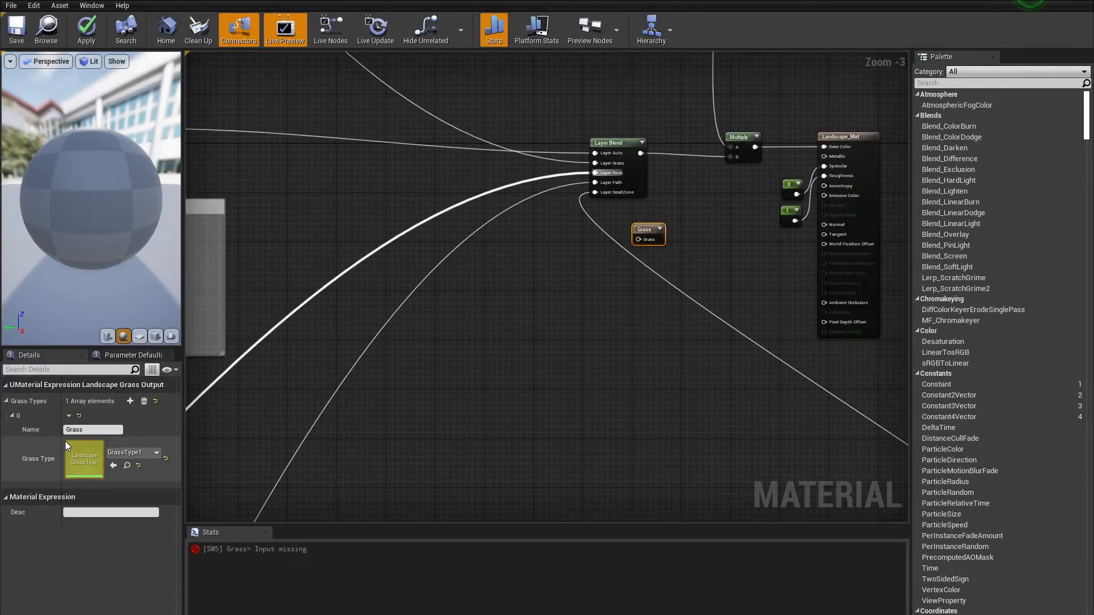
{"action": "left_click", "coordinate": [130, 401]}
{"action": "left_click", "coordinate": [12, 488]}
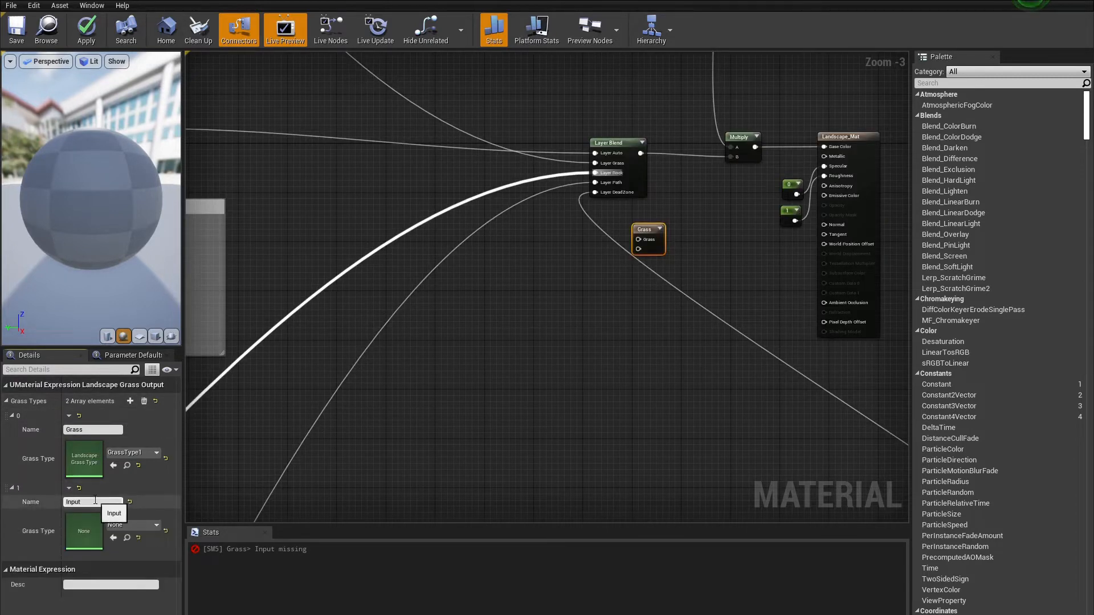
{"action": "left_click", "coordinate": [95, 501]}
{"action": "type", "text": "Red"}
{"action": "key", "text": "Return"}
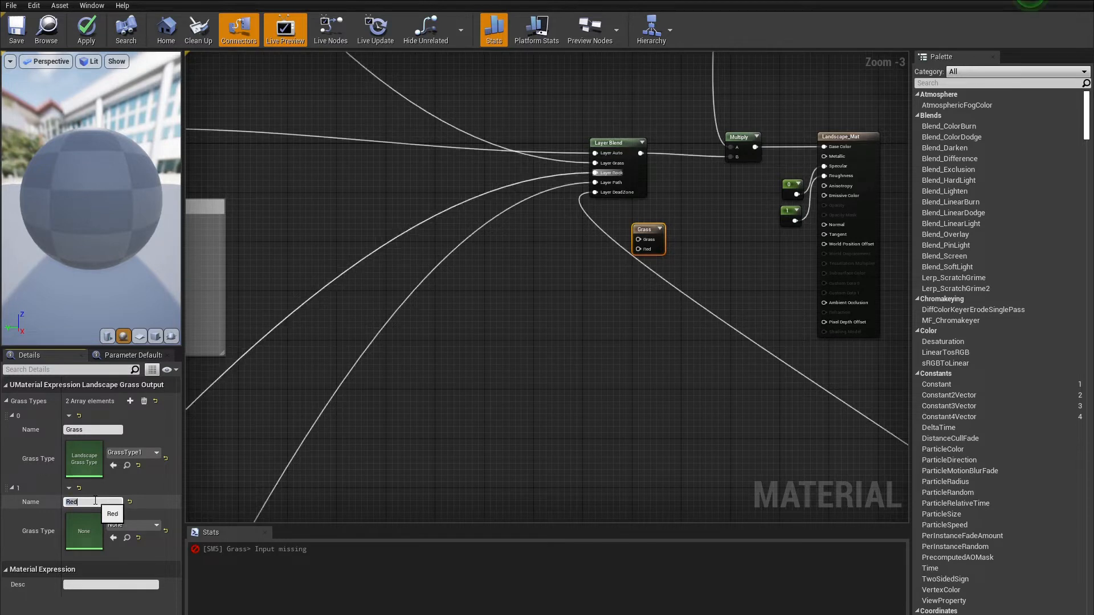
Step: Assign GrassType2 to the Red grass type entry
{"action": "left_click", "coordinate": [135, 527]}
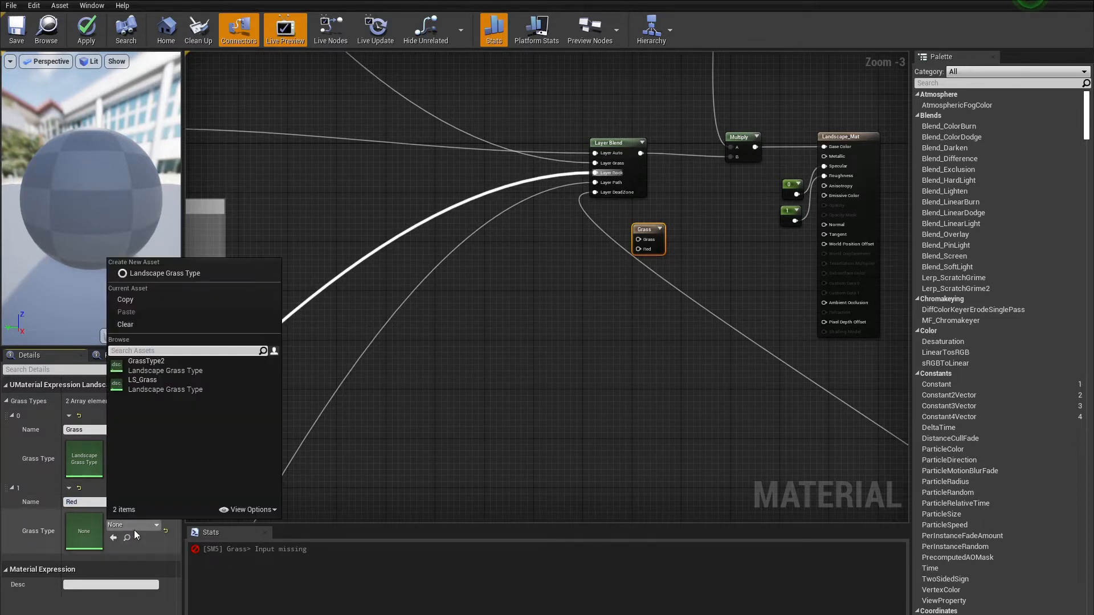
{"action": "left_click", "coordinate": [160, 371]}
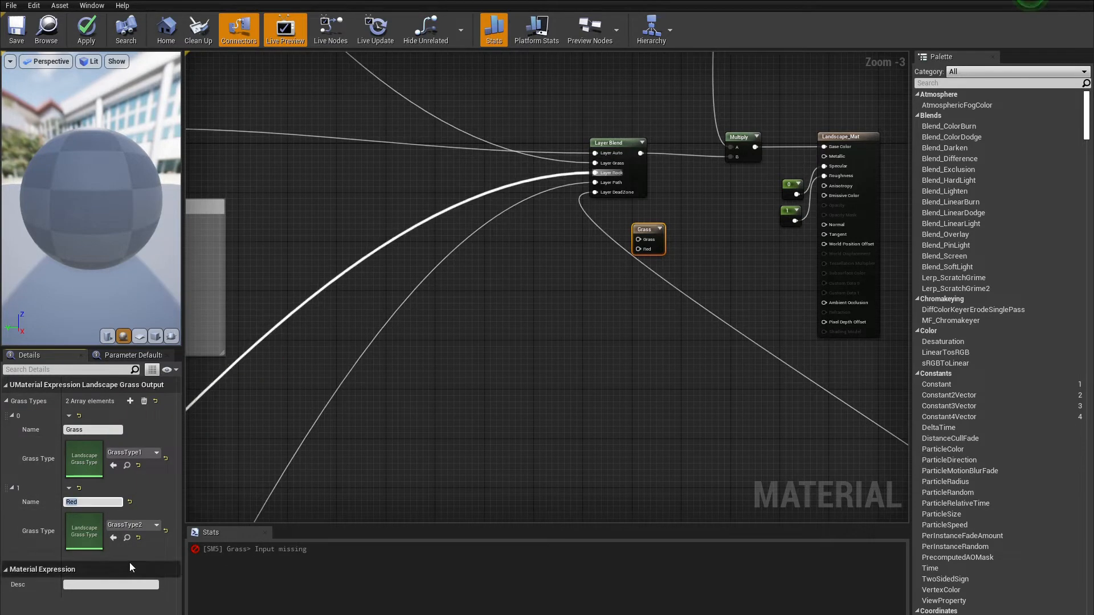
{"action": "left_click", "coordinate": [159, 553]}
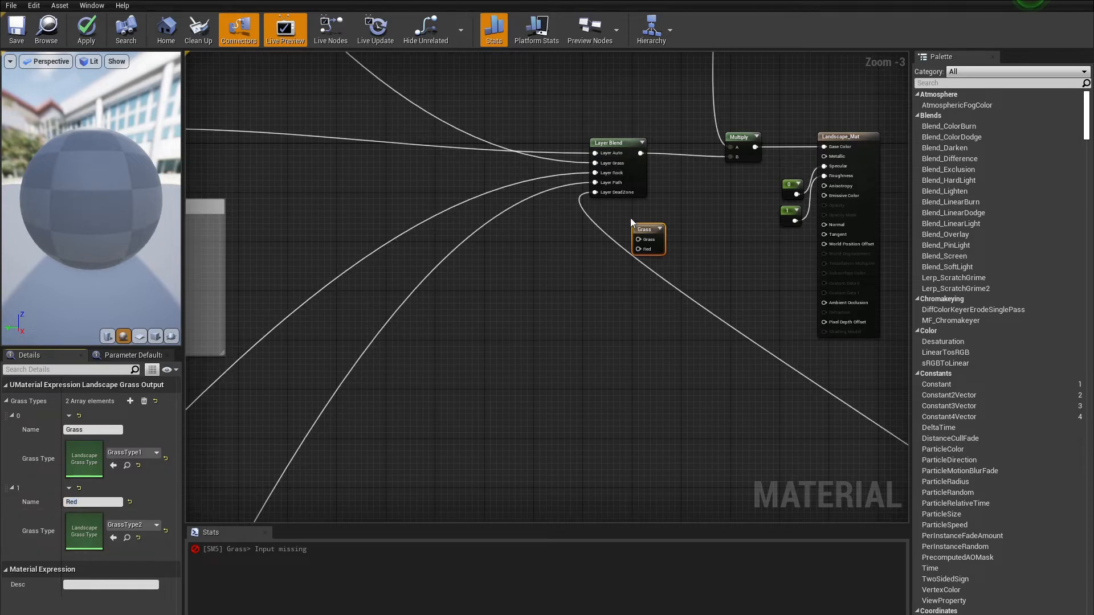
Step: Add two LandscapeLayerSample nodes and wire them into the Grass and Red inputs of the Grass output node
{"action": "left_click", "coordinate": [594, 303]}
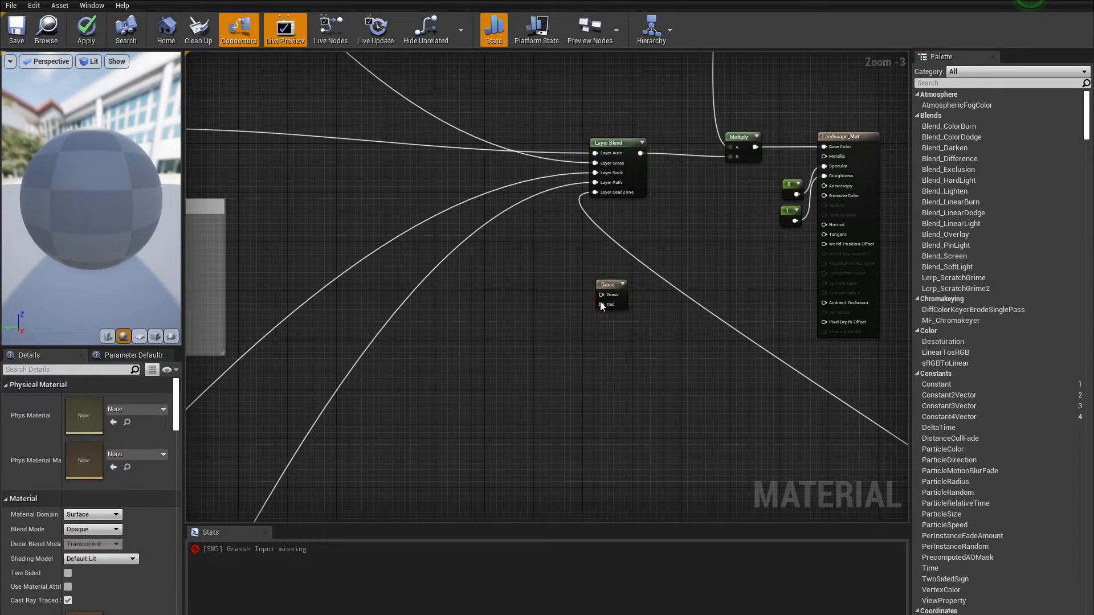
{"action": "scroll", "coordinate": [594, 305], "scroll_direction": "up", "scroll_amount": 3}
{"action": "right_click", "coordinate": [512, 315]}
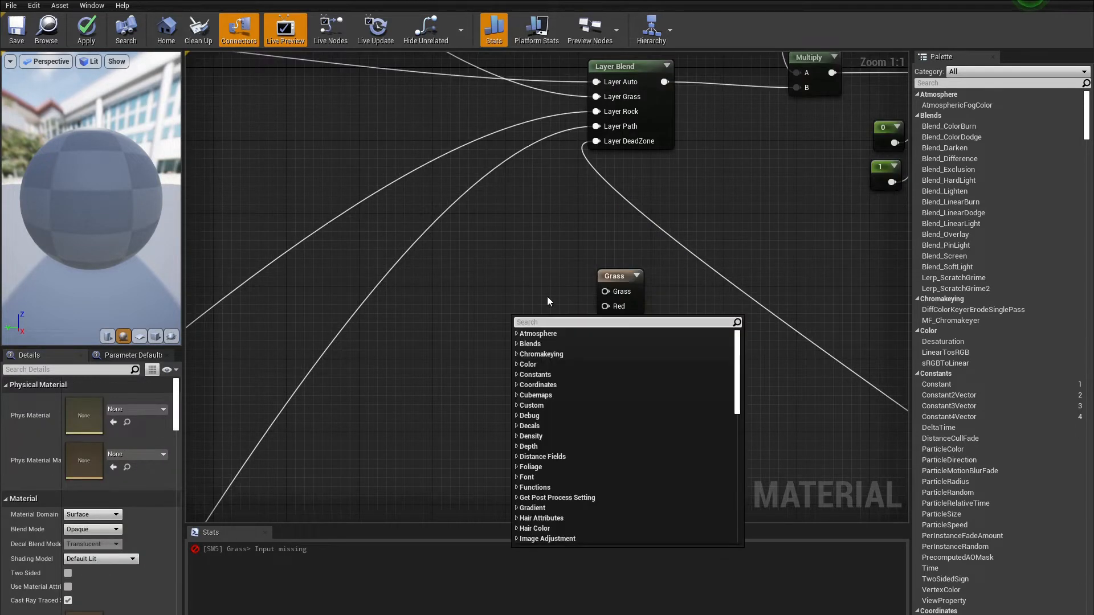
{"action": "type", "text": "layer"}
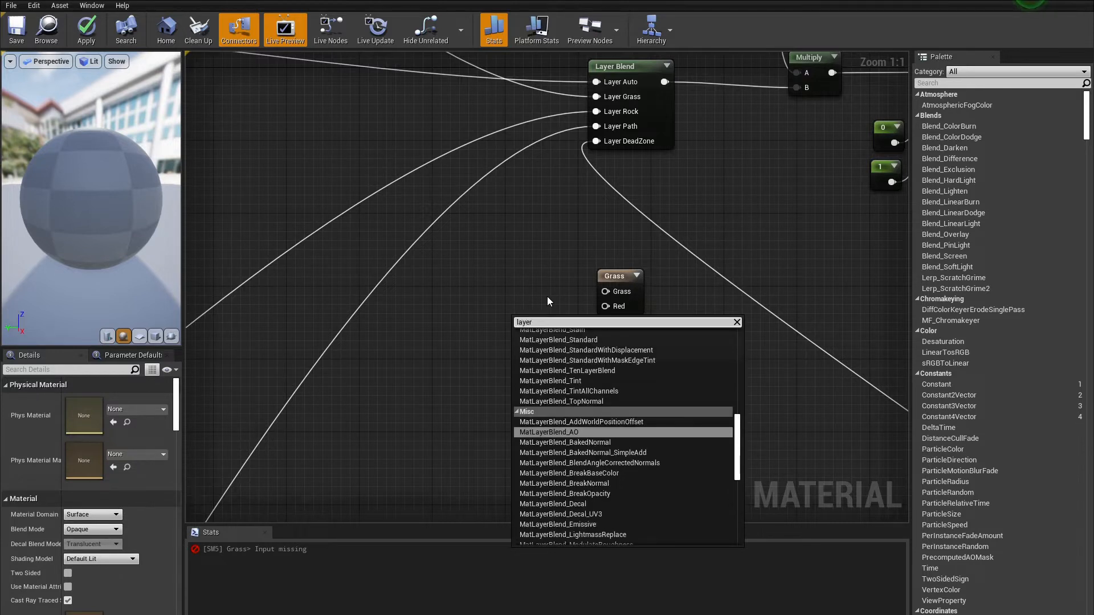
{"action": "type", "text": " we"}
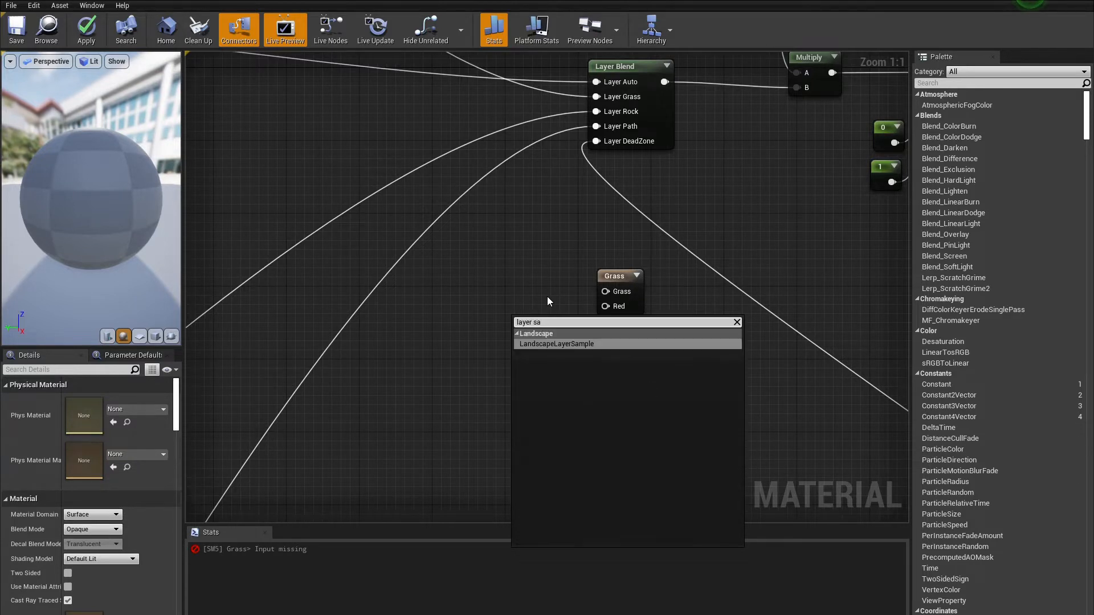
{"action": "key", "text": "Return"}
{"action": "key", "text": "ctrl+w"}
{"action": "key", "text": "ctrl+w"}
{"action": "left_click_drag", "start_coordinate": [558, 290], "coordinate": [522, 347]}
{"action": "left_click", "coordinate": [558, 293]}
{"action": "key", "text": "Delete"}
{"action": "left_click_drag", "start_coordinate": [546, 265], "coordinate": [529, 264]}
Step: Name the layer sample parameters DeadZone and Grass
{"action": "left_click", "coordinate": [512, 335]}
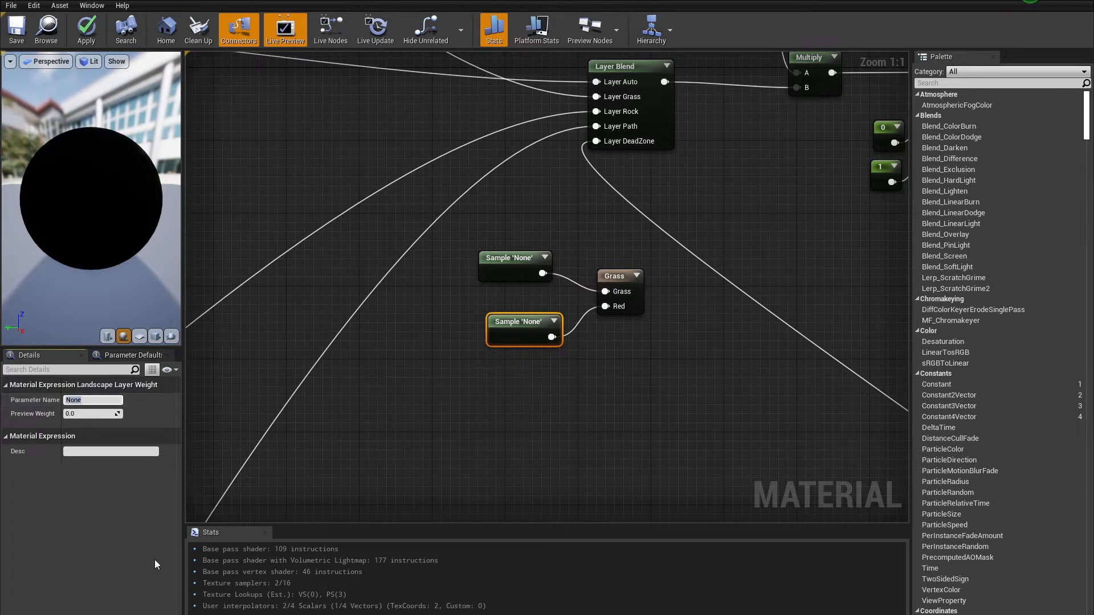
{"action": "type", "text": "DeadZone"}
{"action": "key", "text": "Return"}
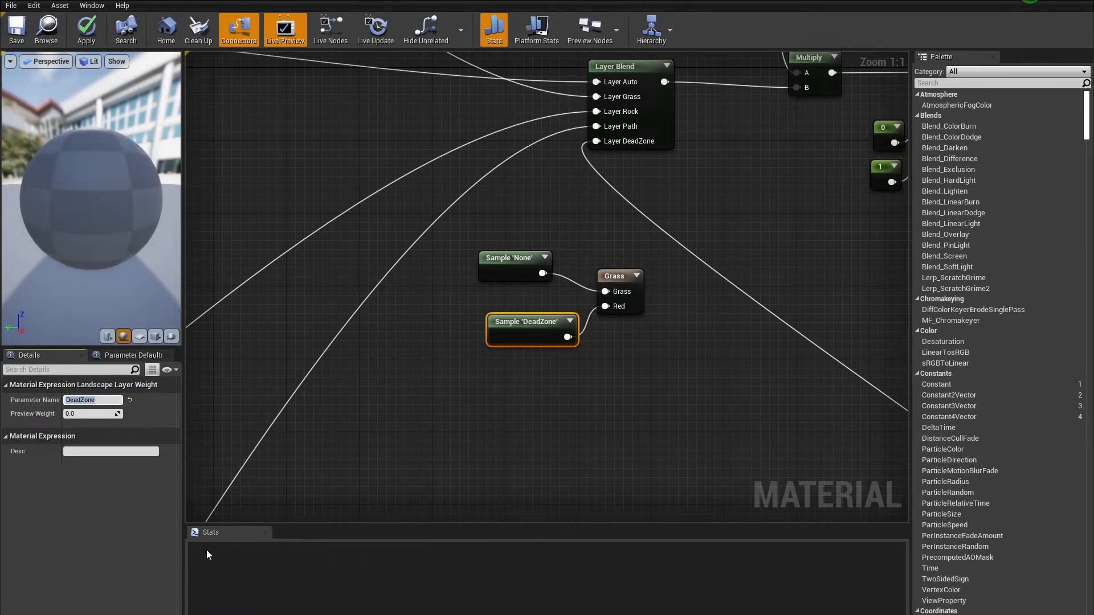
{"action": "left_click", "coordinate": [513, 260]}
{"action": "type", "text": "Grass"}
{"action": "key", "text": "Return"}
{"action": "left_click_drag", "start_coordinate": [518, 332], "coordinate": [500, 332]}
Step: Create a weight-blended layer info object named DeadZone_LayerInfo for the DeadZone landscape layer
{"action": "left_click", "coordinate": [334, 349]}
{"action": "right_click_drag", "start_coordinate": [333, 350], "coordinate": [333, 340]}
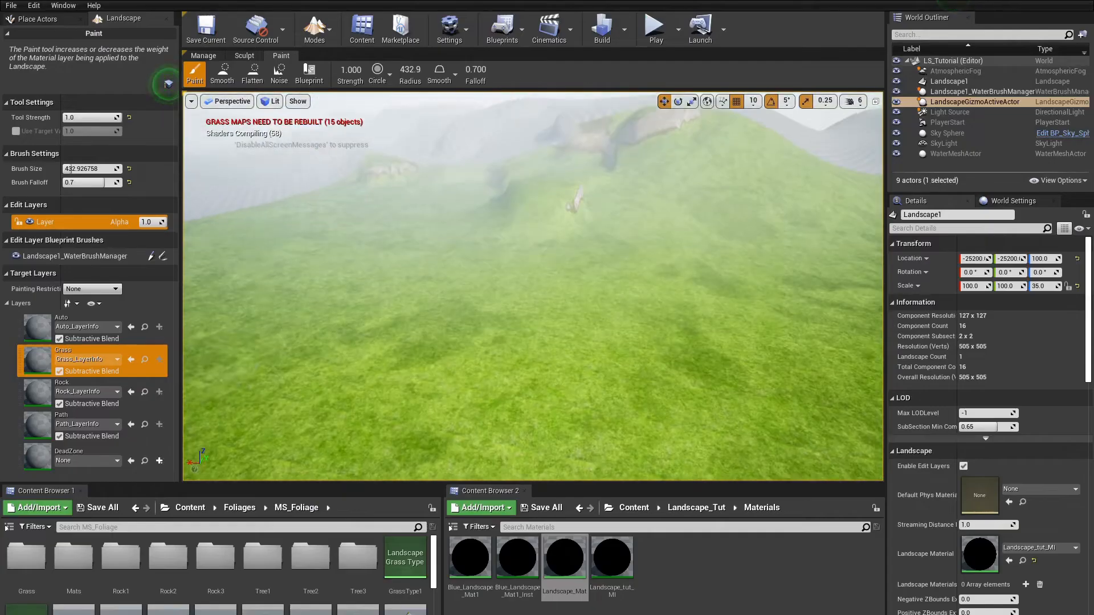
{"action": "left_click", "coordinate": [160, 460]}
{"action": "left_click", "coordinate": [208, 472]}
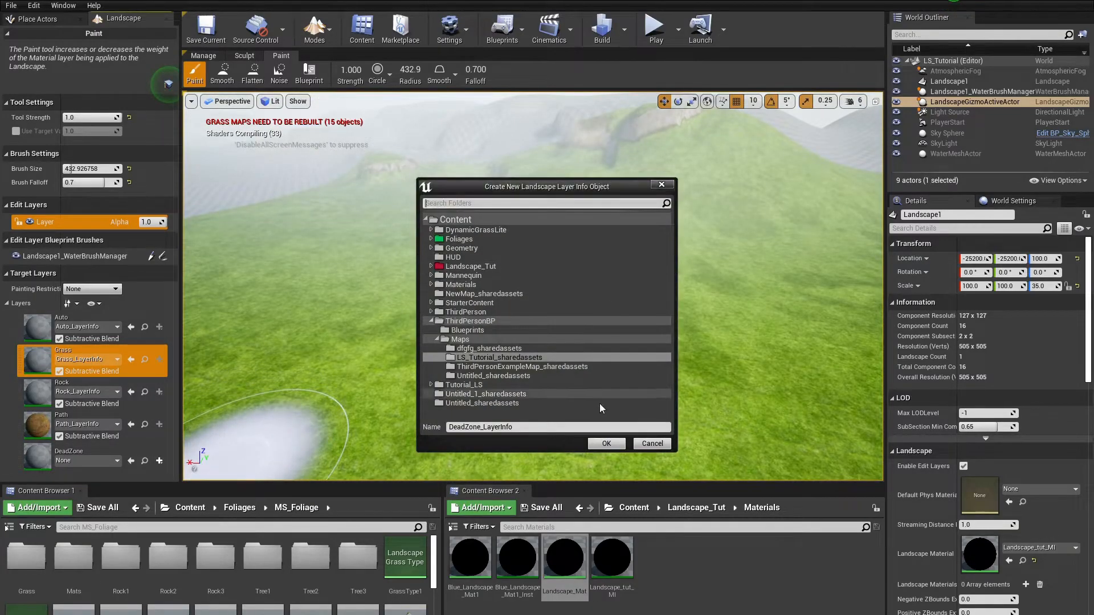
{"action": "left_click", "coordinate": [607, 444]}
{"action": "right_click_drag", "start_coordinate": [532, 330], "coordinate": [532, 330]}
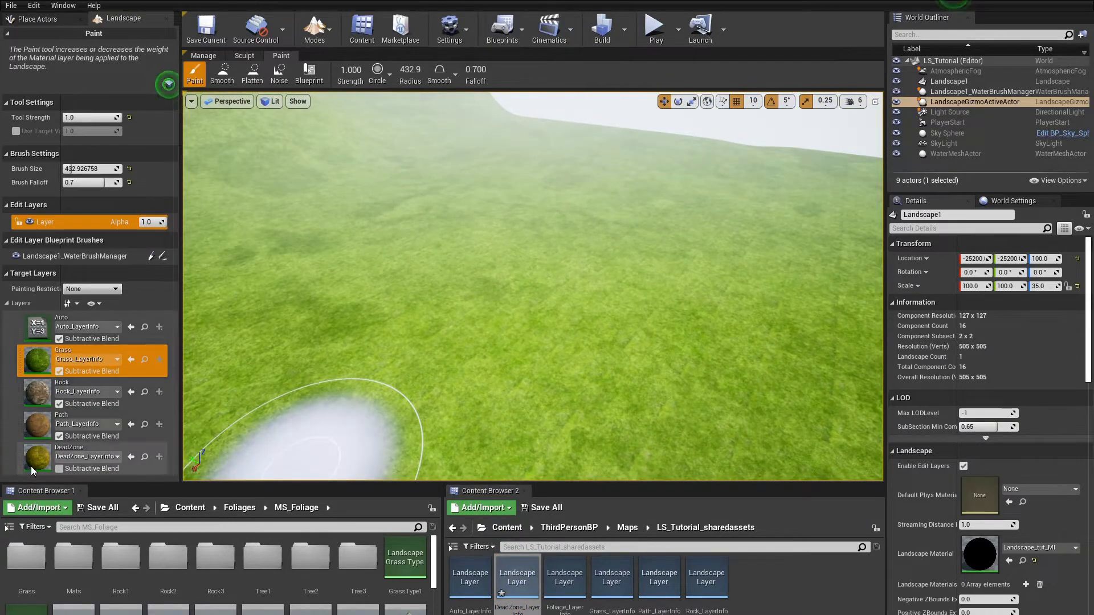
Step: Paint the DeadZone layer onto several areas of the landscape
{"action": "left_click", "coordinate": [85, 452]}
{"action": "left_click", "coordinate": [342, 369]}
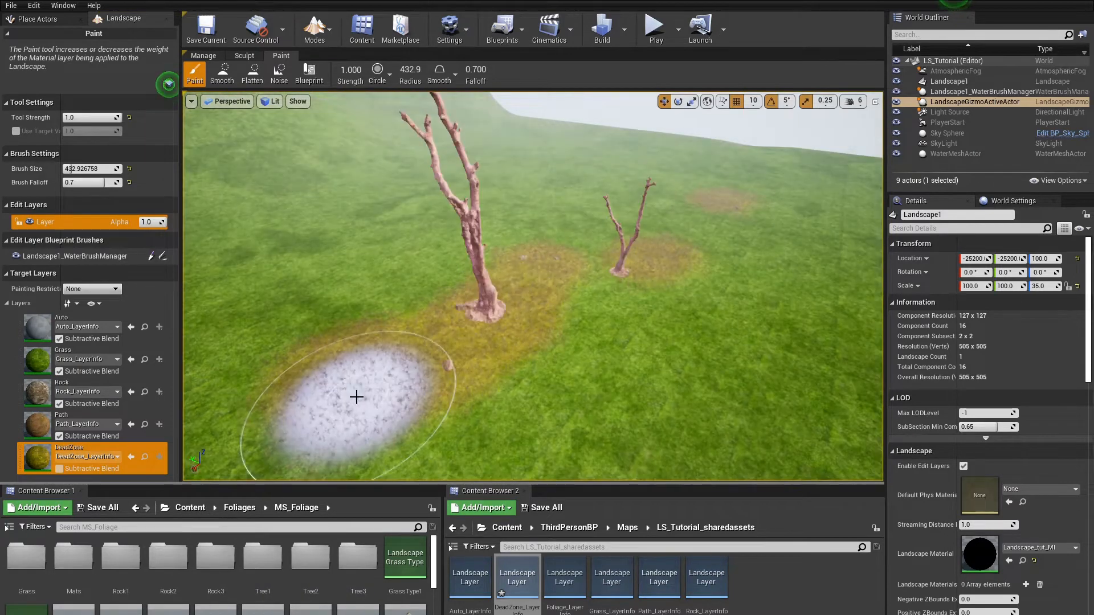
{"action": "mouse_move", "coordinate": [391, 356]}
{"action": "left_mouse_down"}
{"action": "mouse_move", "coordinate": [601, 291]}
{"action": "mouse_move", "coordinate": [630, 319]}
{"action": "mouse_move", "coordinate": [693, 271]}
{"action": "mouse_move", "coordinate": [618, 205]}
{"action": "mouse_move", "coordinate": [632, 245]}
{"action": "left_mouse_up"}
{"action": "mouse_move", "coordinate": [613, 342]}
{"action": "right_mouse_down"}
{"action": "mouse_move", "coordinate": [485, 336]}
{"action": "mouse_move", "coordinate": [650, 274]}
{"action": "mouse_move", "coordinate": [627, 316]}
{"action": "mouse_move", "coordinate": [622, 401]}
{"action": "mouse_move", "coordinate": [547, 336]}
{"action": "mouse_move", "coordinate": [433, 387]}
{"action": "mouse_move", "coordinate": [410, 444]}
{"action": "right_mouse_up"}
{"action": "key", "text": "w"}
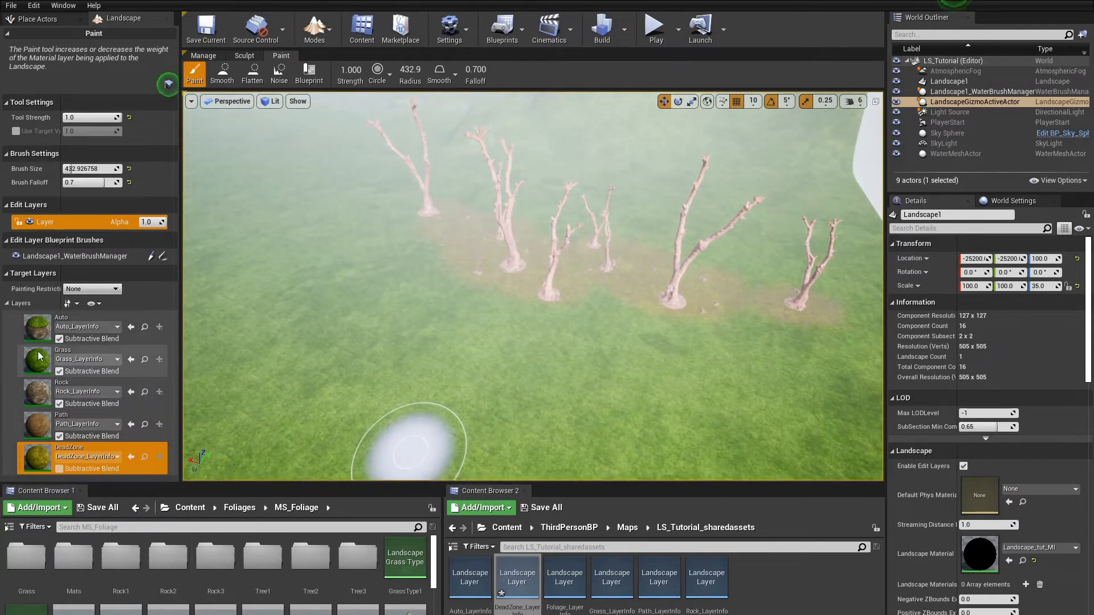
Step: Paint the Grass layer over parts of the dead zone areas
{"action": "left_click", "coordinate": [38, 356]}
{"action": "left_click_drag", "start_coordinate": [394, 218], "coordinate": [401, 230]}
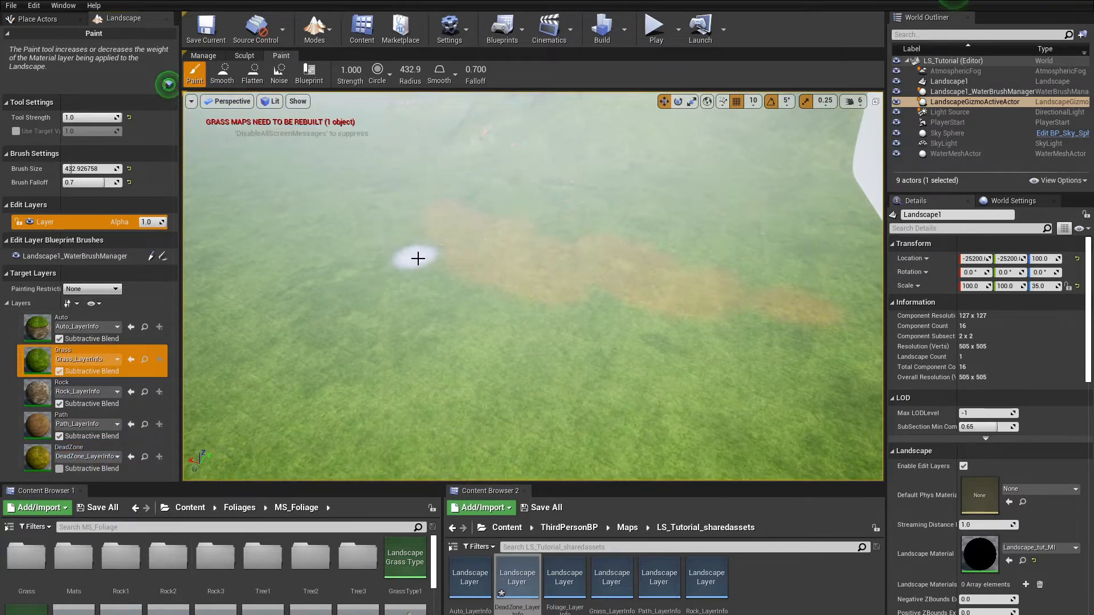
{"action": "left_click_drag", "start_coordinate": [684, 303], "coordinate": [826, 345]}
{"action": "mouse_move", "coordinate": [803, 363]}
{"action": "right_mouse_down"}
{"action": "mouse_move", "coordinate": [769, 357]}
{"action": "mouse_move", "coordinate": [747, 325]}
{"action": "mouse_move", "coordinate": [763, 319]}
{"action": "mouse_move", "coordinate": [778, 365]}
{"action": "mouse_move", "coordinate": [803, 296]}
{"action": "mouse_move", "coordinate": [838, 314]}
{"action": "mouse_move", "coordinate": [769, 356]}
{"action": "mouse_move", "coordinate": [707, 374]}
{"action": "mouse_move", "coordinate": [663, 325]}
{"action": "mouse_move", "coordinate": [701, 314]}
{"action": "mouse_move", "coordinate": [452, 151]}
{"action": "right_mouse_up"}
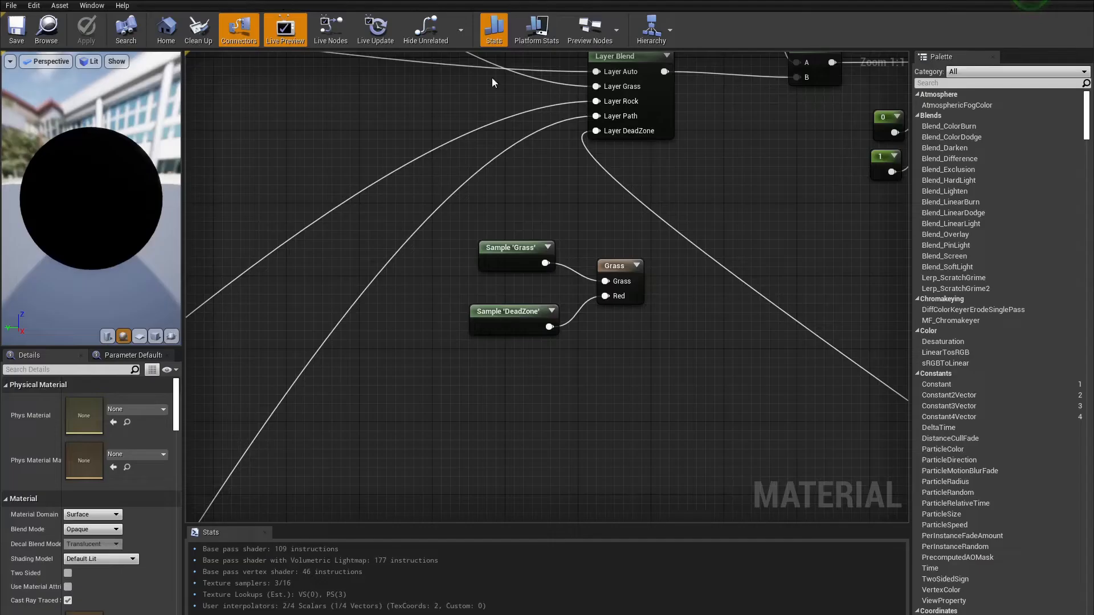
{"action": "right_click_drag", "start_coordinate": [569, 393], "coordinate": [672, 307]}
Step: Rearrange the layer sample nodes and add a Subtract node near the Grass output node
{"action": "left_click", "coordinate": [633, 251]}
{"action": "left_click_drag", "start_coordinate": [632, 250], "coordinate": [645, 359]}
{"action": "left_click_drag", "start_coordinate": [653, 177], "coordinate": [639, 299]}
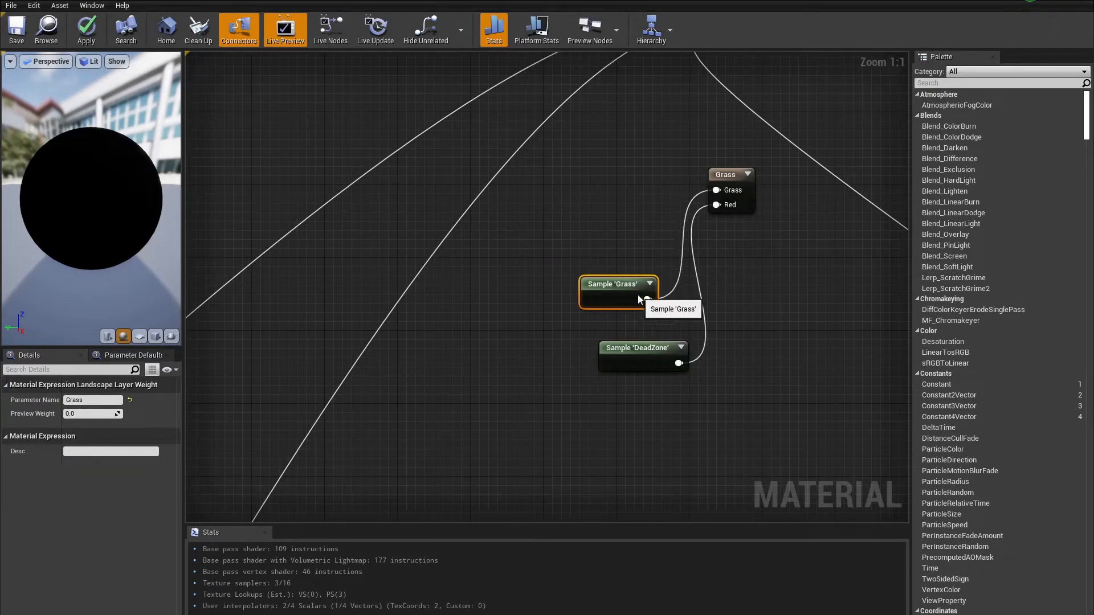
{"action": "left_click_drag", "start_coordinate": [564, 422], "coordinate": [784, 102]}
{"action": "scroll", "coordinate": [783, 103], "scroll_direction": "down", "scroll_amount": 4}
{"action": "right_click_drag", "start_coordinate": [783, 103], "coordinate": [811, 323]}
{"action": "left_click_drag", "start_coordinate": [749, 371], "coordinate": [541, 145]}
{"action": "left_click", "coordinate": [441, 167]}
{"action": "scroll", "coordinate": [440, 166], "scroll_direction": "up", "scroll_amount": 3}
{"action": "right_click_drag", "start_coordinate": [440, 166], "coordinate": [528, 173]}
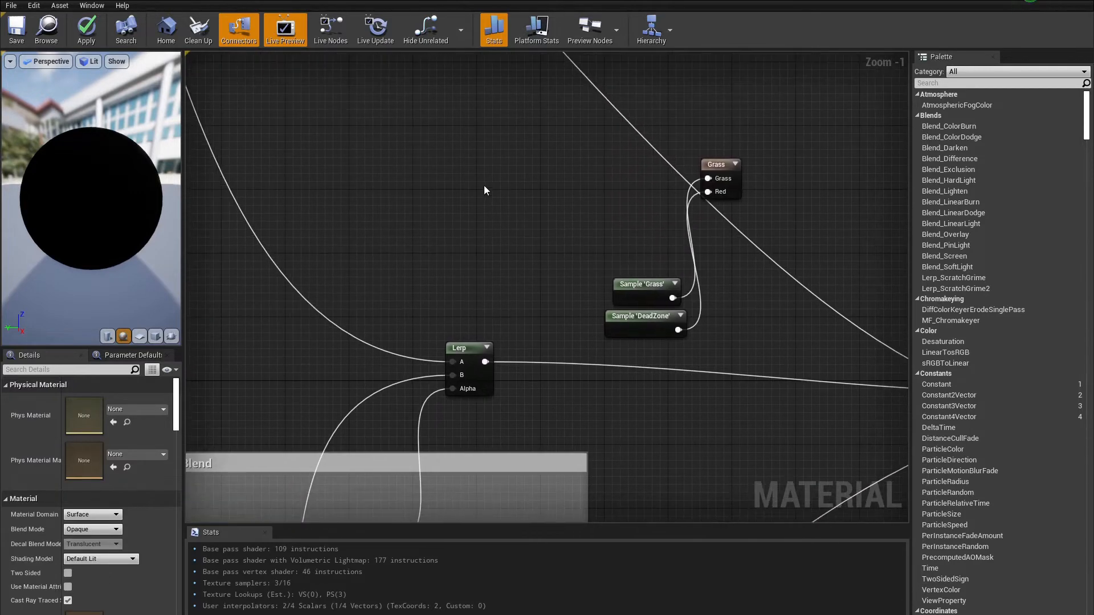
{"action": "right_click", "coordinate": [485, 184]}
{"action": "type", "text": "subt"}
{"action": "key", "text": "Return"}
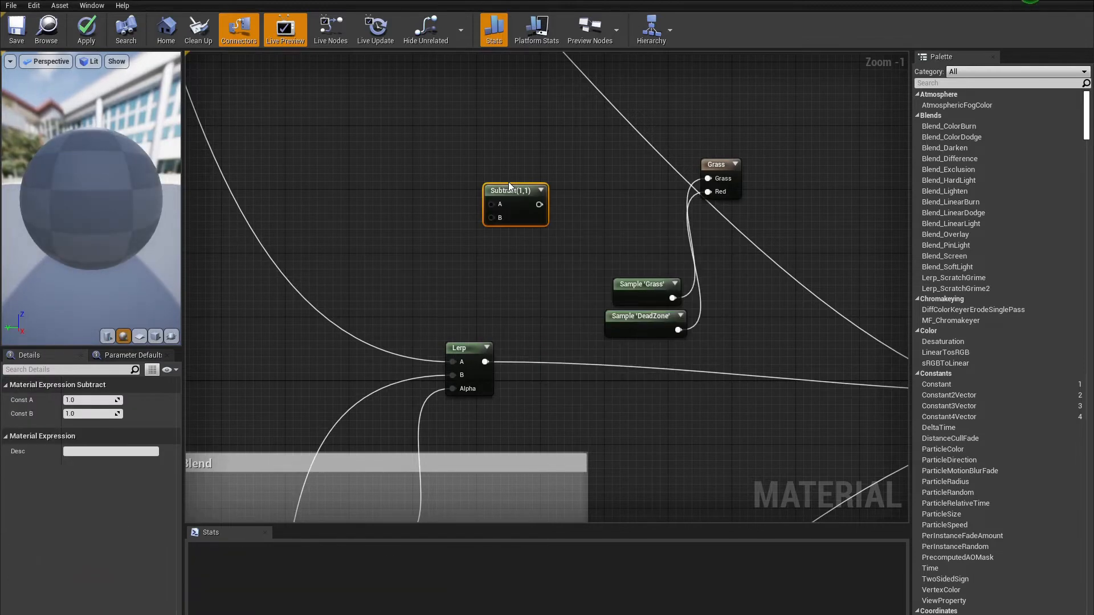
Step: Wire the Grass Blend group's WorldAlignedBlend alpha into the Subtract node
{"action": "scroll", "coordinate": [508, 183], "scroll_direction": "down", "scroll_amount": 4}
{"action": "scroll", "coordinate": [398, 399], "scroll_direction": "up", "scroll_amount": 4}
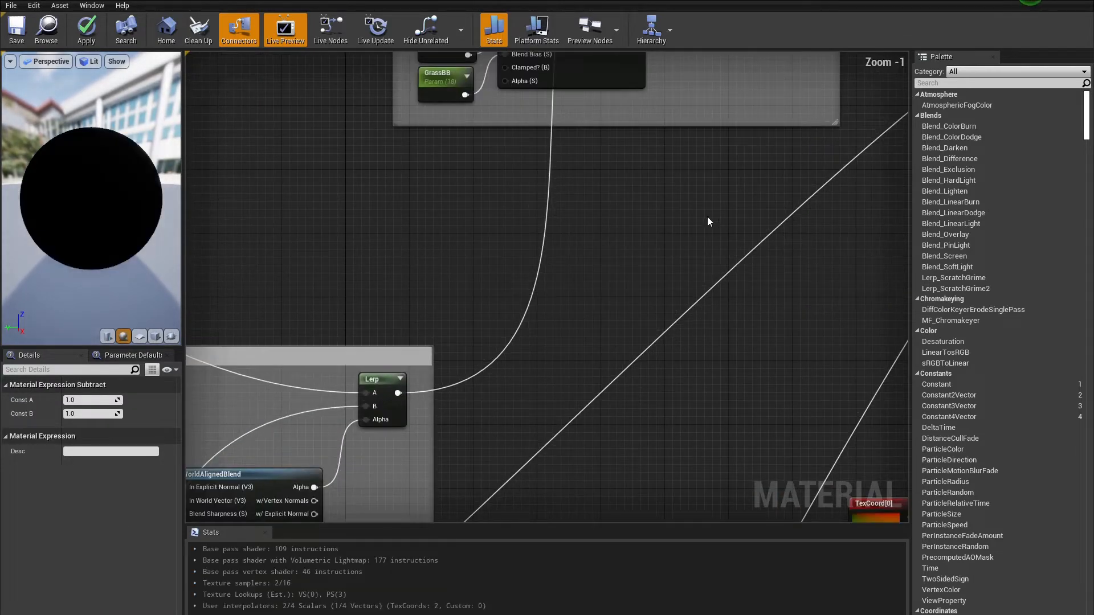
{"action": "right_click_drag", "start_coordinate": [678, 239], "coordinate": [544, 458]}
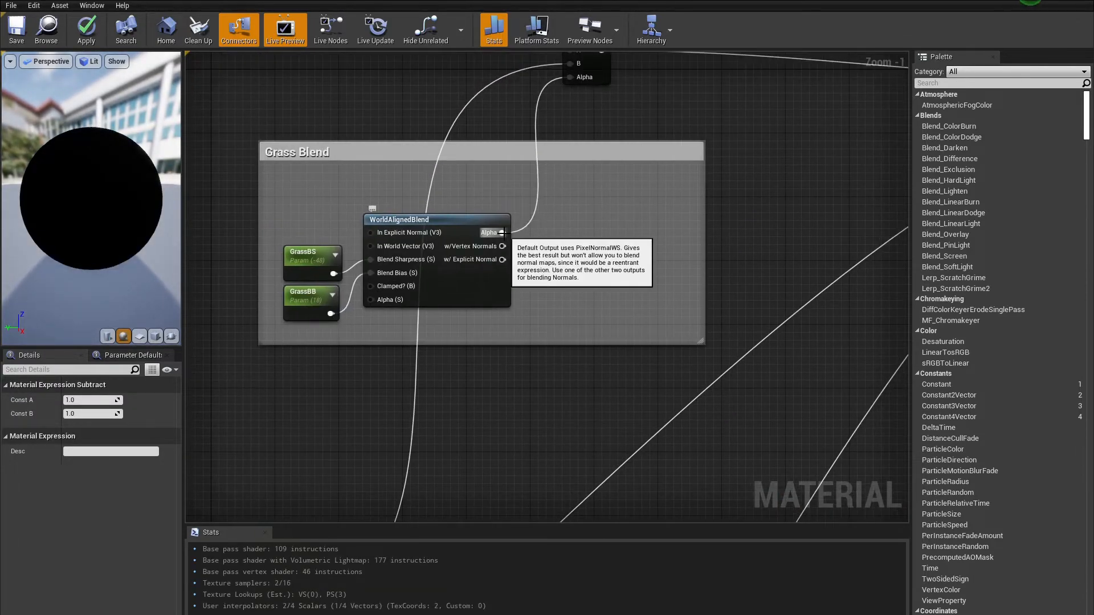
{"action": "left_click_drag", "start_coordinate": [503, 233], "coordinate": [647, 88]}
{"action": "scroll", "coordinate": [533, 279], "scroll_direction": "down", "scroll_amount": 2}
{"action": "right_click_drag", "start_coordinate": [521, 296], "coordinate": [564, 182]}
{"action": "right_click_drag", "start_coordinate": [442, 341], "coordinate": [626, 50]}
{"action": "left_click_drag", "start_coordinate": [558, 339], "coordinate": [686, 233]}
{"action": "left_click_drag", "start_coordinate": [828, 358], "coordinate": [848, 346]}
{"action": "right_click_drag", "start_coordinate": [806, 419], "coordinate": [616, 352]}
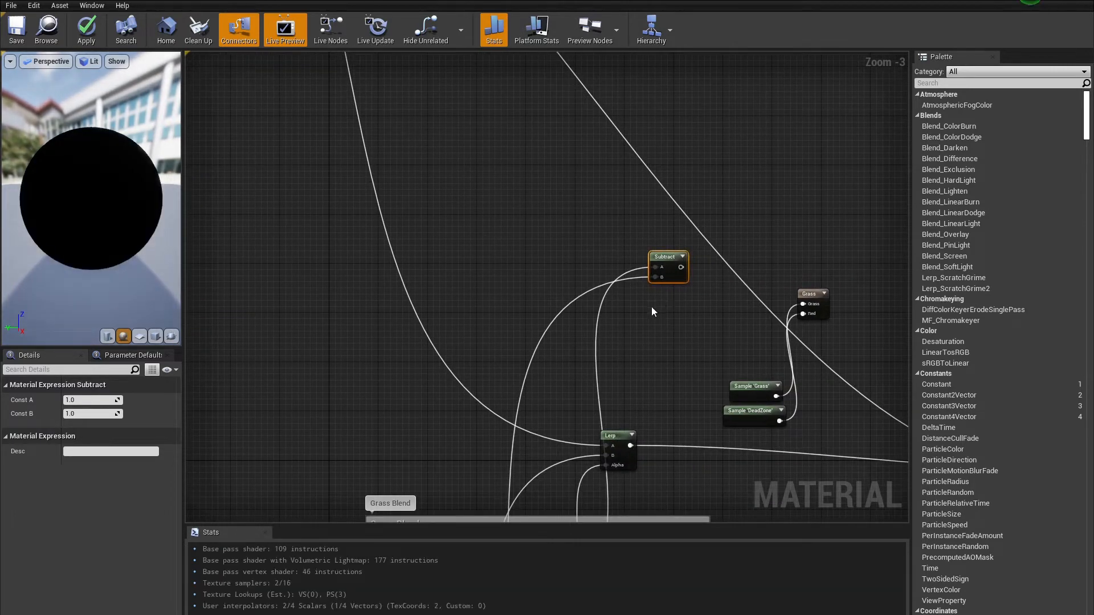
Step: Duplicate the Subtract node twice and chain the copies together
{"action": "key", "text": "ctrl+w"}
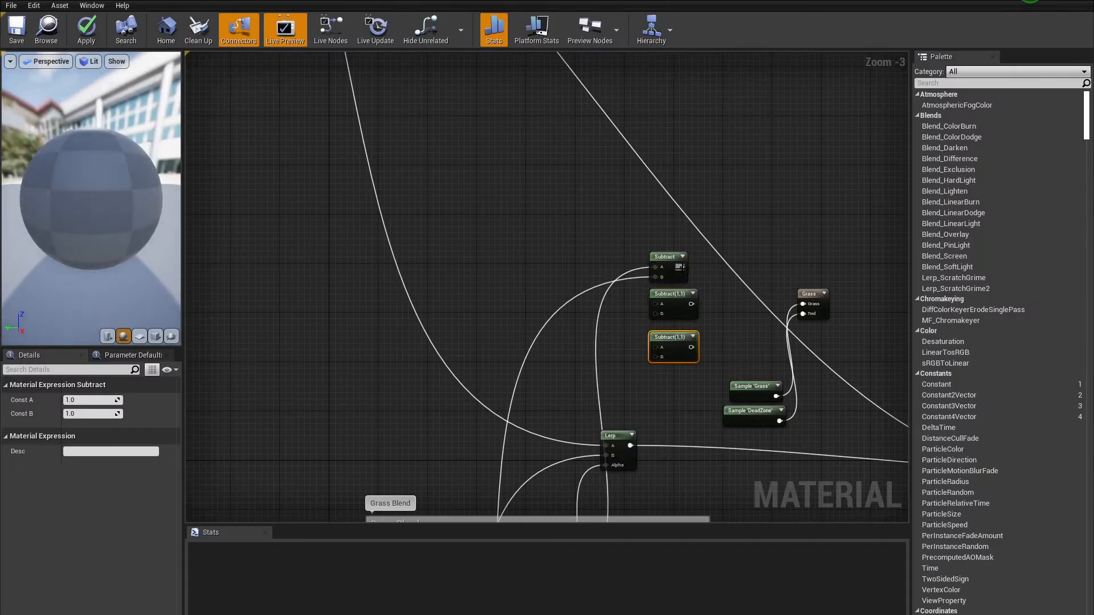
{"action": "left_click_drag", "start_coordinate": [680, 267], "coordinate": [678, 333]}
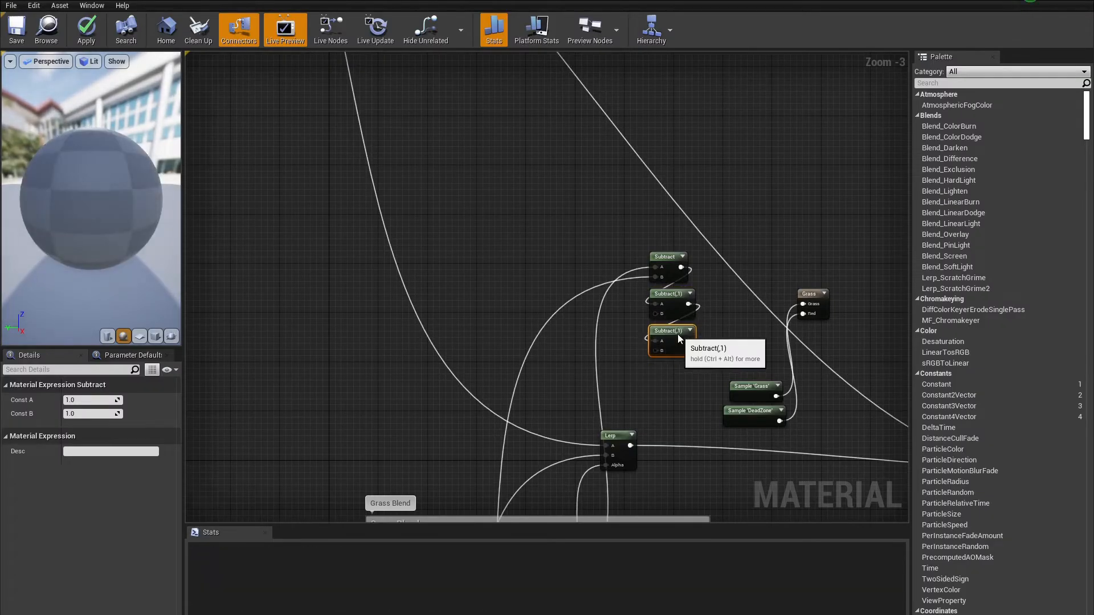
{"action": "scroll", "coordinate": [636, 416], "scroll_direction": "down", "scroll_amount": 1}
{"action": "right_click_drag", "start_coordinate": [634, 419], "coordinate": [679, 273]}
{"action": "scroll", "coordinate": [679, 269], "scroll_direction": "up", "scroll_amount": 2}
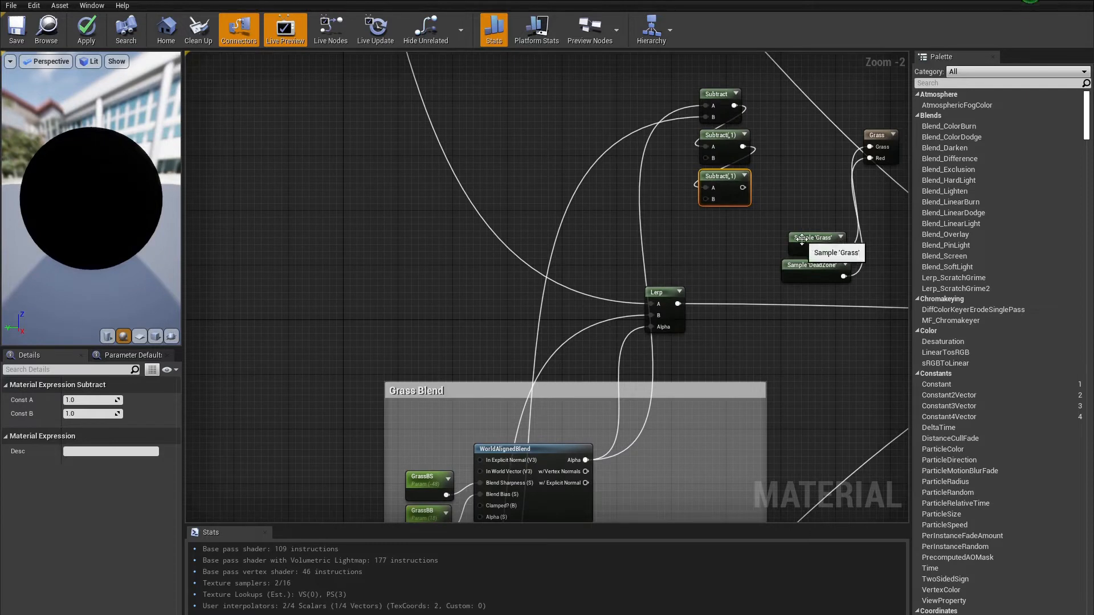
Step: Paste two layer sample nodes, name them Path and Rock, and wire them into the Subtract nodes' B inputs
{"action": "key", "text": "ctrl+v"}
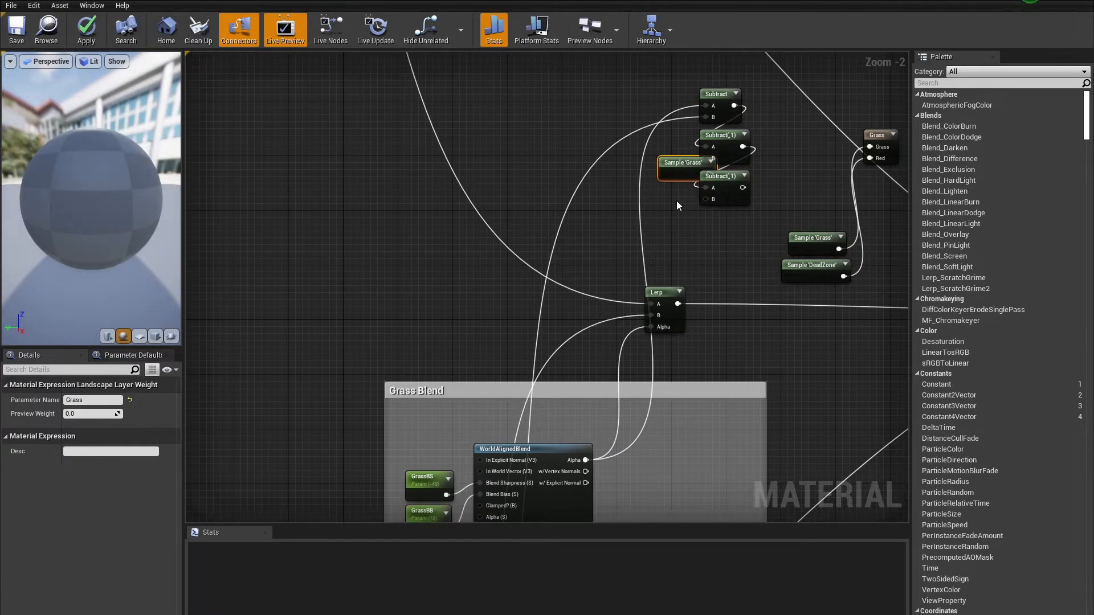
{"action": "left_click_drag", "start_coordinate": [680, 166], "coordinate": [667, 165]}
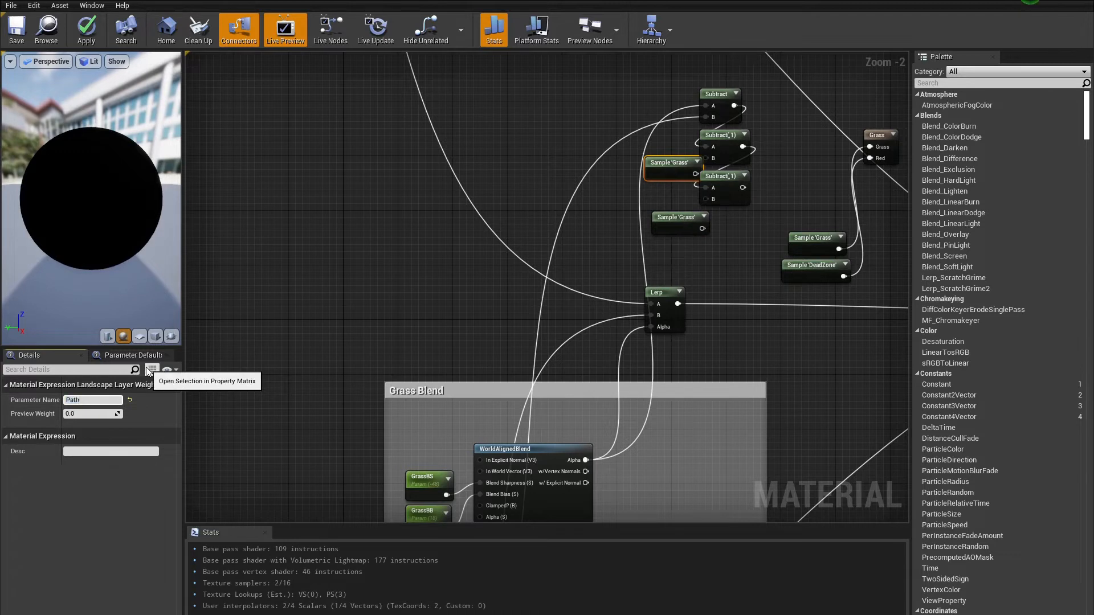
{"action": "key", "text": "Return"}
{"action": "left_click_drag", "start_coordinate": [676, 163], "coordinate": [707, 146]}
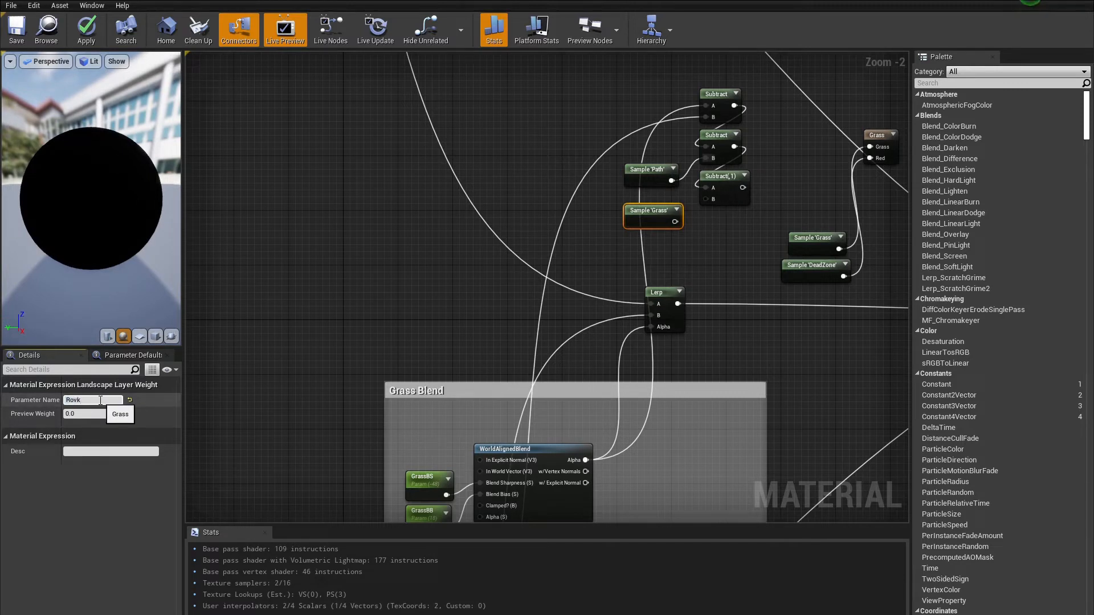
{"action": "key", "text": "Return"}
{"action": "left_click_drag", "start_coordinate": [673, 222], "coordinate": [706, 199]}
Step: Paste a fourth Subtract node and wire the DeadZone layer sample into it
{"action": "left_click", "coordinate": [719, 181]}
{"action": "key", "text": "ctrl+v"}
{"action": "left_click_drag", "start_coordinate": [730, 243], "coordinate": [715, 218]}
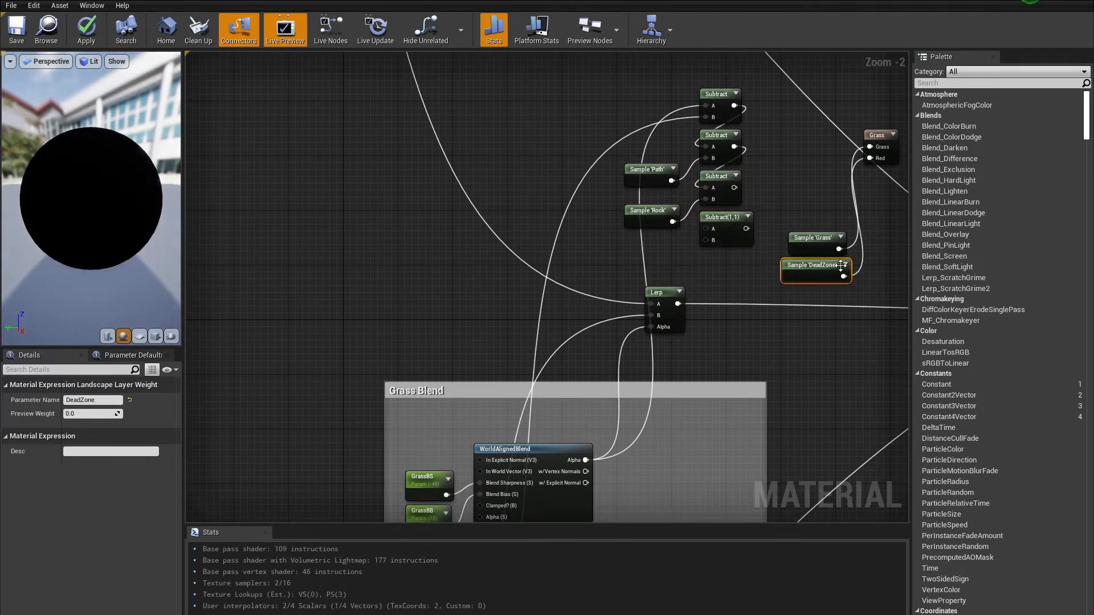
{"action": "left_click_drag", "start_coordinate": [848, 275], "coordinate": [844, 277]}
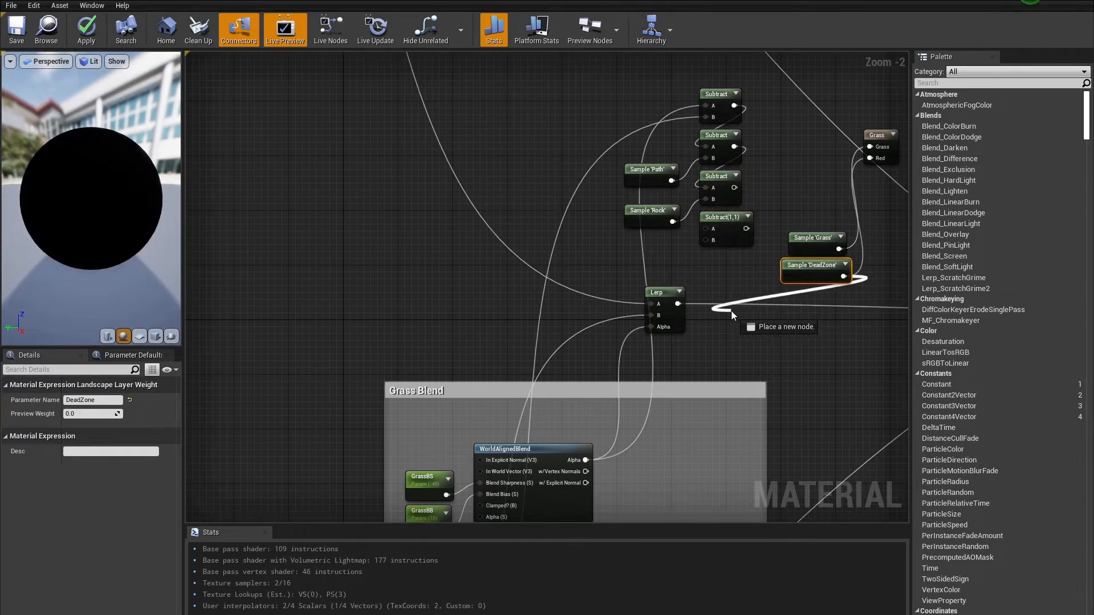
{"action": "left_click_drag", "start_coordinate": [712, 242], "coordinate": [713, 242]}
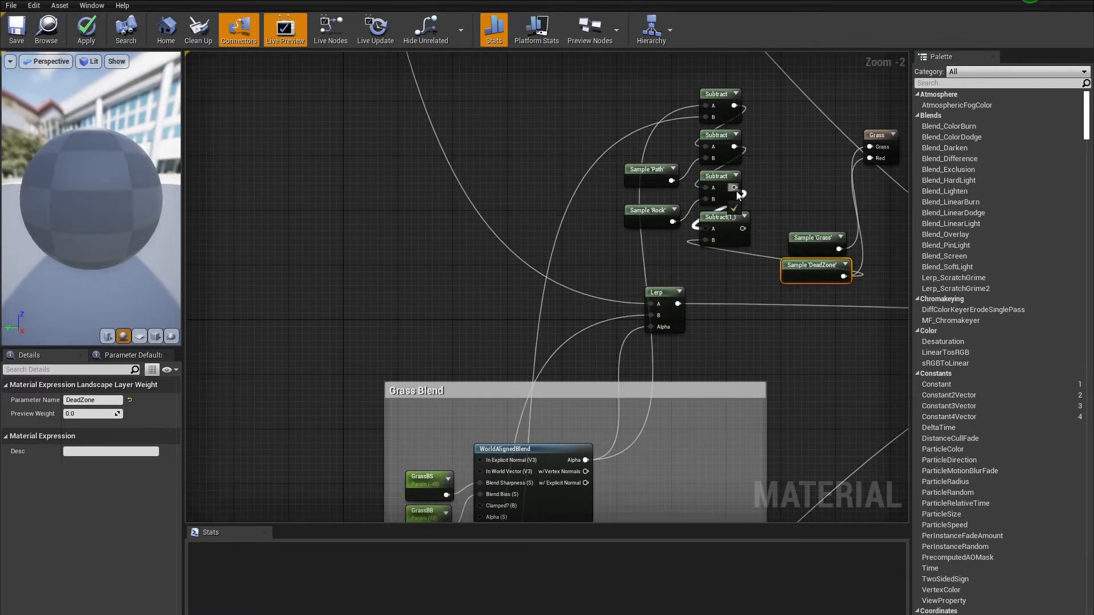
{"action": "left_click", "coordinate": [777, 235]}
{"action": "scroll", "coordinate": [793, 235], "scroll_direction": "down", "scroll_amount": 1}
{"action": "left_click_drag", "start_coordinate": [797, 259], "coordinate": [719, 272]}
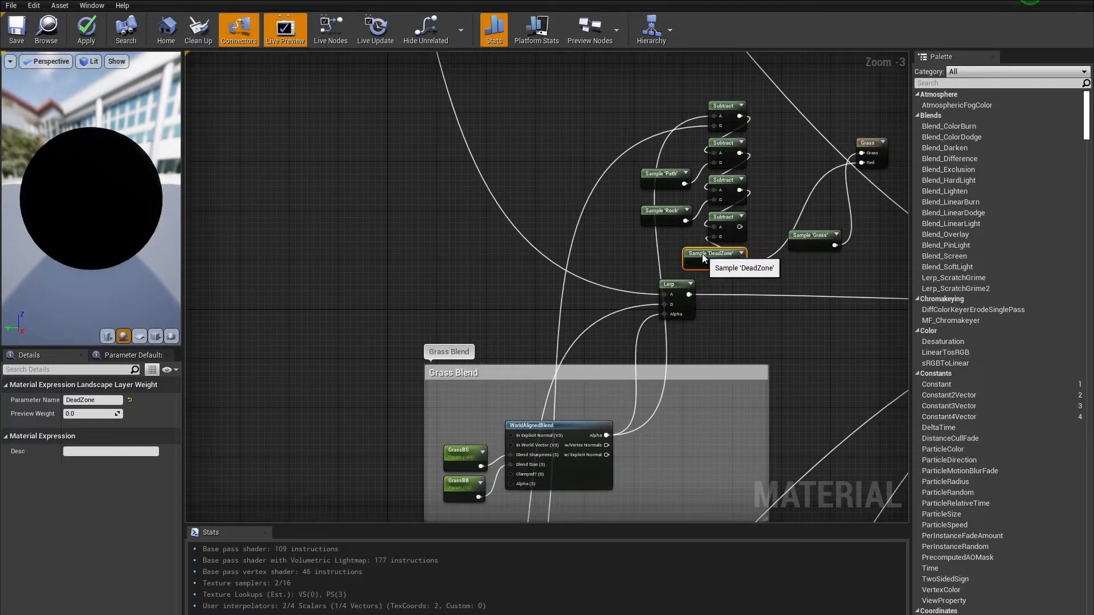
Step: Wire the Subtract chain outputs into the Grass output's Grass and Red inputs and delete the spare Grass layer sample
{"action": "left_click", "coordinate": [805, 196]}
{"action": "left_click_drag", "start_coordinate": [802, 236], "coordinate": [799, 155]}
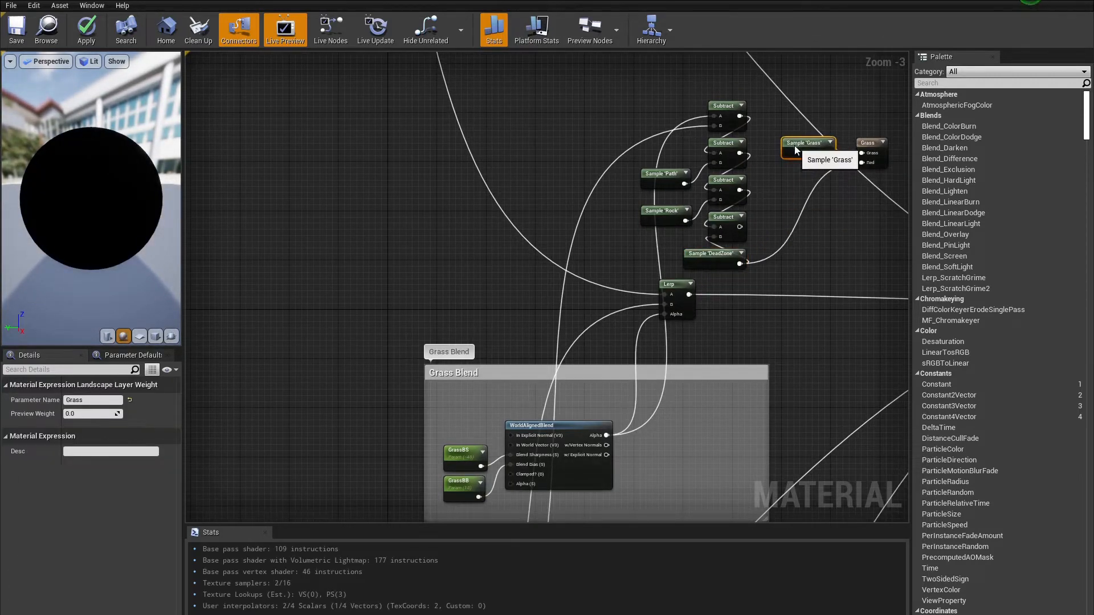
{"action": "left_click", "coordinate": [833, 227]}
{"action": "scroll", "coordinate": [833, 227], "scroll_direction": "down", "scroll_amount": 1}
{"action": "right_click_drag", "start_coordinate": [802, 200], "coordinate": [726, 287]}
{"action": "scroll", "coordinate": [726, 287], "scroll_direction": "up", "scroll_amount": 2}
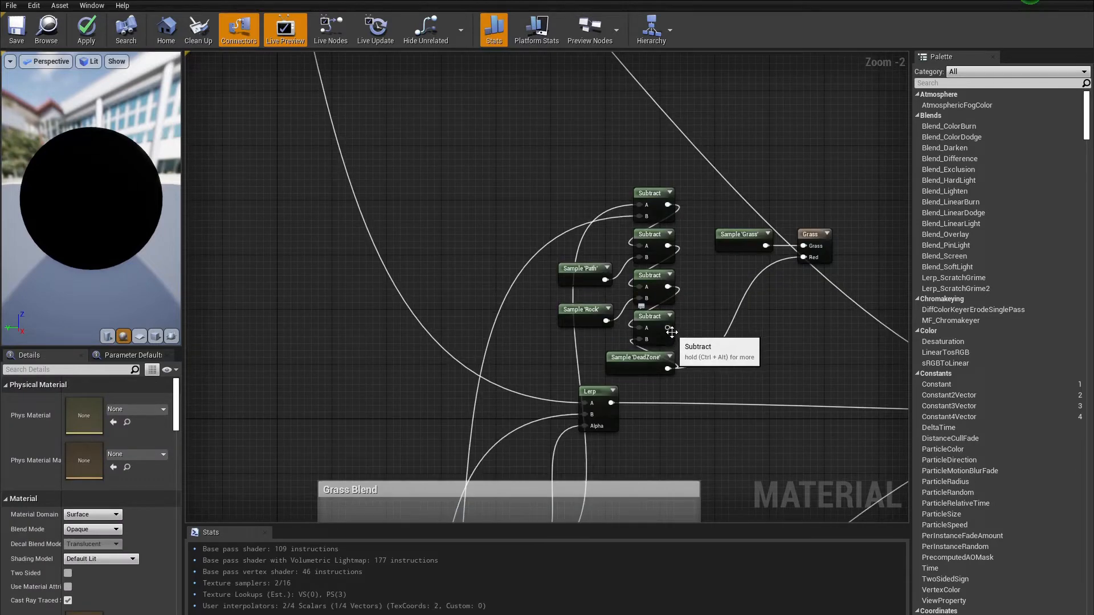
{"action": "left_click_drag", "start_coordinate": [670, 330], "coordinate": [828, 207]}
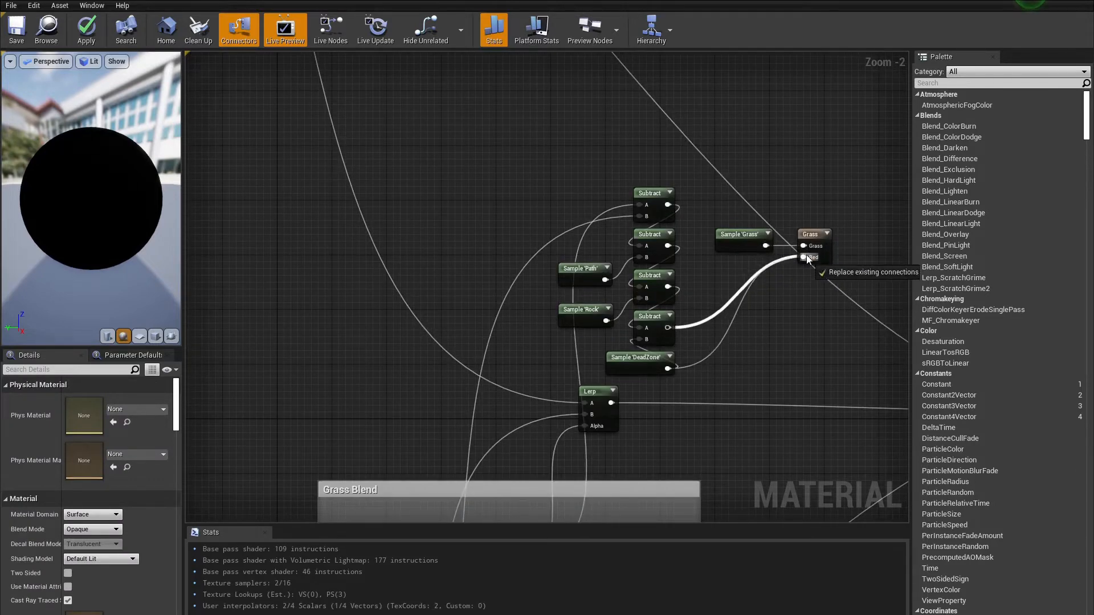
{"action": "left_click_drag", "start_coordinate": [807, 244], "coordinate": [805, 246]}
{"action": "left_click", "coordinate": [733, 241]}
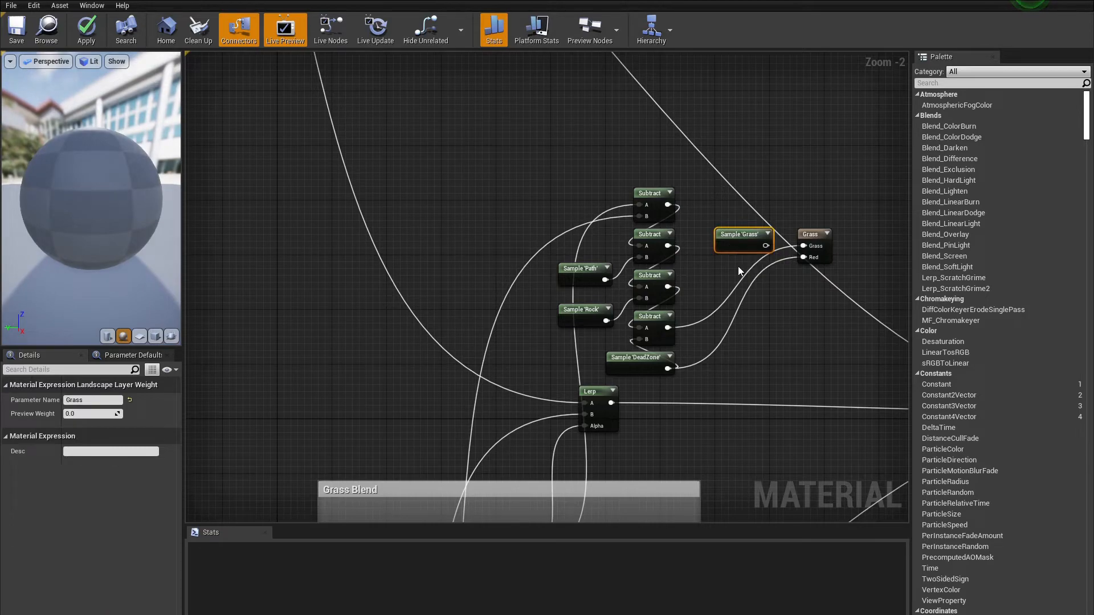
{"action": "key", "text": "Delete"}
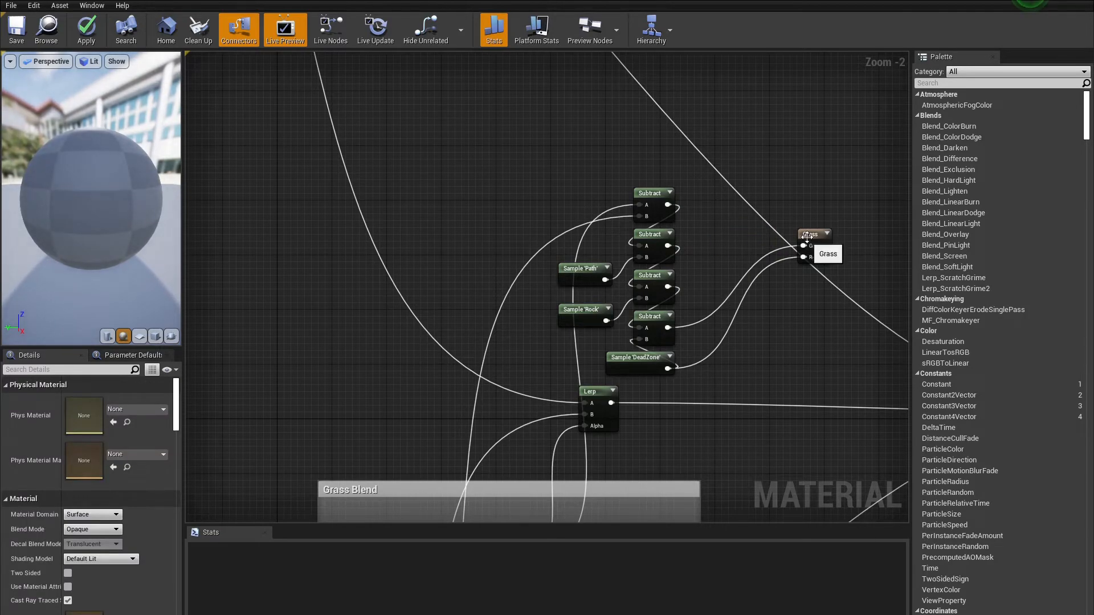
Step: Play the level and walk the character across the grass
{"action": "left_click", "coordinate": [811, 234]}
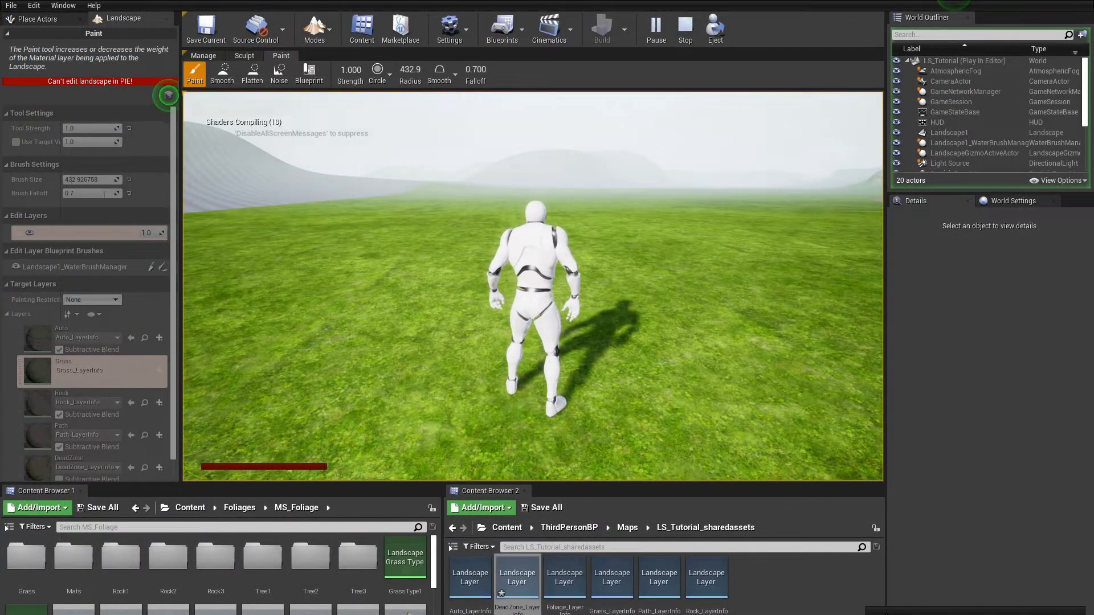
{"action": "key", "text": "w"}
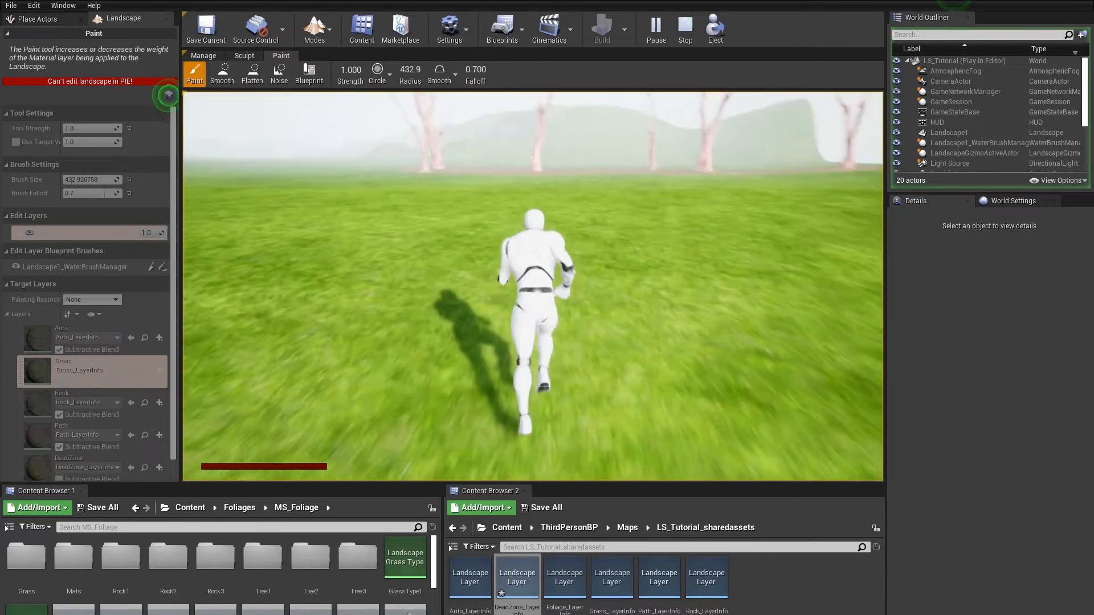
Step: Stop the play session, select the Auto paint layer and set the brush size to 8192
{"action": "key", "text": "Escape"}
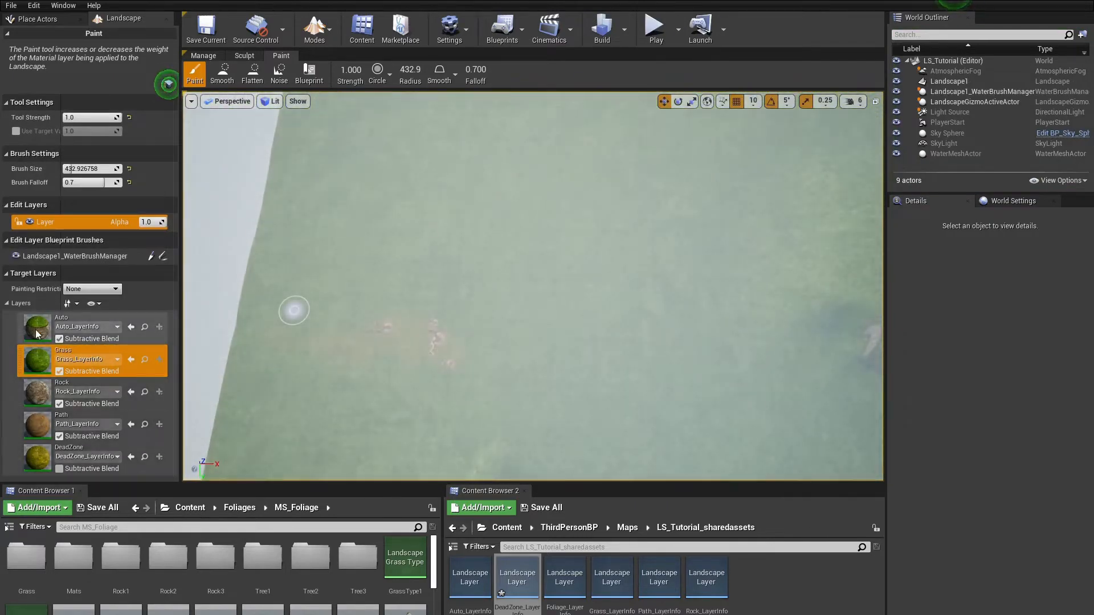
{"action": "left_click", "coordinate": [35, 329]}
{"action": "right_click_drag", "start_coordinate": [364, 279], "coordinate": [376, 264]}
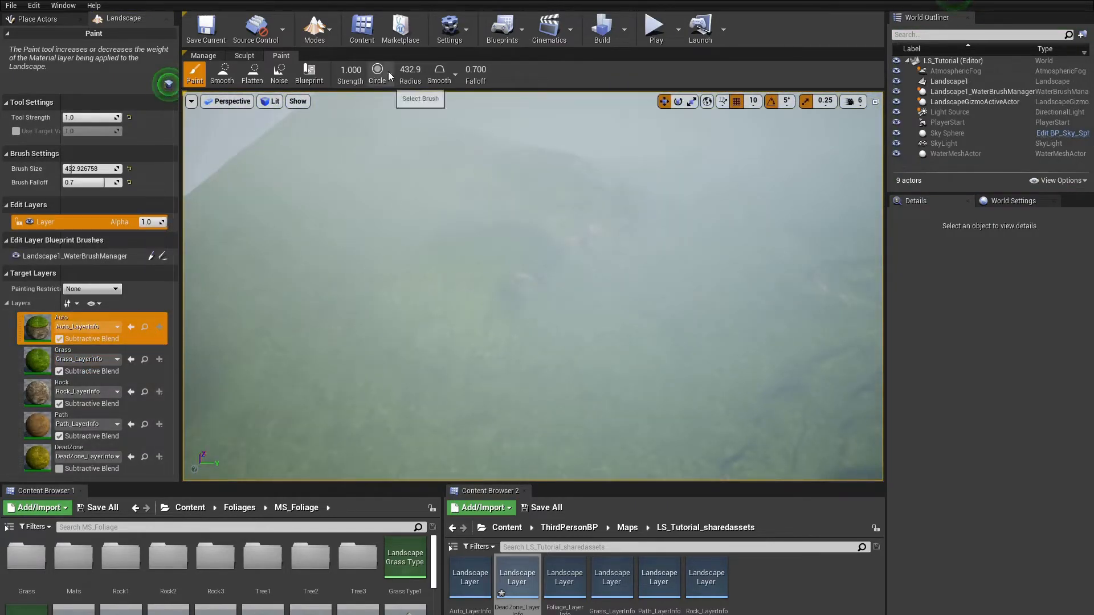
{"action": "right_click_drag", "start_coordinate": [596, 289], "coordinate": [561, 268]}
{"action": "key", "text": "w"}
{"action": "key", "text": "s"}
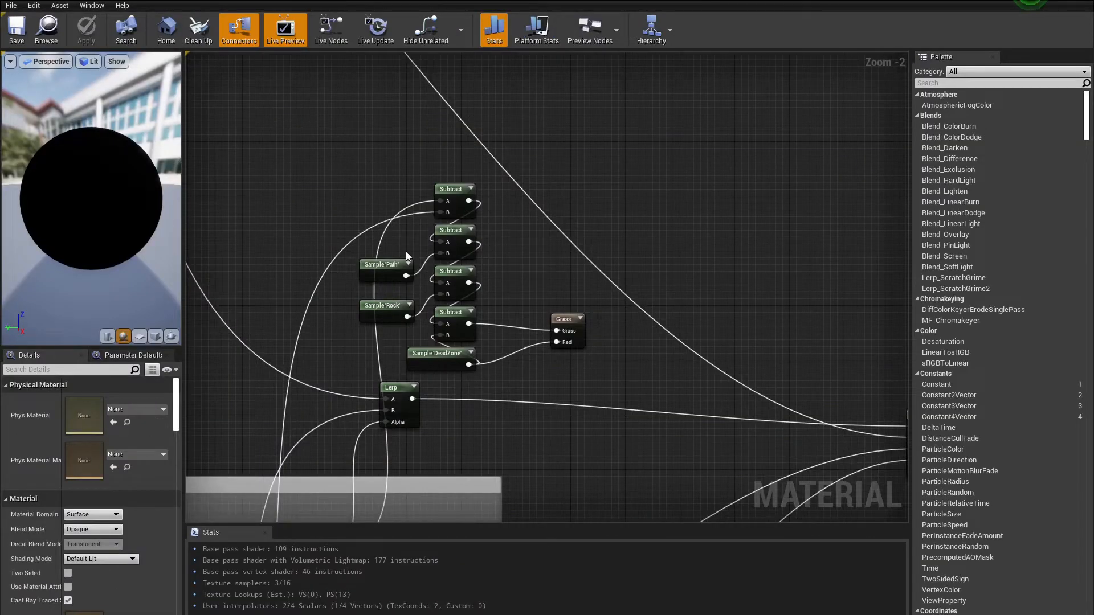
{"action": "scroll", "coordinate": [374, 336], "scroll_direction": "up", "scroll_amount": 2}
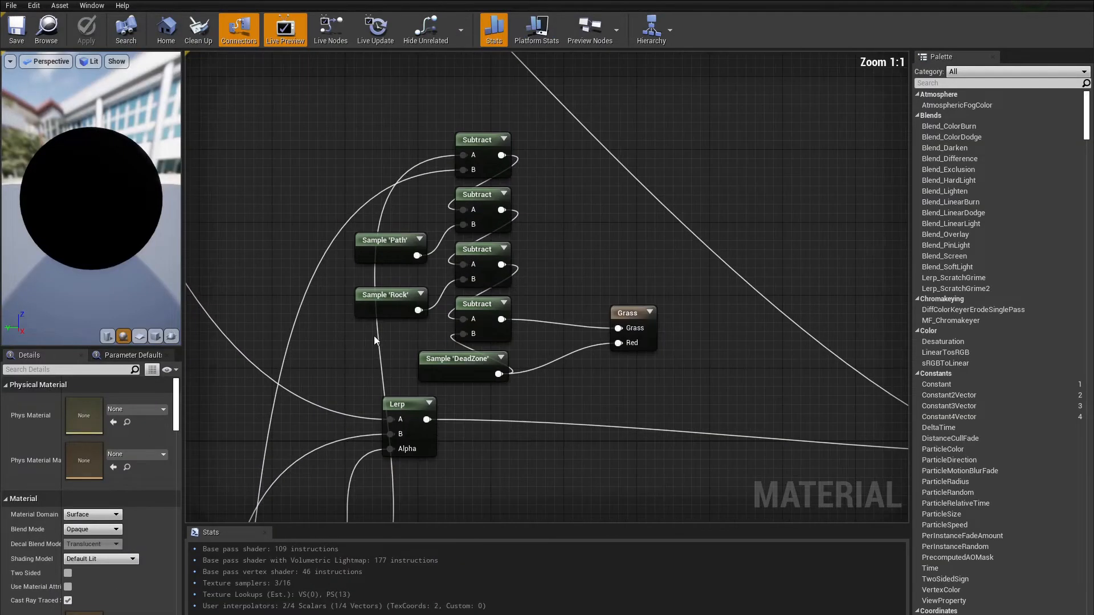
Step: In the landscape material graph, wire the Lerp output into the top Subtract node's A input
{"action": "right_click_drag", "start_coordinate": [309, 433], "coordinate": [447, 221]}
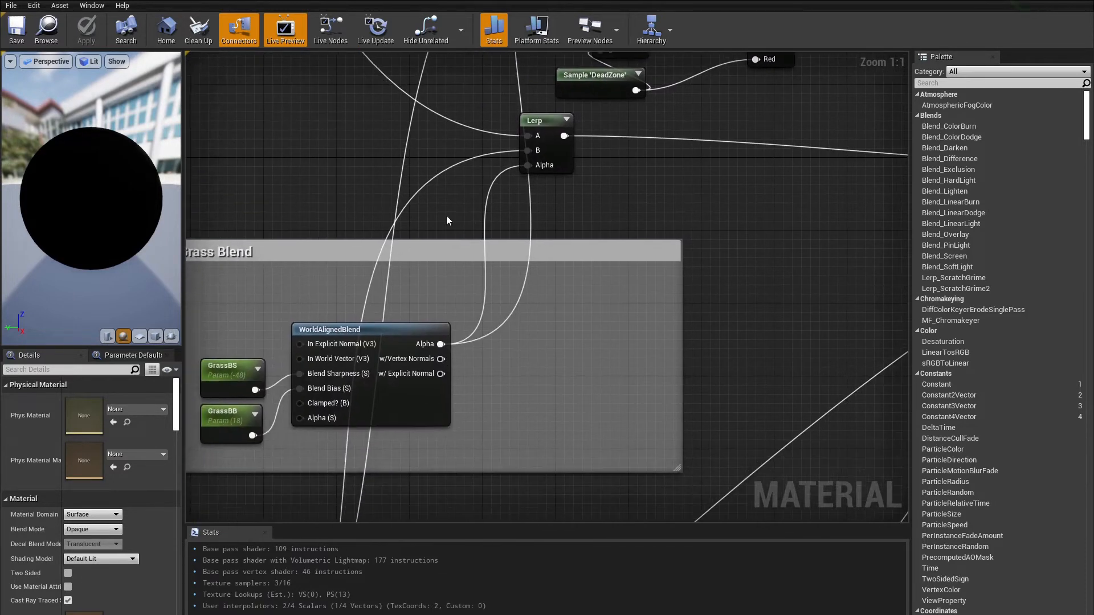
{"action": "mouse_move", "coordinate": [423, 358]}
{"action": "right_mouse_down"}
{"action": "mouse_move", "coordinate": [460, 278]}
{"action": "mouse_move", "coordinate": [595, 249]}
{"action": "right_mouse_up"}
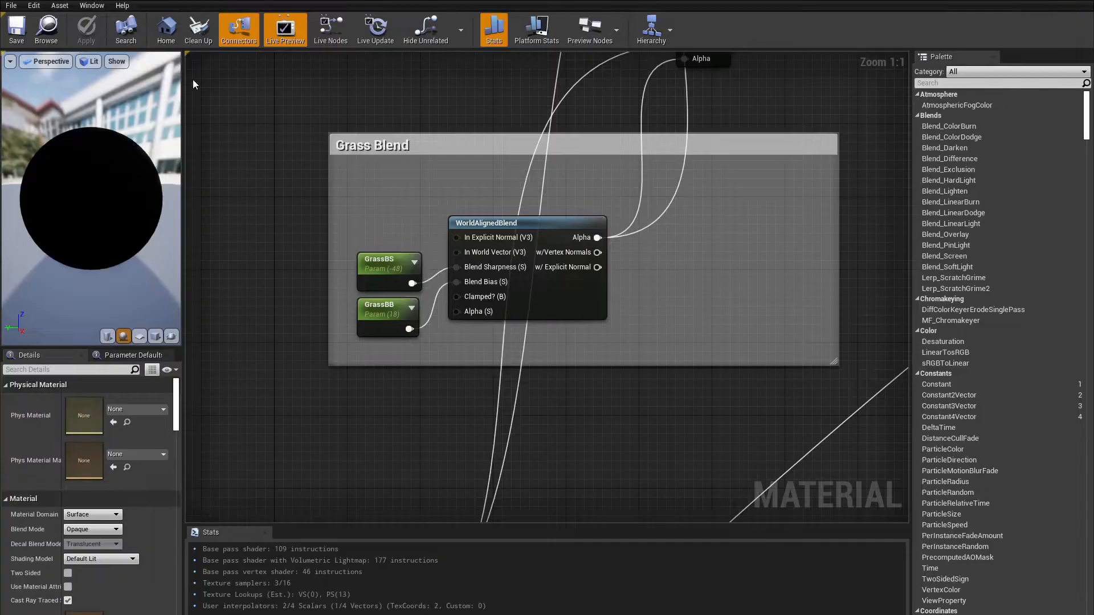
{"action": "right_click_drag", "start_coordinate": [193, 84], "coordinate": [302, 501]}
{"action": "left_click", "coordinate": [677, 285]}
{"action": "scroll", "coordinate": [491, 457], "scroll_direction": "down", "scroll_amount": 3}
{"action": "right_click_drag", "start_coordinate": [492, 457], "coordinate": [559, 394]}
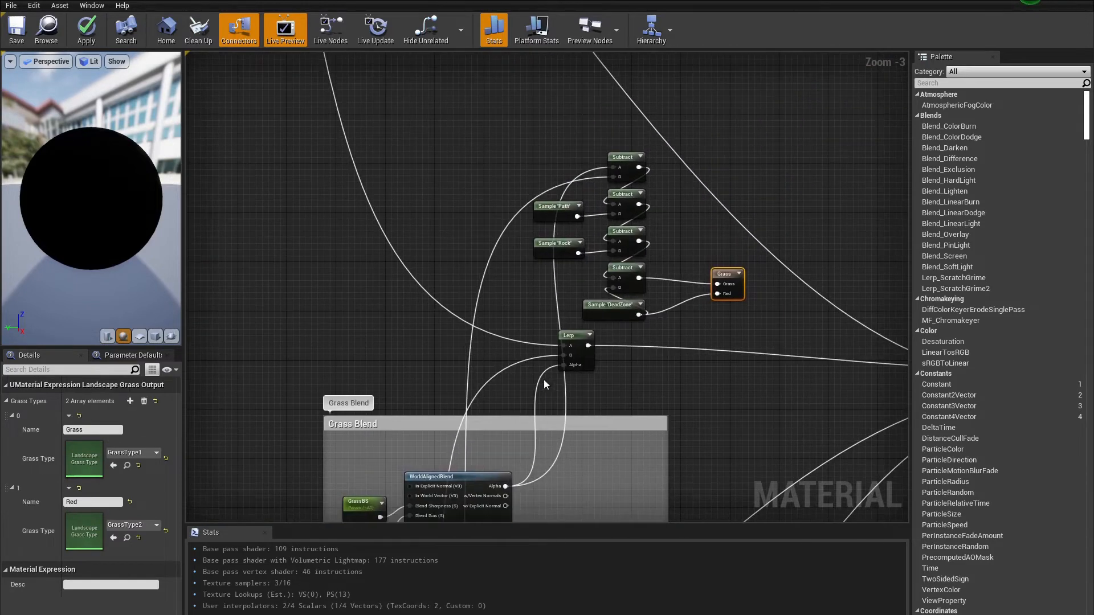
{"action": "left_click_drag", "start_coordinate": [588, 345], "coordinate": [613, 166]}
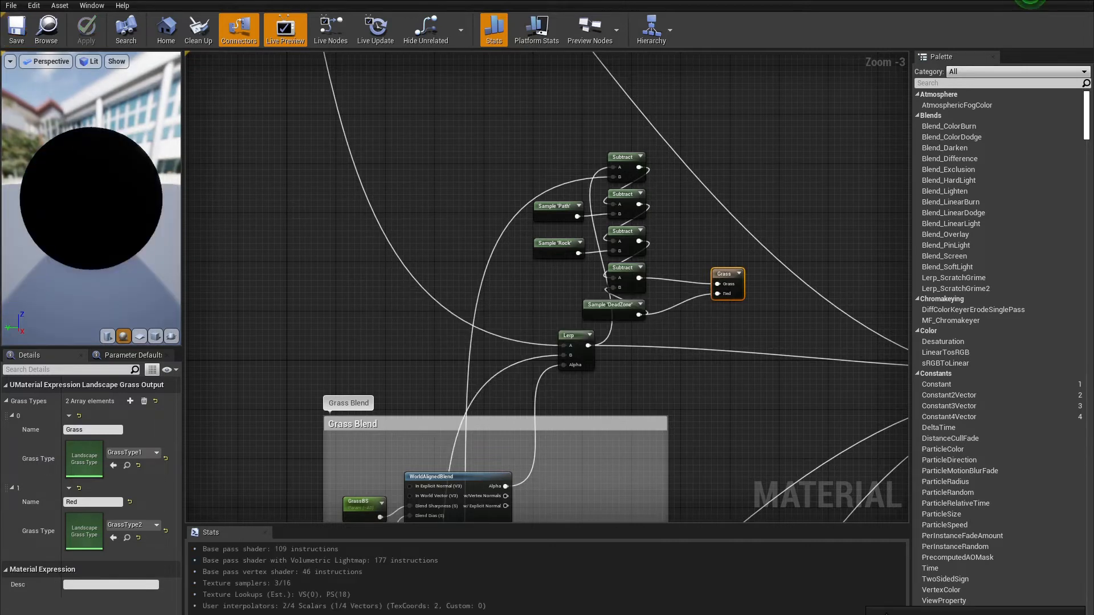
{"action": "right_click_drag", "start_coordinate": [614, 406], "coordinate": [494, 359]}
{"action": "left_click_drag", "start_coordinate": [603, 227], "coordinate": [599, 221]}
{"action": "left_click", "coordinate": [553, 253]}
{"action": "scroll", "coordinate": [553, 253], "scroll_direction": "up", "scroll_amount": 3}
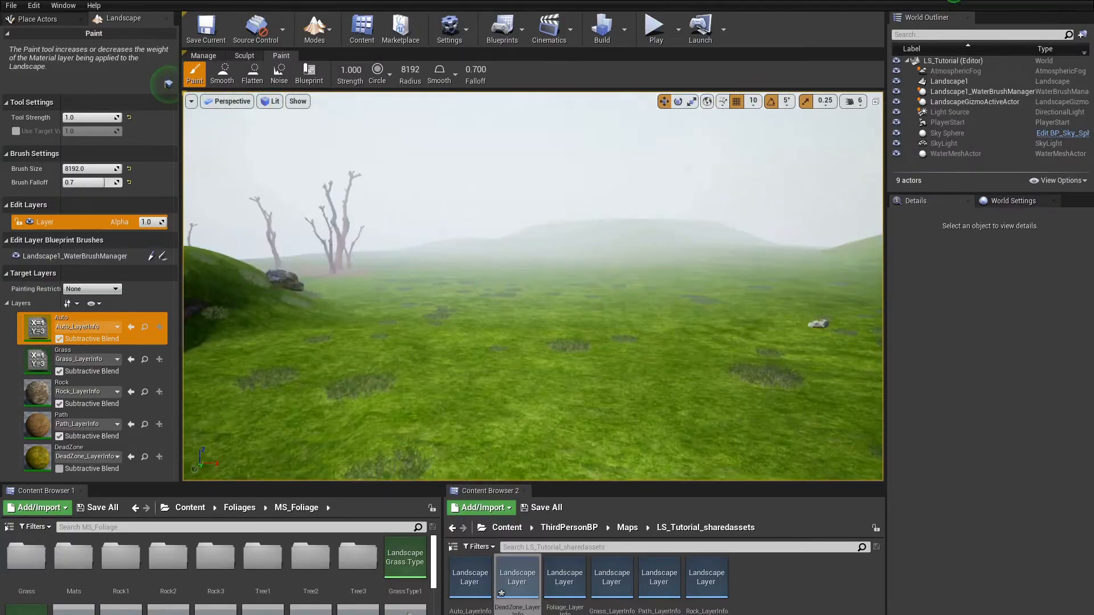
Step: Paint the Auto layer over the landscape, then play the level and walk the character through the grass
{"action": "mouse_move", "coordinate": [533, 286]}
{"action": "right_mouse_down"}
{"action": "mouse_move", "coordinate": [536, 387]}
{"action": "mouse_move", "coordinate": [564, 291]}
{"action": "mouse_move", "coordinate": [587, 293]}
{"action": "mouse_move", "coordinate": [535, 365]}
{"action": "mouse_move", "coordinate": [581, 367]}
{"action": "mouse_move", "coordinate": [610, 351]}
{"action": "mouse_move", "coordinate": [632, 282]}
{"action": "mouse_move", "coordinate": [564, 359]}
{"action": "mouse_move", "coordinate": [615, 307]}
{"action": "mouse_move", "coordinate": [695, 387]}
{"action": "mouse_move", "coordinate": [537, 281]}
{"action": "mouse_move", "coordinate": [551, 205]}
{"action": "mouse_move", "coordinate": [561, 287]}
{"action": "mouse_move", "coordinate": [751, 263]}
{"action": "mouse_move", "coordinate": [598, 291]}
{"action": "mouse_move", "coordinate": [655, 313]}
{"action": "mouse_move", "coordinate": [689, 359]}
{"action": "mouse_move", "coordinate": [718, 308]}
{"action": "mouse_move", "coordinate": [542, 267]}
{"action": "mouse_move", "coordinate": [527, 297]}
{"action": "mouse_move", "coordinate": [535, 311]}
{"action": "mouse_move", "coordinate": [524, 290]}
{"action": "right_mouse_up"}
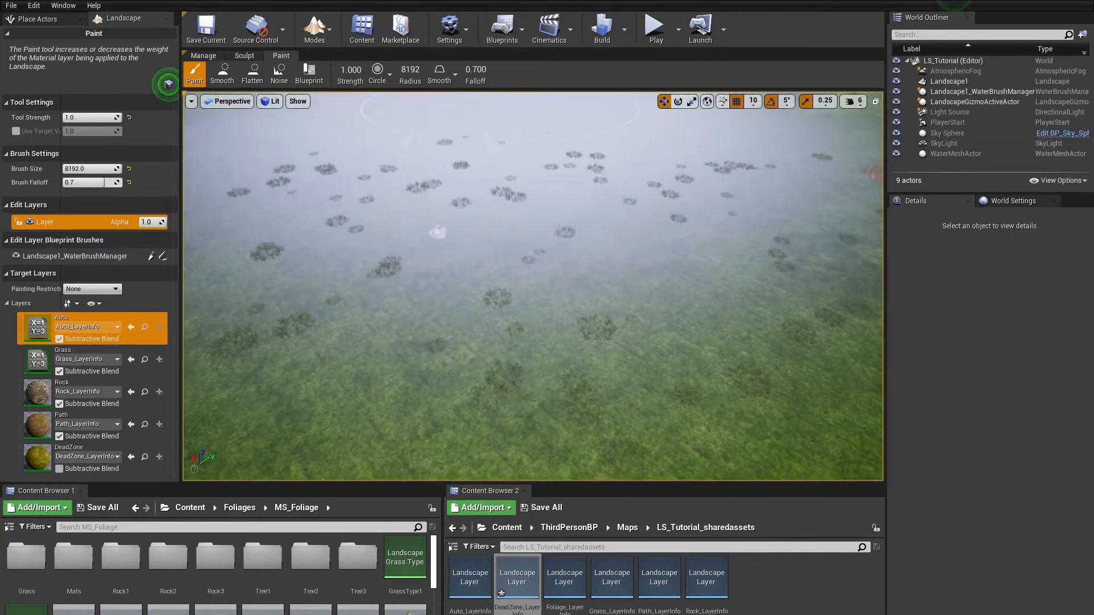
{"action": "left_click", "coordinate": [655, 28]}
{"action": "key", "text": "w"}
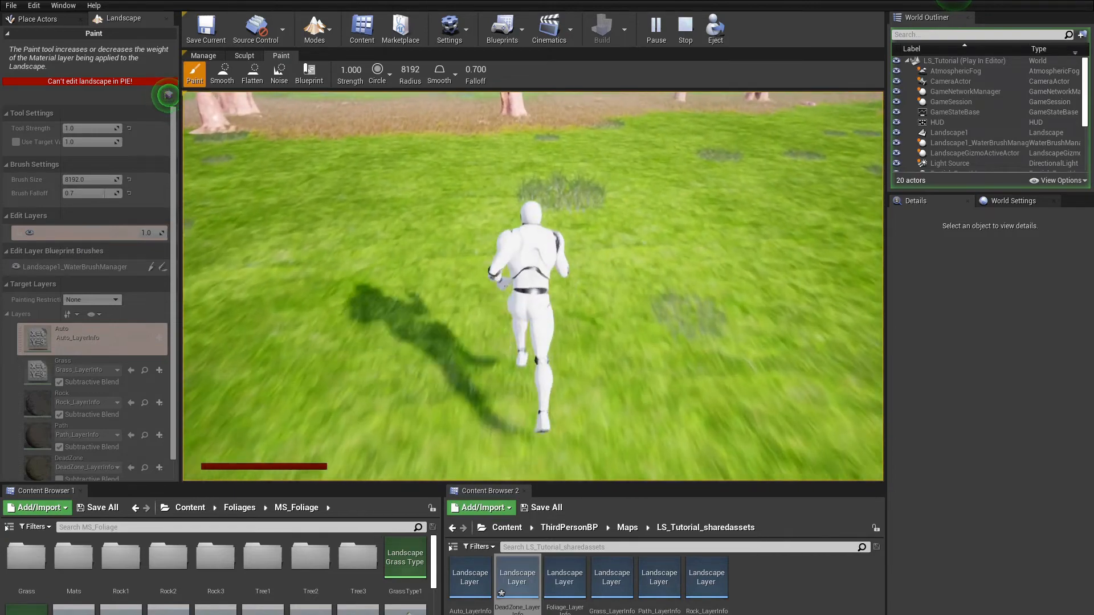
{"action": "key", "text": "Escape"}
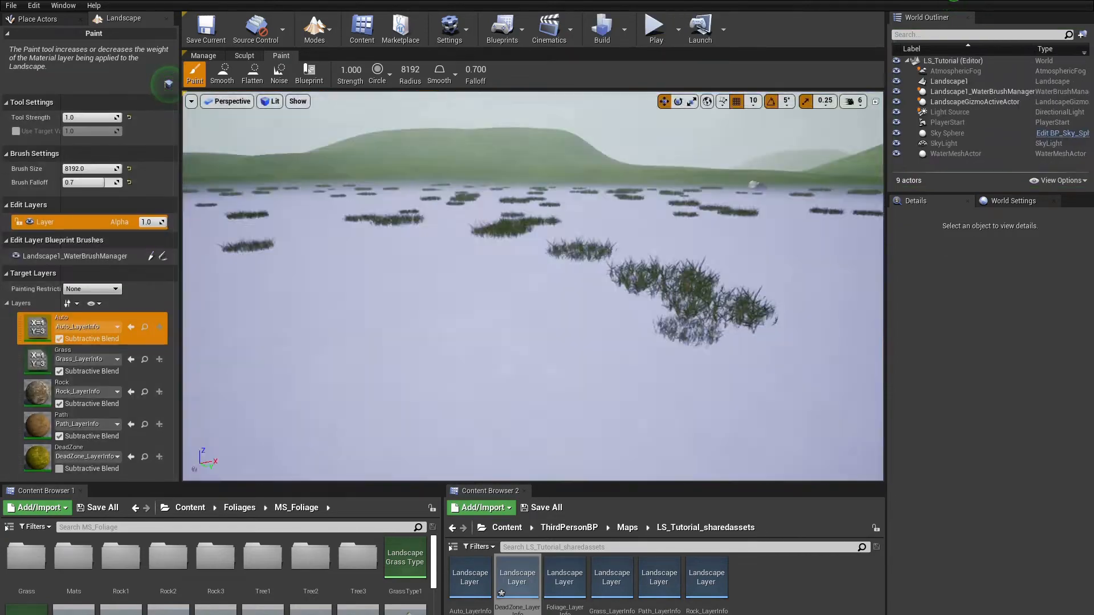
Step: Switch to Select mode and open the GrassType1 asset from the Foliage folder
{"action": "key", "text": "w"}
{"action": "right_click_drag", "start_coordinate": [581, 251], "coordinate": [604, 161]}
{"action": "left_click", "coordinate": [315, 30]}
{"action": "left_click", "coordinate": [330, 66]}
{"action": "scroll", "coordinate": [373, 570], "scroll_direction": "down", "scroll_amount": 2}
{"action": "double_click", "coordinate": [405, 551]}
{"action": "scroll", "coordinate": [399, 258], "scroll_direction": "down", "scroll_amount": 1}
{"action": "scroll", "coordinate": [393, 257], "scroll_direction": "up", "scroll_amount": 1}
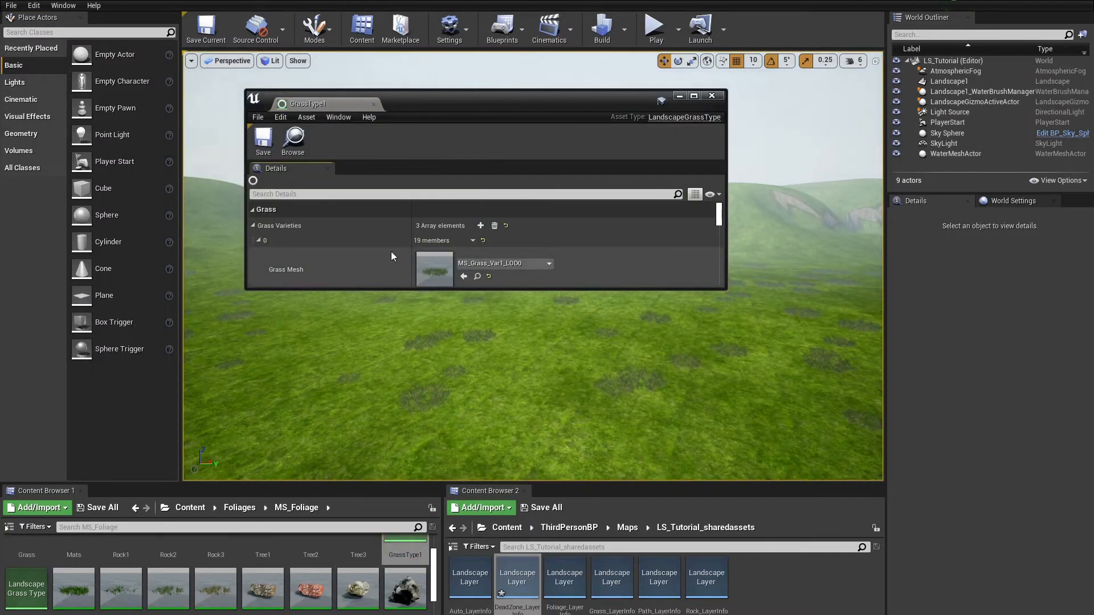
Step: Set the first grass variety's Grass Density to 3
{"action": "scroll", "coordinate": [392, 256], "scroll_direction": "down", "scroll_amount": 2}
{"action": "left_click", "coordinate": [428, 253]}
{"action": "type", "text": "1000"}
{"action": "key", "text": "Return"}
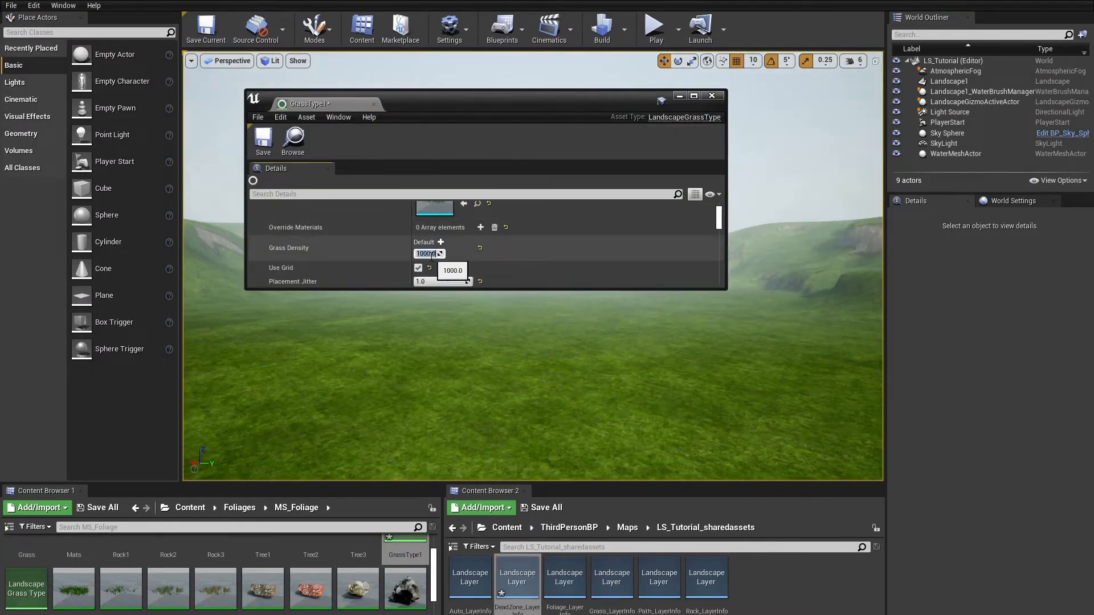
{"action": "type", "text": "3"}
{"action": "key", "text": "Return"}
Step: Set the SM_Rock2 variety's Grass Density to 10
{"action": "scroll", "coordinate": [466, 265], "scroll_direction": "down", "scroll_amount": 3}
{"action": "scroll", "coordinate": [466, 265], "scroll_direction": "up", "scroll_amount": 3}
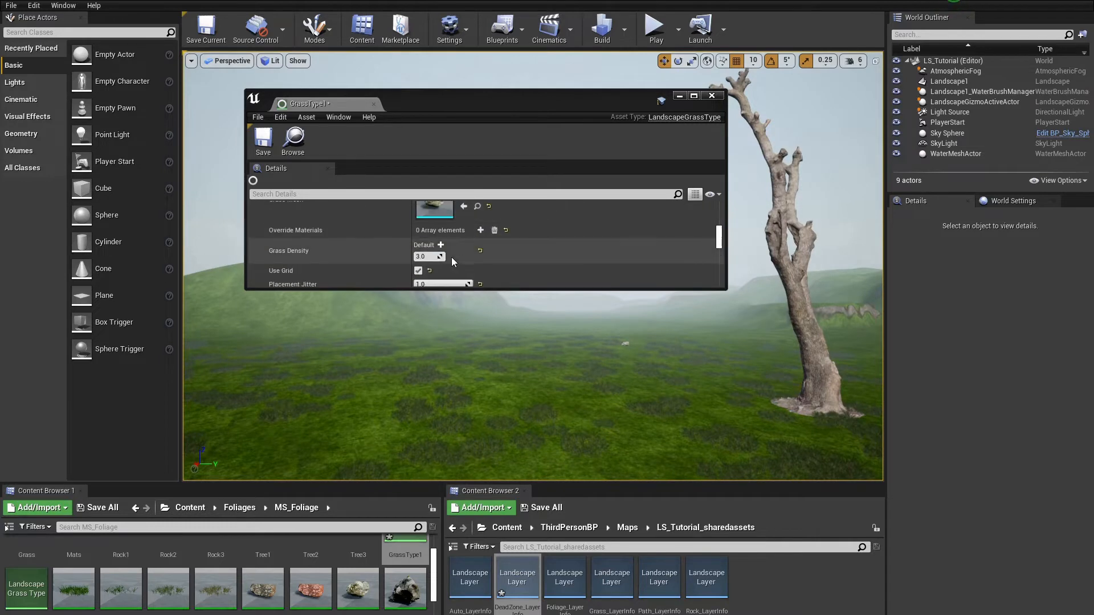
{"action": "type", "text": "1"}
{"action": "key", "text": "Return"}
{"action": "scroll", "coordinate": [451, 261], "scroll_direction": "down", "scroll_amount": 3}
{"action": "scroll", "coordinate": [456, 250], "scroll_direction": "up", "scroll_amount": 3}
{"action": "scroll", "coordinate": [432, 237], "scroll_direction": "down", "scroll_amount": 1}
{"action": "scroll", "coordinate": [445, 251], "scroll_direction": "down", "scroll_amount": 5}
{"action": "scroll", "coordinate": [445, 262], "scroll_direction": "down", "scroll_amount": 4}
{"action": "left_click_drag", "start_coordinate": [424, 289], "coordinate": [424, 403]}
{"action": "scroll", "coordinate": [415, 334], "scroll_direction": "up", "scroll_amount": 7}
{"action": "scroll", "coordinate": [330, 259], "scroll_direction": "up", "scroll_amount": 5}
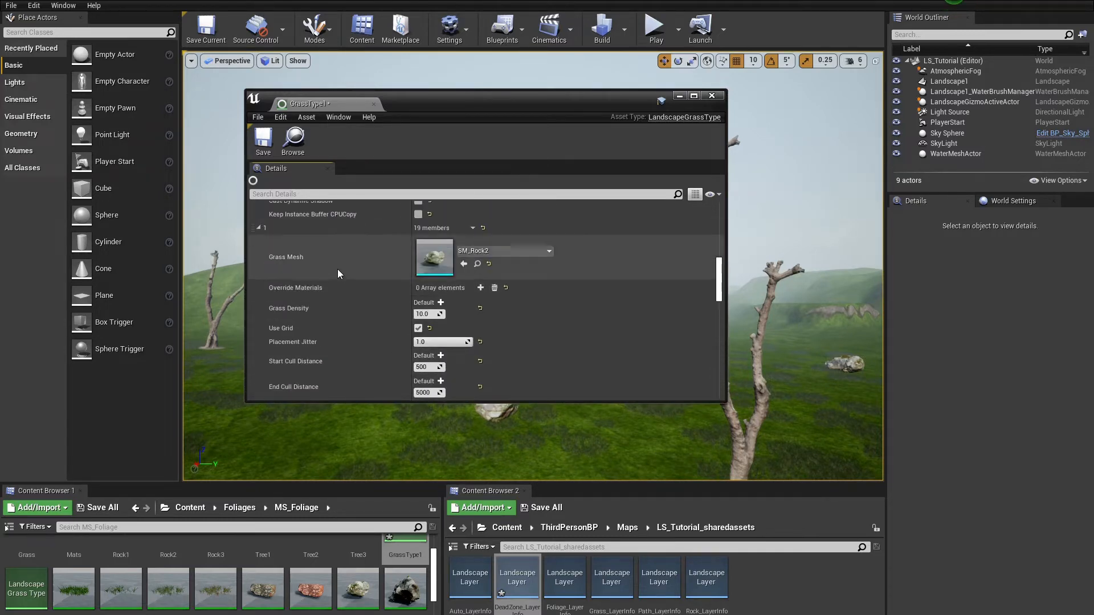
{"action": "scroll", "coordinate": [338, 269], "scroll_direction": "up", "scroll_amount": 3}
Step: Filter the grass type details for Z and collapse the variety entries
{"action": "left_click", "coordinate": [310, 194]}
{"action": "type", "text": "Z"}
{"action": "left_click", "coordinate": [253, 226]}
{"action": "left_click", "coordinate": [253, 210]}
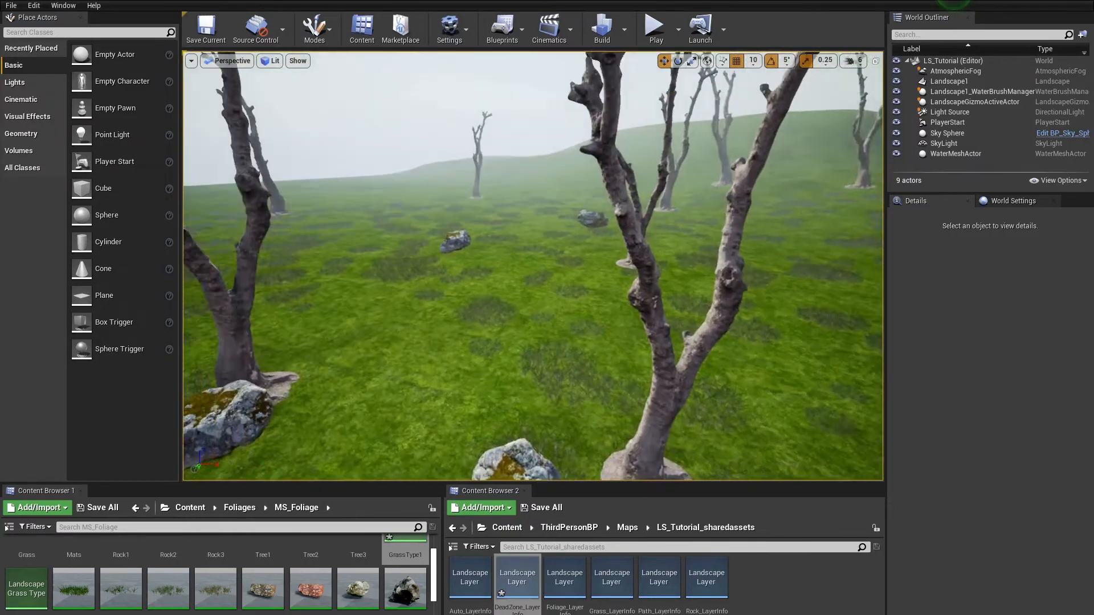
Step: Return to Landscape mode and open its Paint tool
{"action": "right_click_drag", "start_coordinate": [534, 265], "coordinate": [428, 268]}
{"action": "right_click_drag", "start_coordinate": [764, 199], "coordinate": [697, 250]}
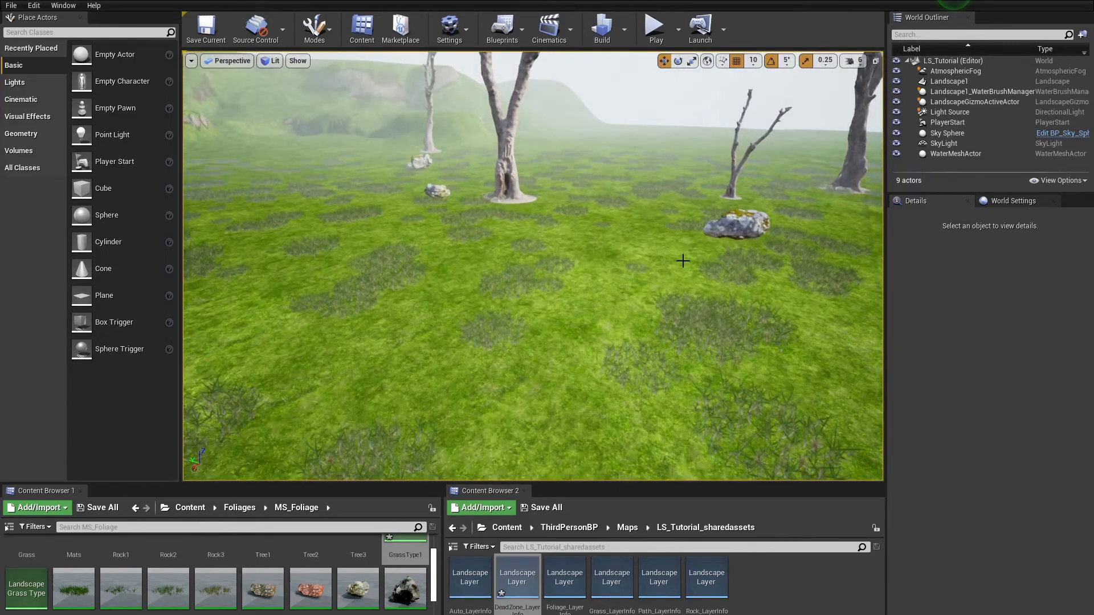
{"action": "left_click", "coordinate": [315, 33]}
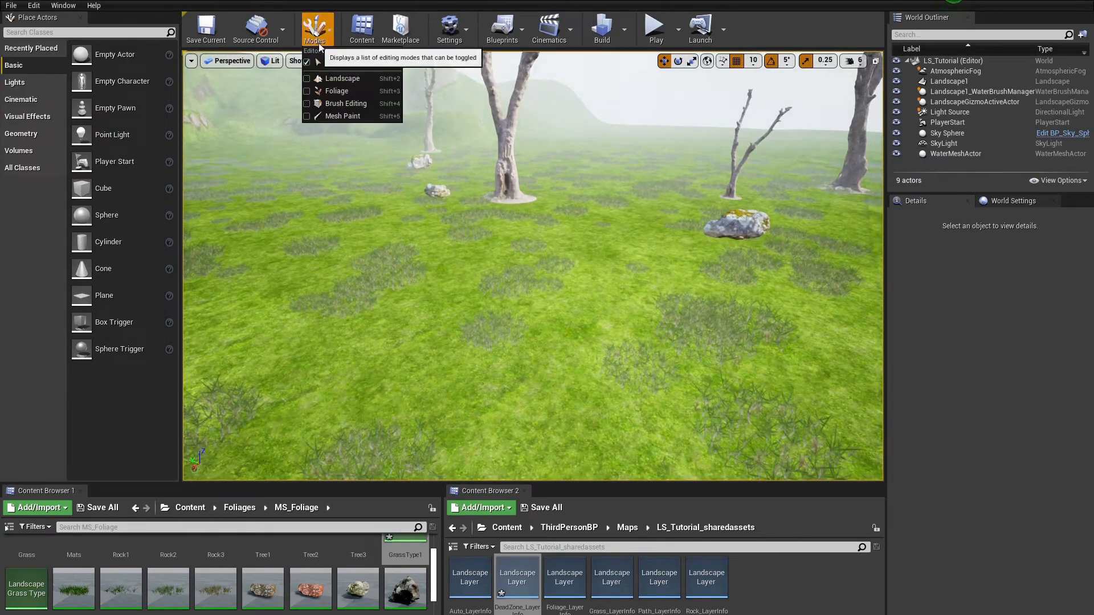
{"action": "left_click", "coordinate": [337, 78]}
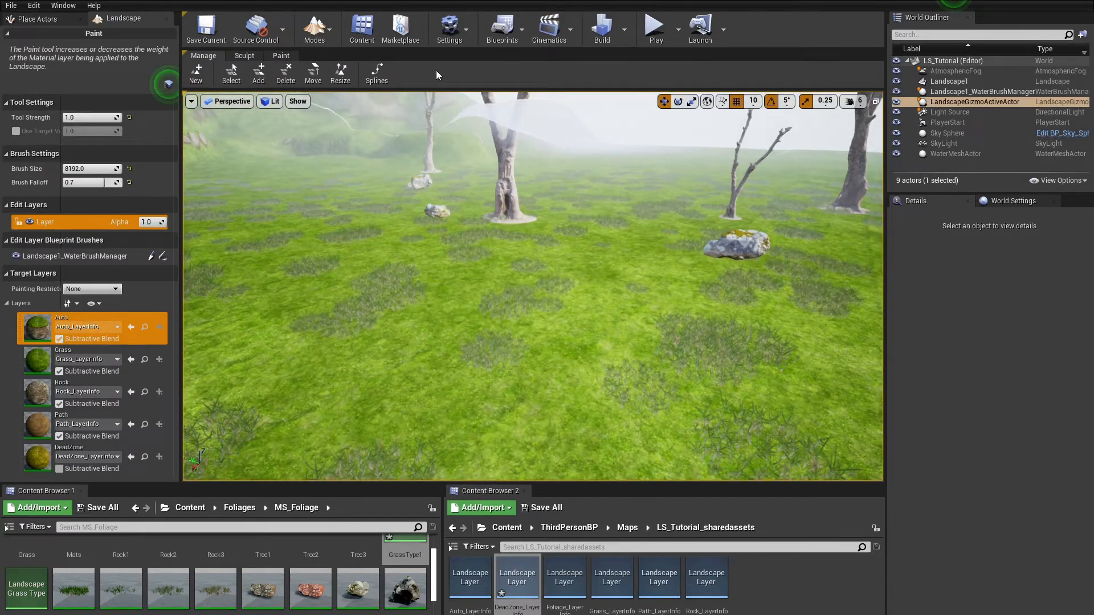
{"action": "left_click", "coordinate": [281, 56]}
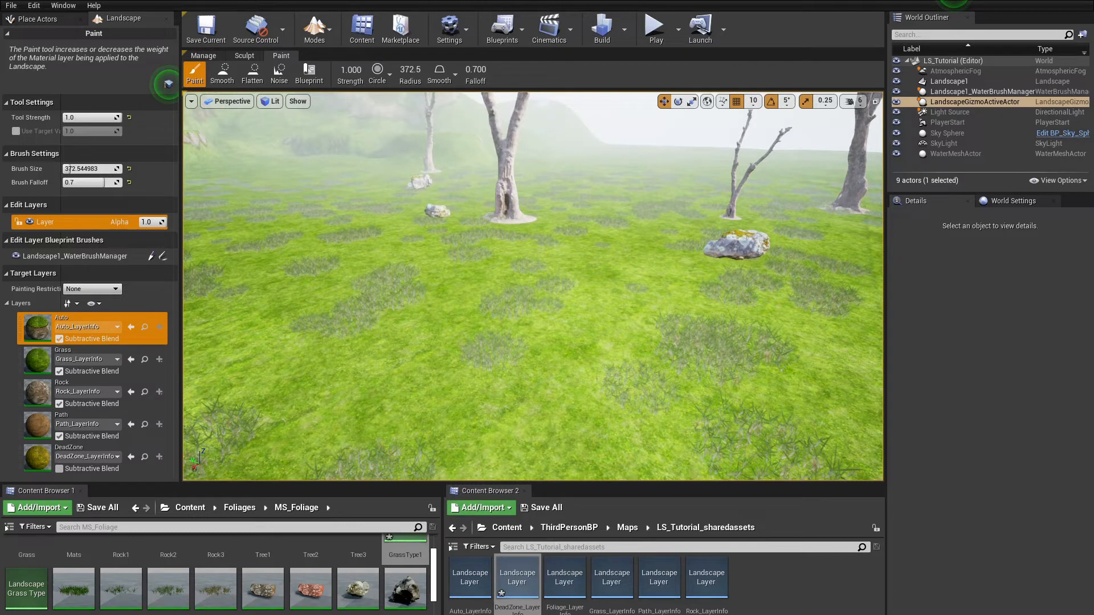
Step: Select the Path layer and paint a winding path across the landscape with a brush about 225 in size
{"action": "left_click", "coordinate": [31, 432]}
{"action": "left_click", "coordinate": [299, 417]}
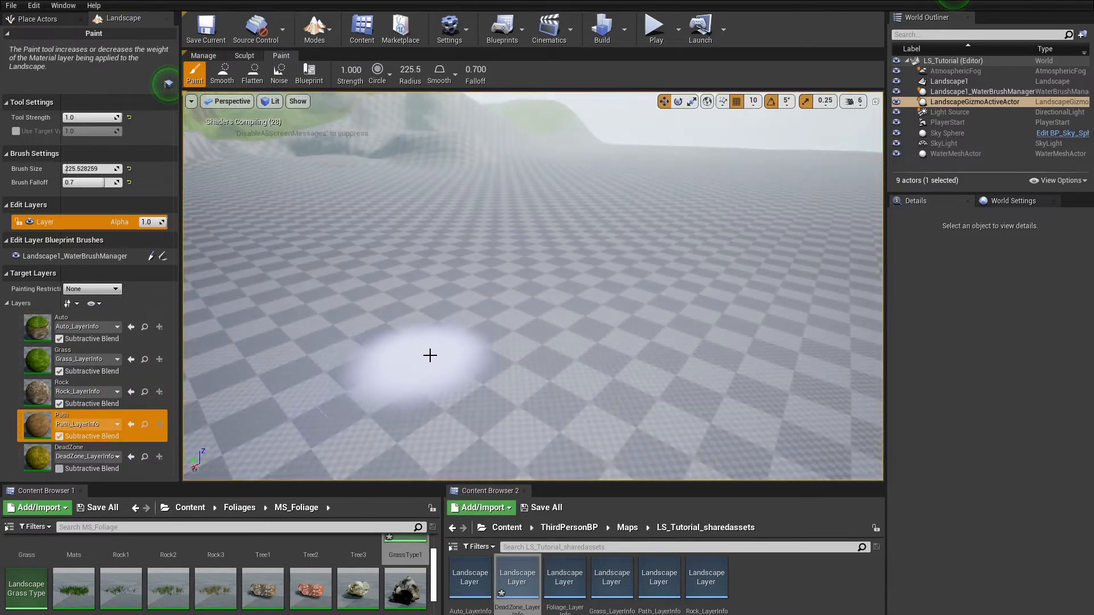
{"action": "mouse_move", "coordinate": [547, 308]}
{"action": "left_mouse_down"}
{"action": "mouse_move", "coordinate": [579, 262]}
{"action": "mouse_move", "coordinate": [635, 232]}
{"action": "left_mouse_up"}
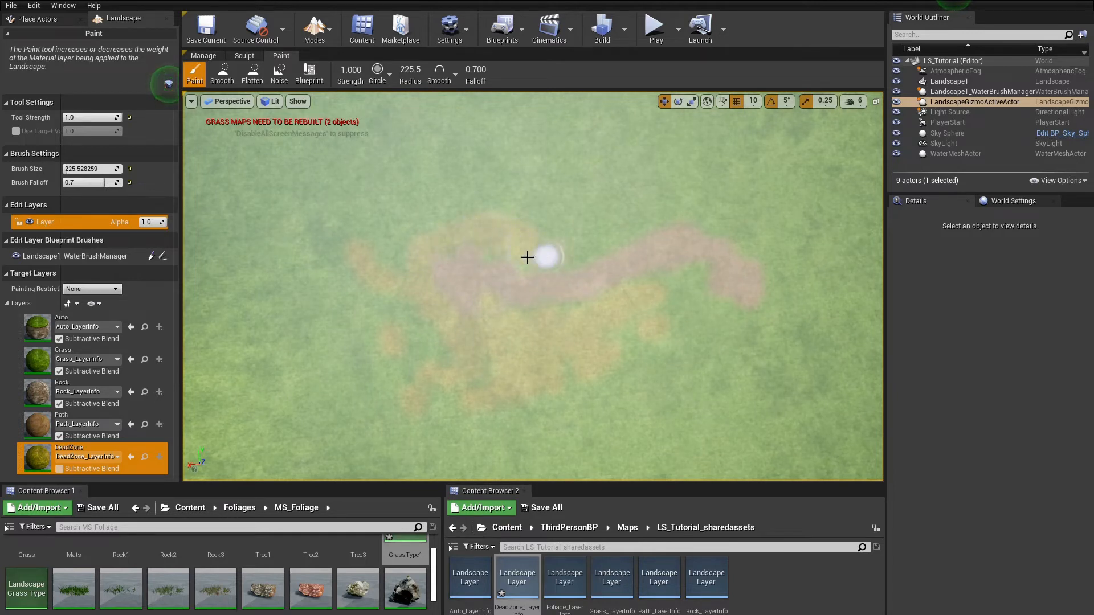
Step: Play the level and walk the character across the grass and path
{"action": "left_click", "coordinate": [654, 27]}
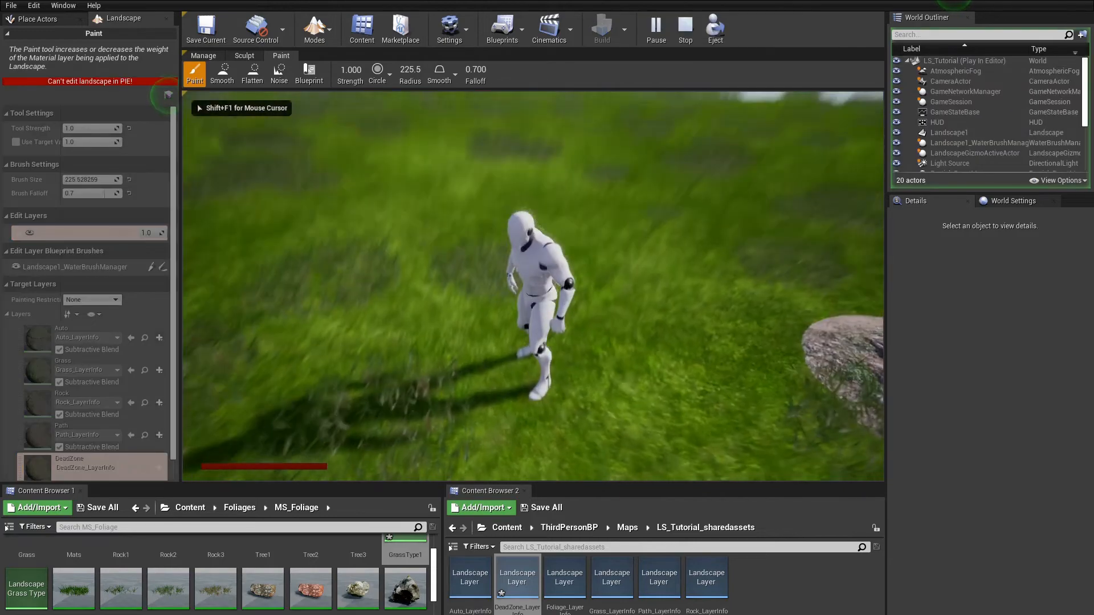
{"action": "key", "text": "w"}
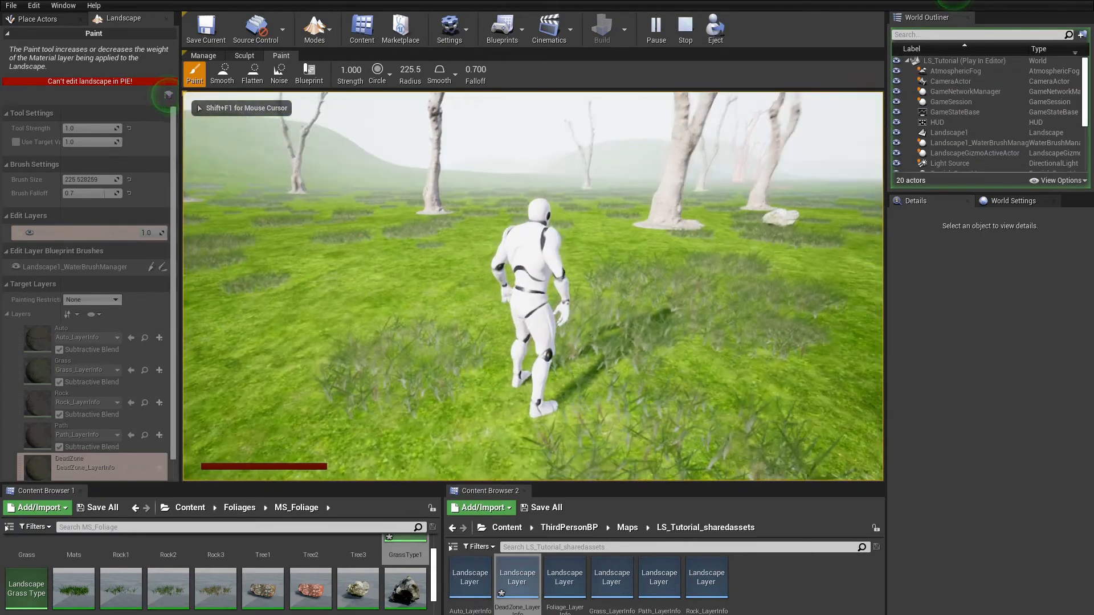